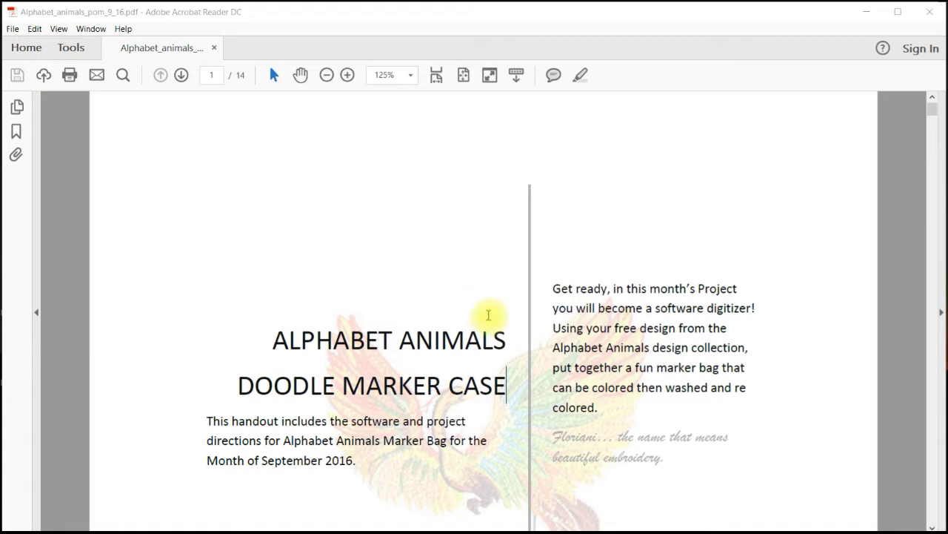
# Look through the Alphabet Animals handout from the cover and marker case photo to the table of contents
pyautogui.scroll(-4, 488, 315)
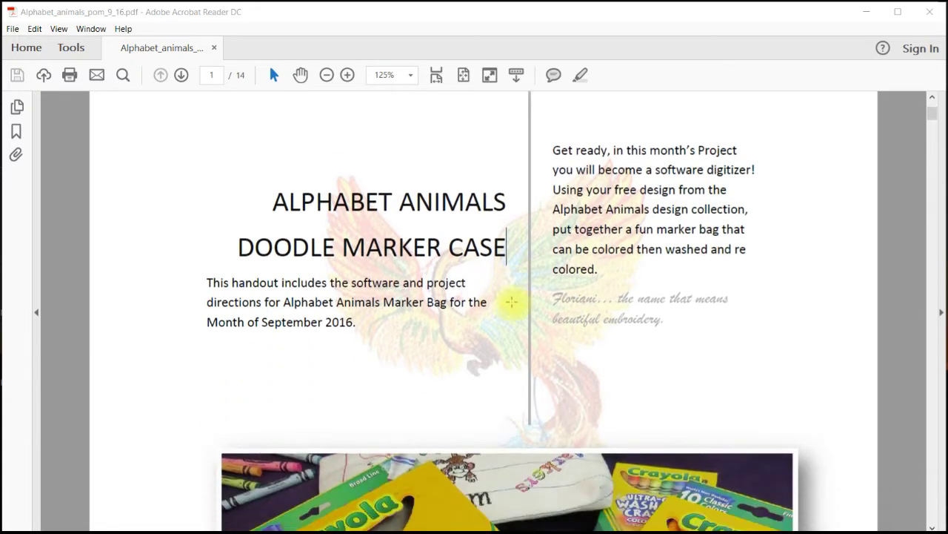
pyautogui.scroll(-4, 511, 302)
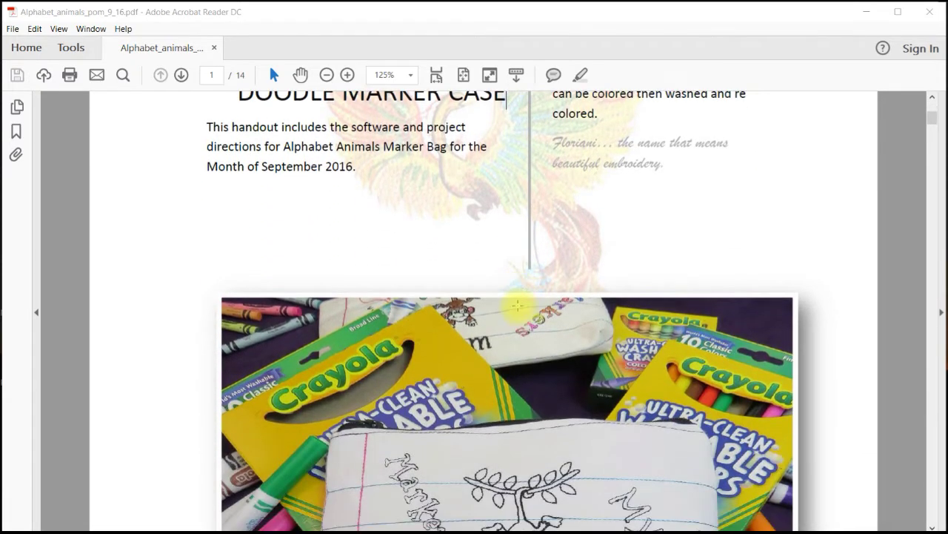
pyautogui.scroll(-6, 517, 306)
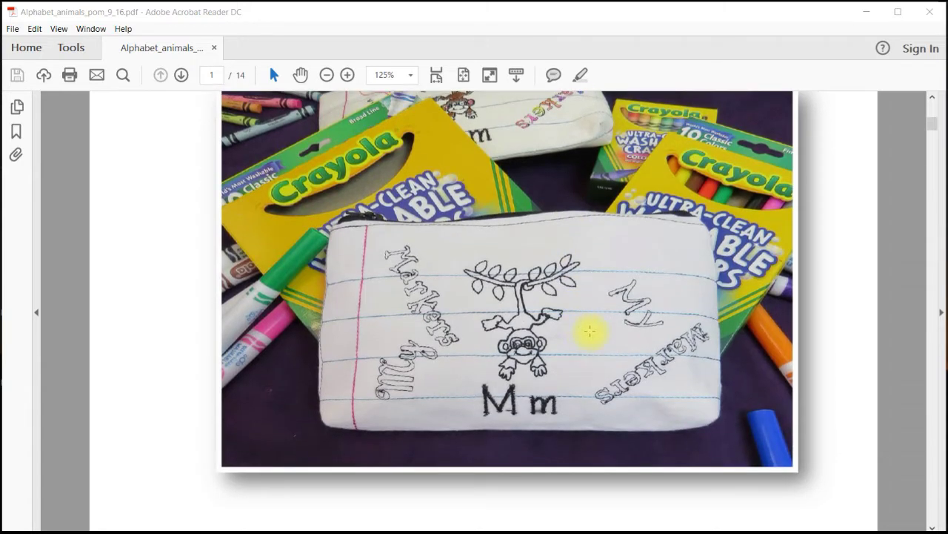
pyautogui.scroll(-7, 590, 331)
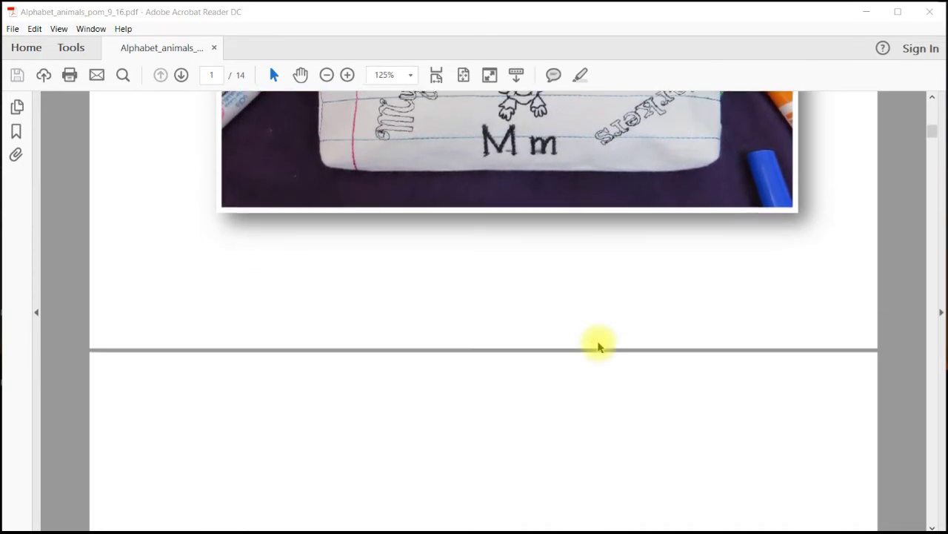
pyautogui.scroll(-10, 598, 346)
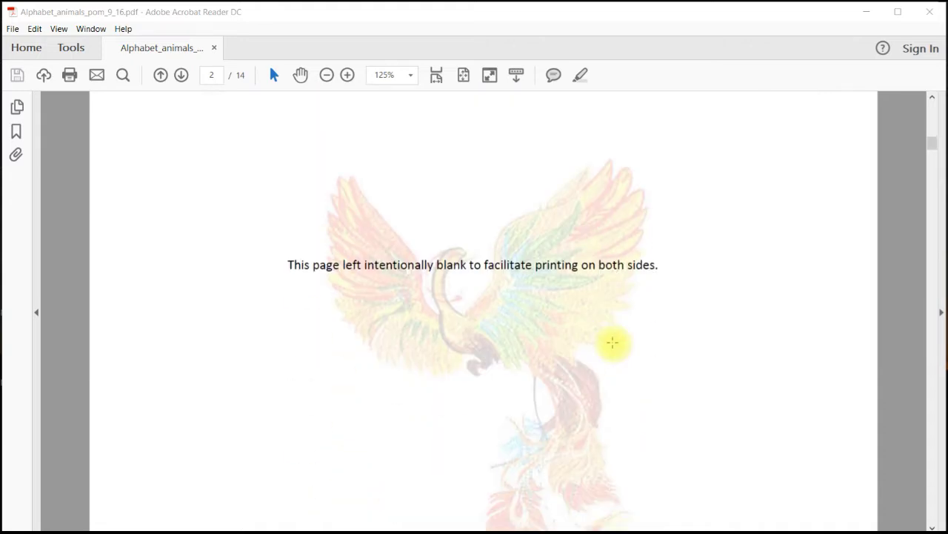
pyautogui.scroll(-10, 613, 342)
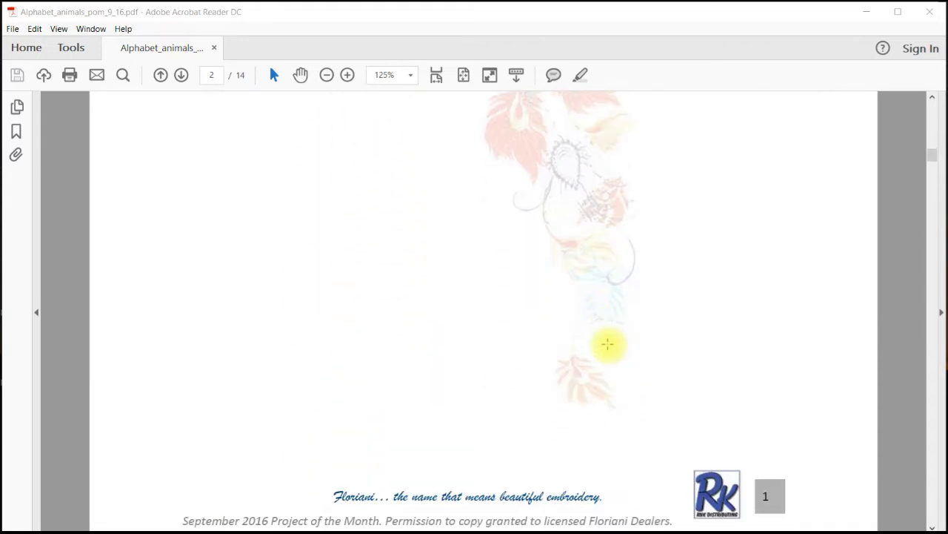
pyautogui.scroll(-12, 607, 344)
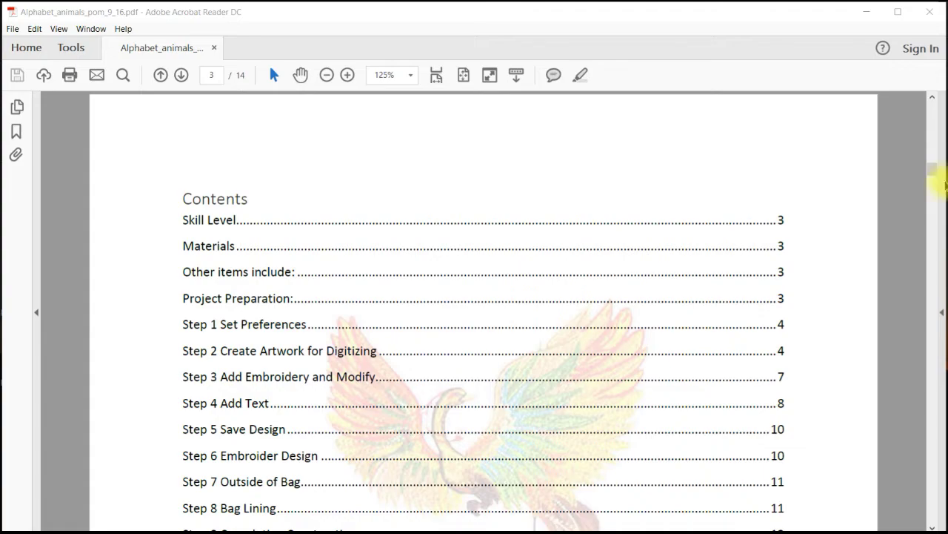
# Read the handout's printed page 6 instructions for adding vertical and horizontal artwork lines, highlighting the start of the horizontal line step
pyautogui.moveTo(933, 177); pyautogui.dragTo(937, 303)
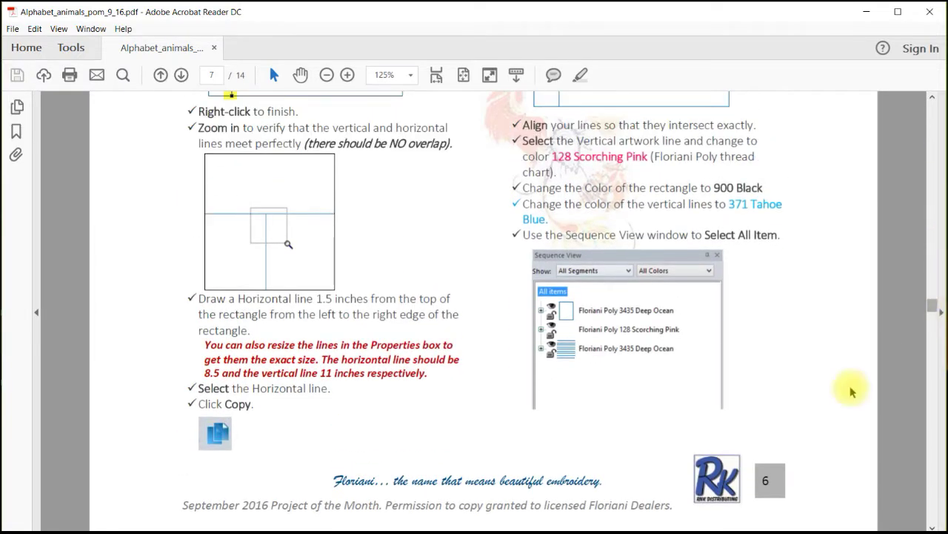
pyautogui.tripleClick(775, 480)
pyautogui.doubleClick(775, 480)
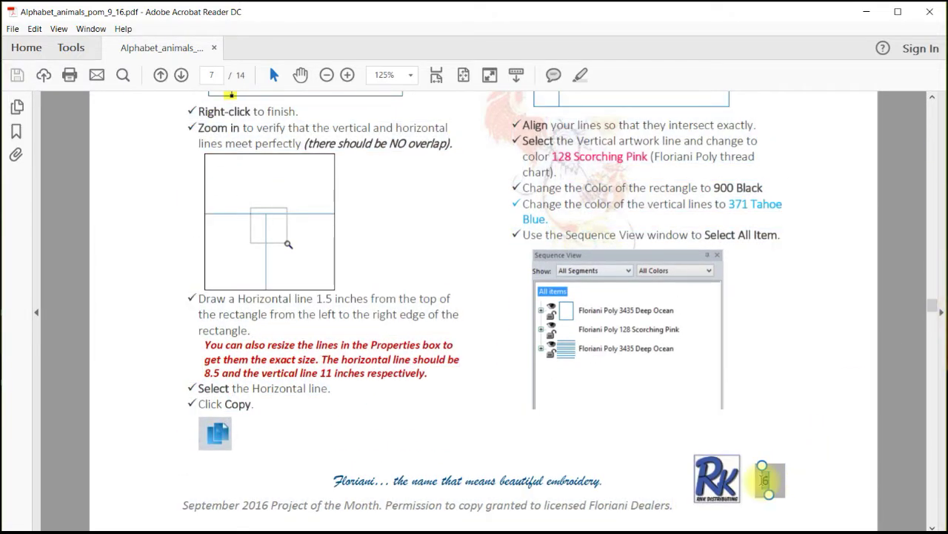
pyautogui.click(937, 109)
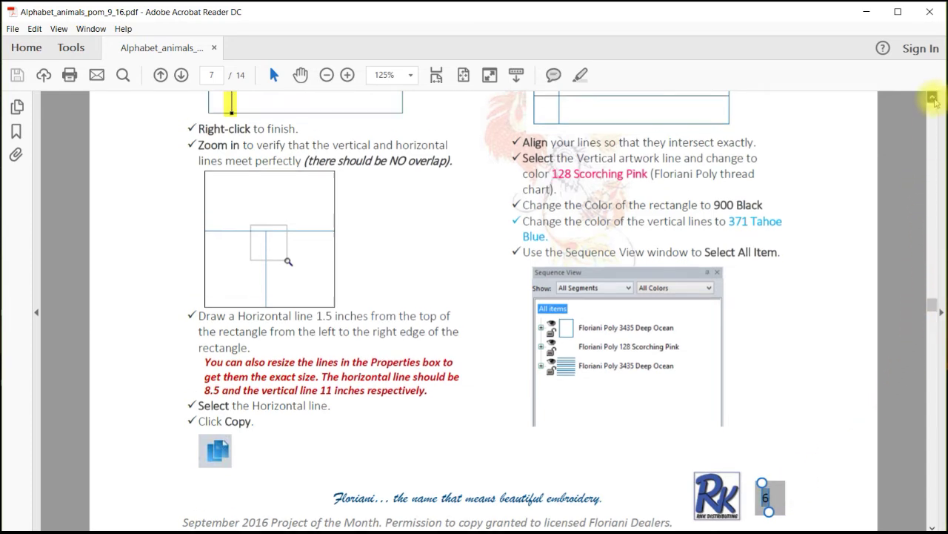
pyautogui.click(935, 109)
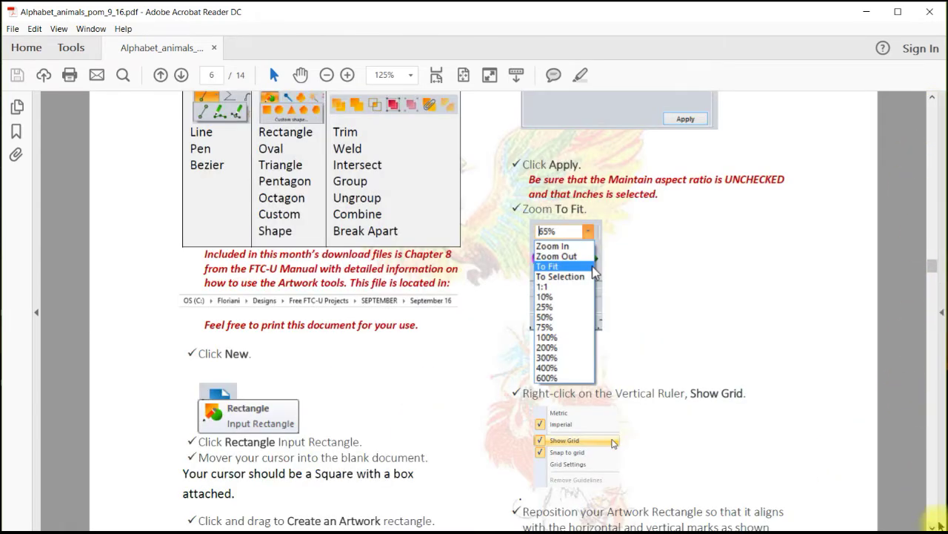
pyautogui.click(933, 525)
pyautogui.scroll(-10, 255, 317)
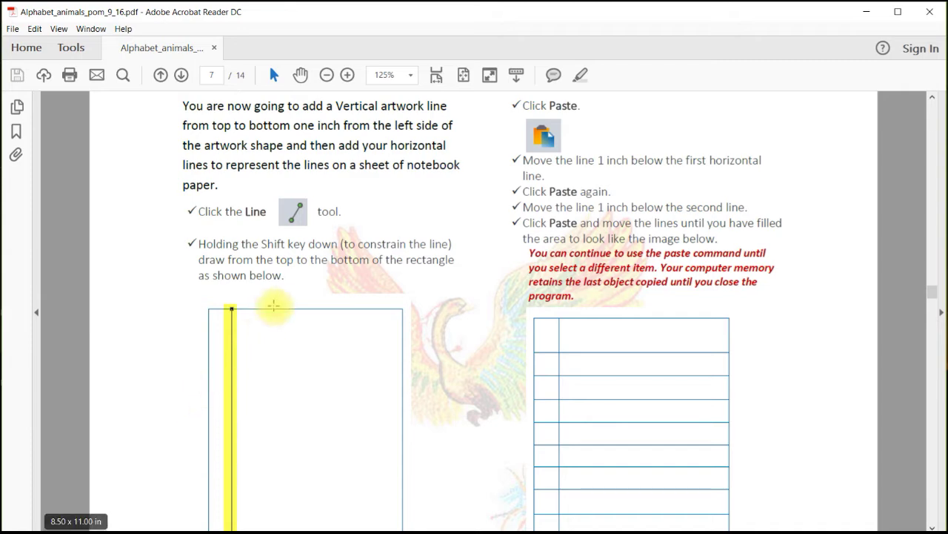
pyautogui.scroll(-2, 290, 322)
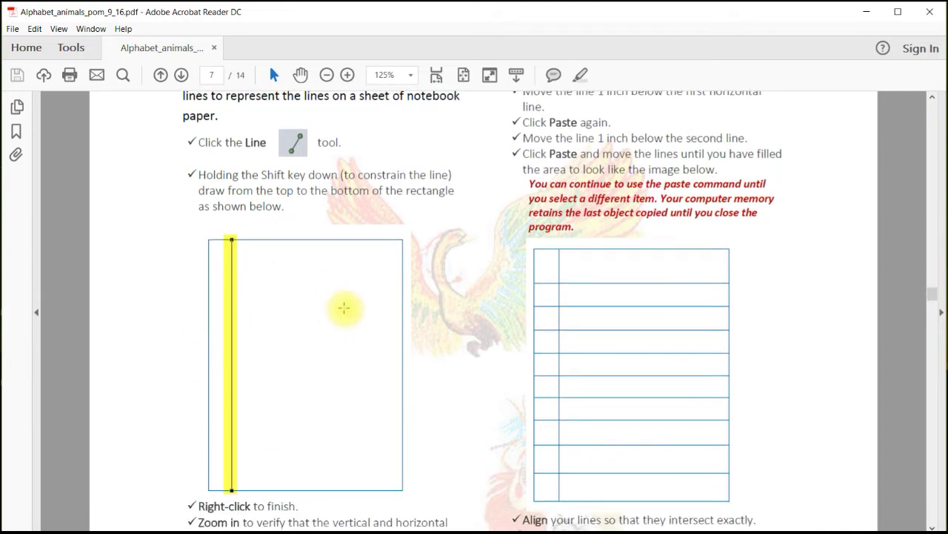
pyautogui.scroll(-5, 423, 355)
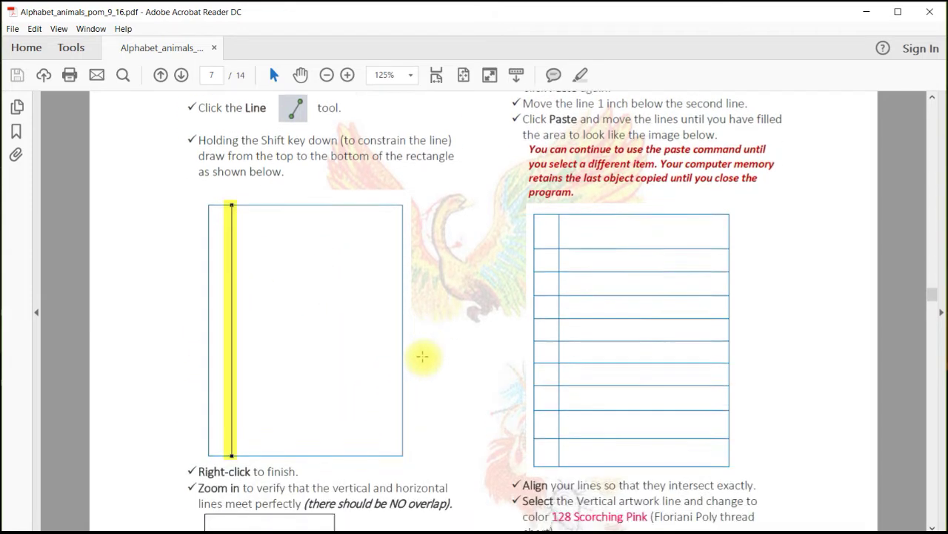
pyautogui.scroll(-5, 423, 356)
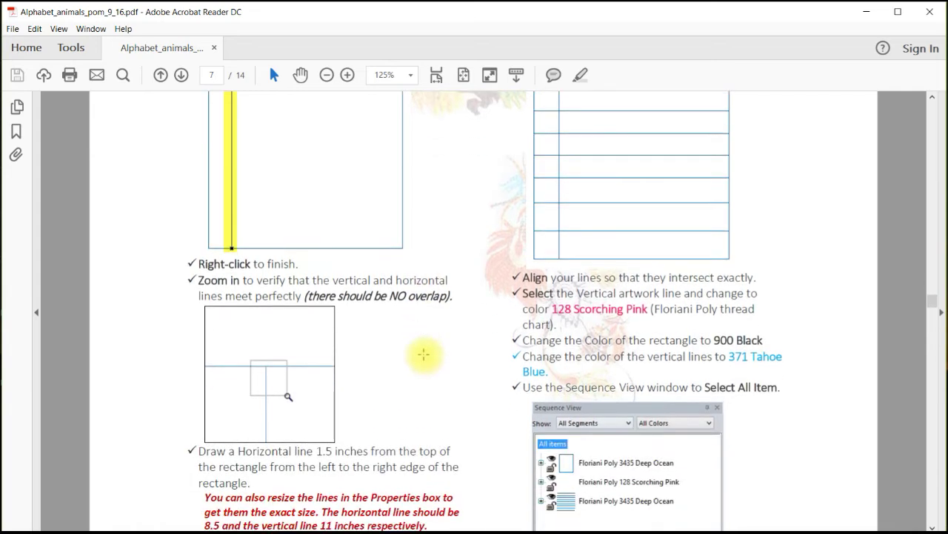
pyautogui.scroll(-2, 424, 354)
pyautogui.moveTo(199, 329); pyautogui.dragTo(304, 330)
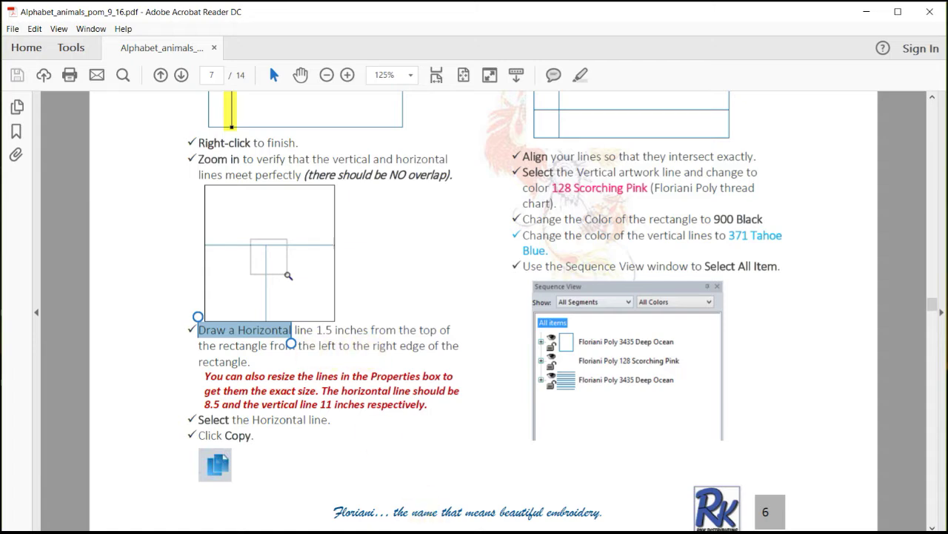
# Switch to the Floriani embroidery software and inspect the rectangle and the vertical line in Design10, leaving nothing selected
pyautogui.click(479, 533)
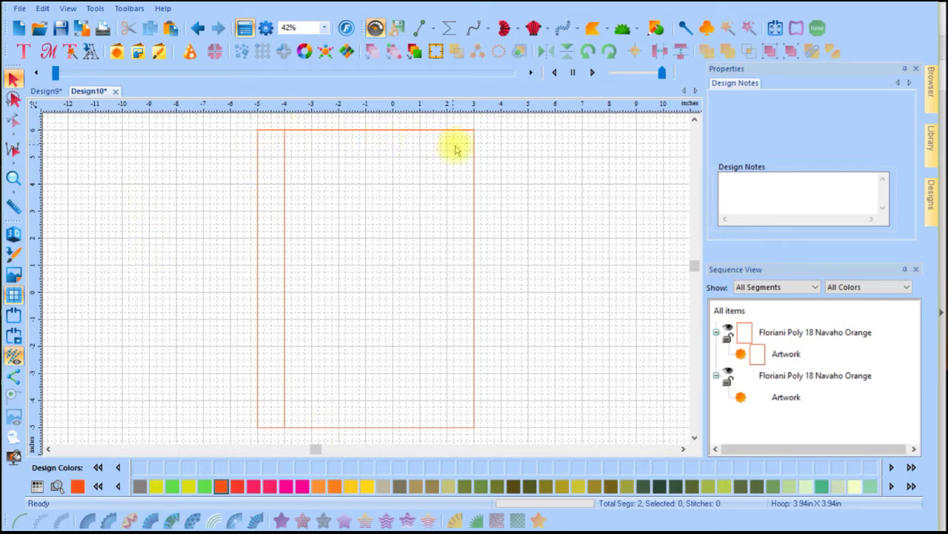
pyautogui.click(475, 169)
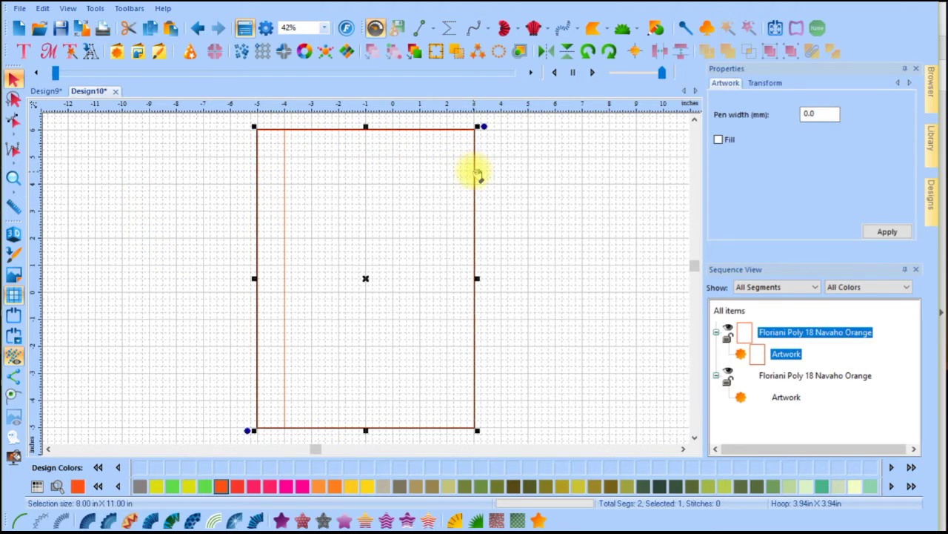
pyautogui.click(286, 265)
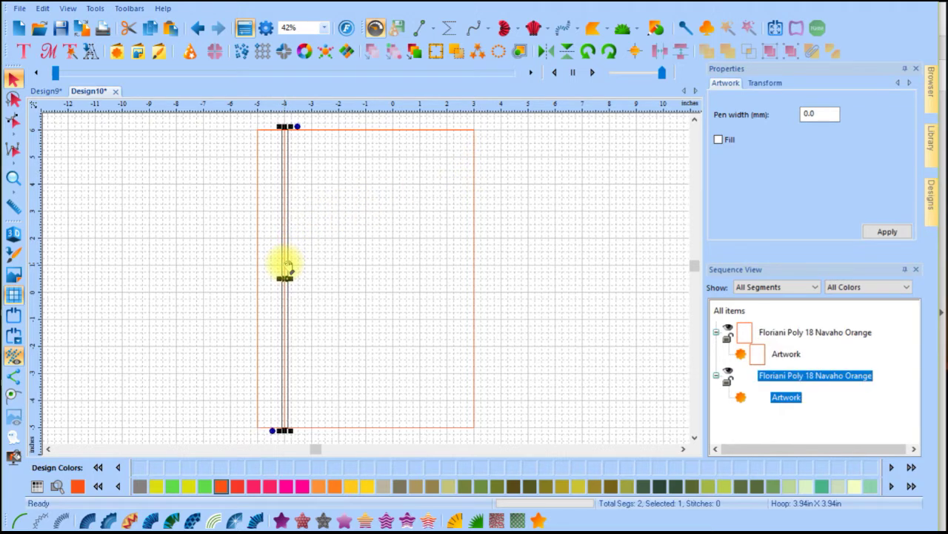
pyautogui.click(547, 273)
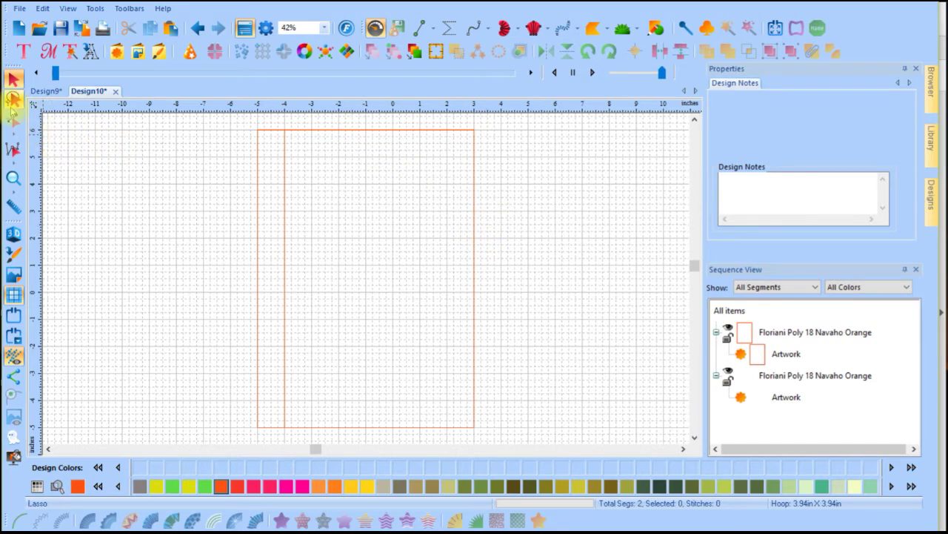
# Draw a straight horizontal artwork line about 8 in long between the rectangle's sides, 1.5 in below its top edge, and check its end closely
pyautogui.click(13, 179)
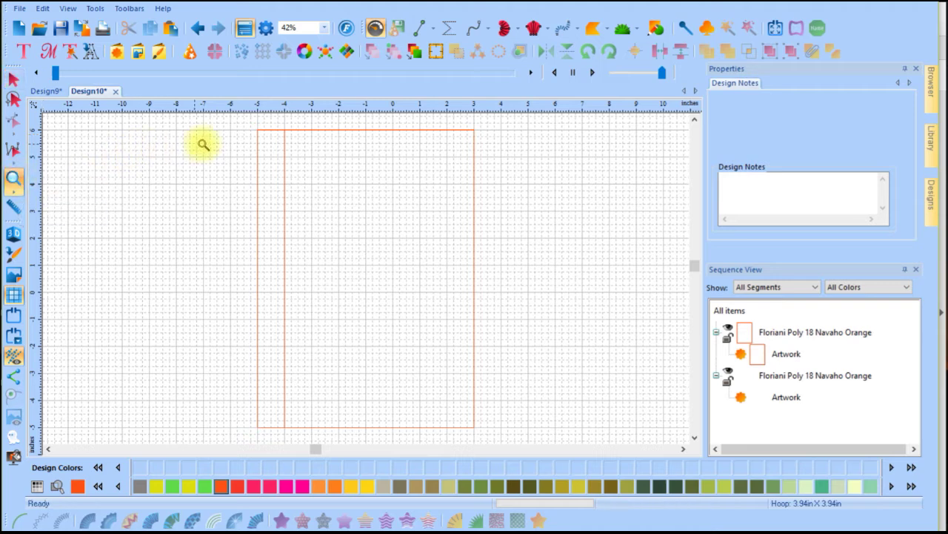
pyautogui.moveTo(224, 122); pyautogui.dragTo(528, 186)
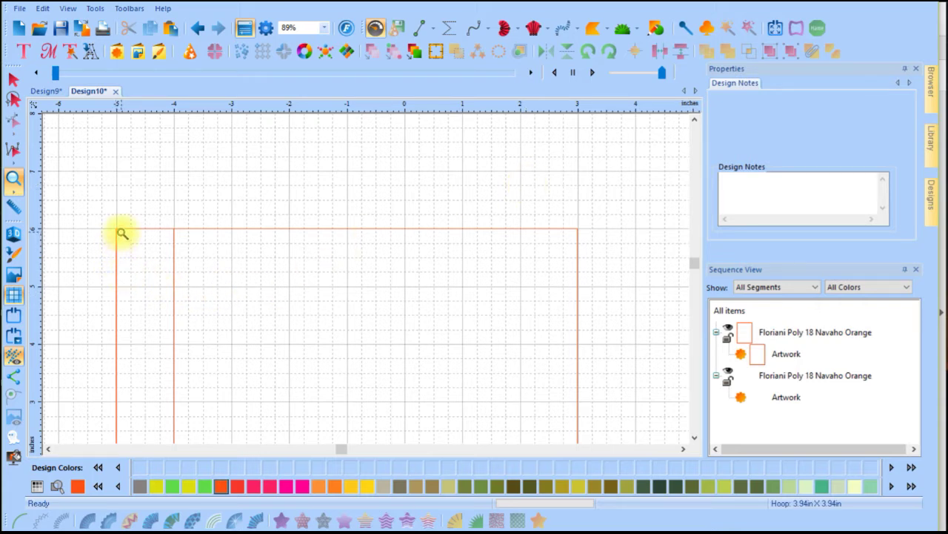
pyautogui.click(13, 78)
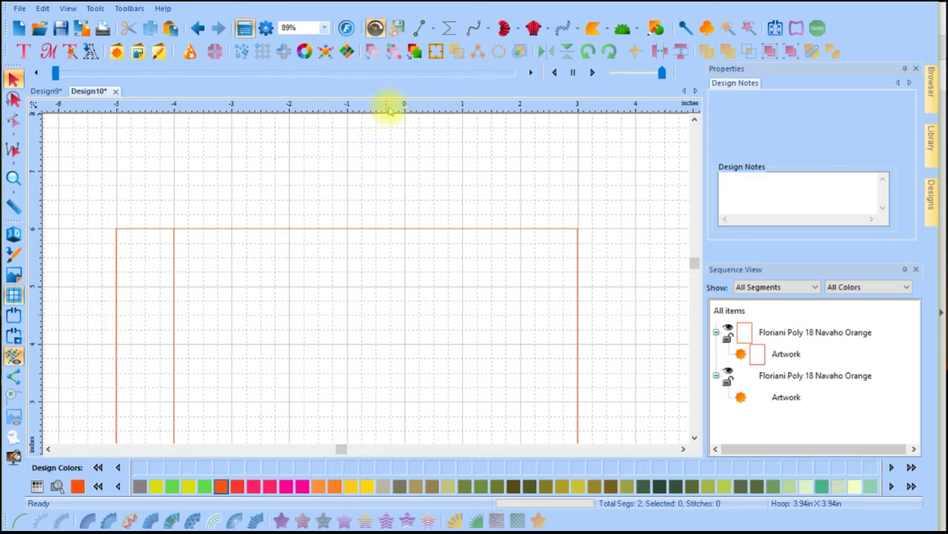
pyautogui.click(422, 29)
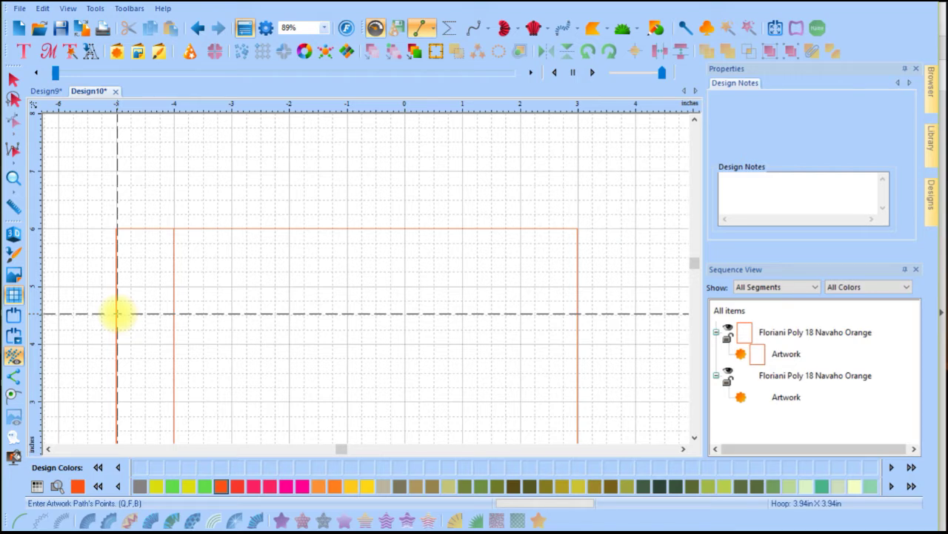
pyautogui.click(116, 315)
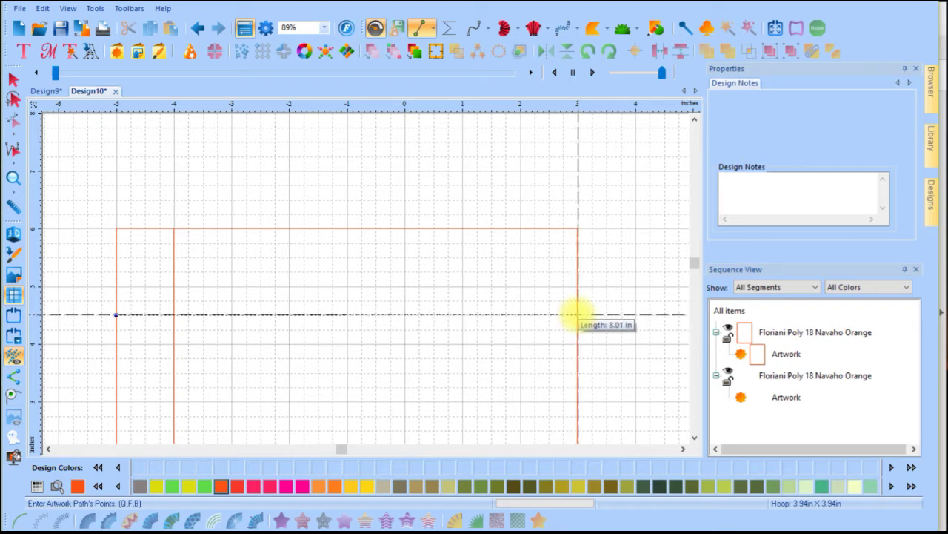
pyautogui.click(577, 315)
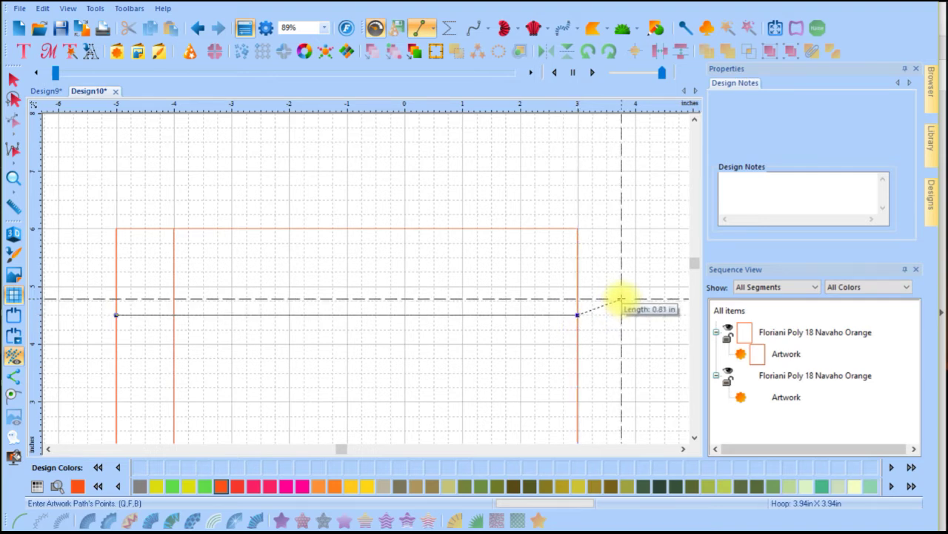
pyautogui.press('Return')
pyautogui.scroll(10, 455, 377)
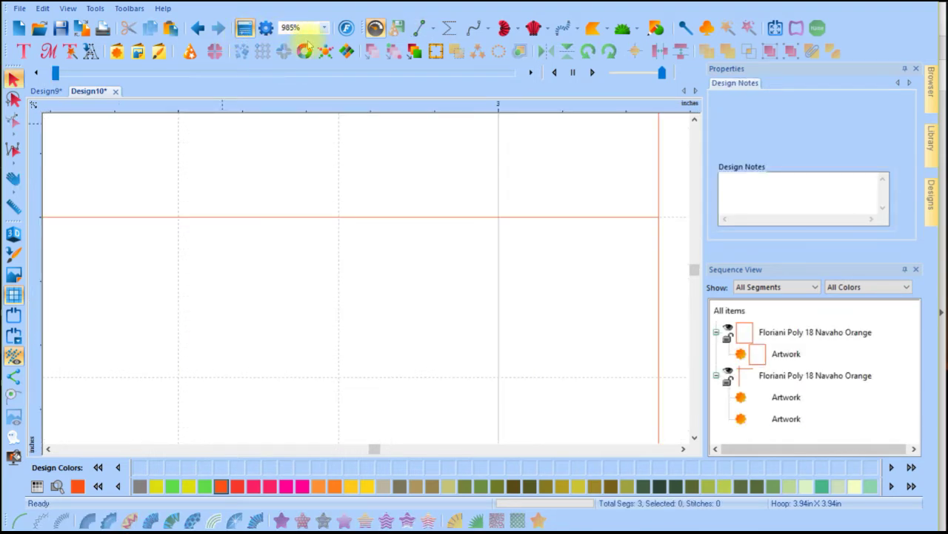
# Fit the design in view, duplicate the horizontal line, and place the copy 1 in below it, aligned with the rectangle's sides
pyautogui.click(324, 28)
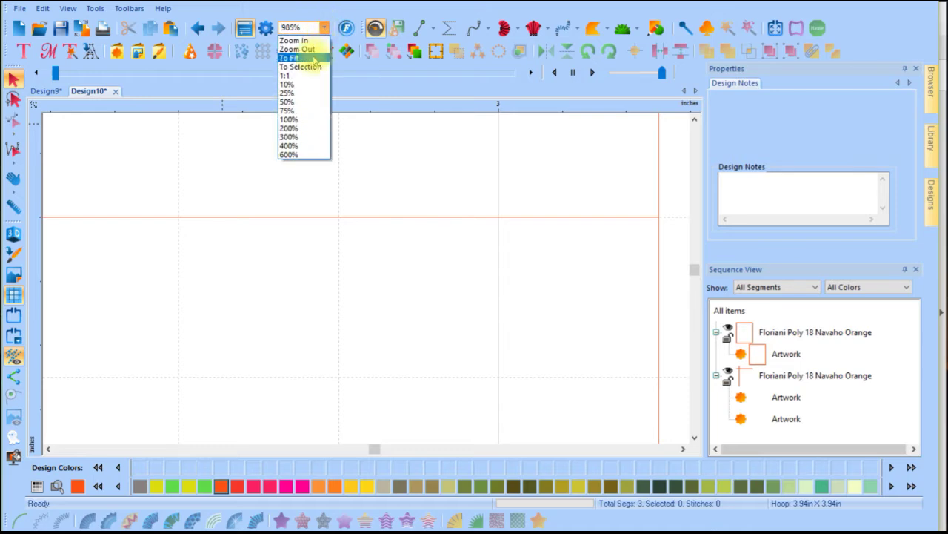
pyautogui.click(317, 59)
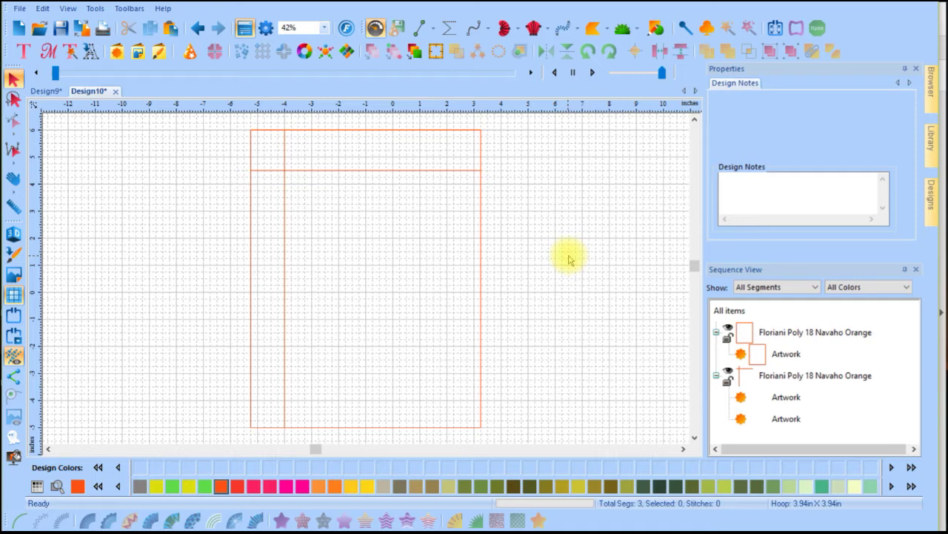
pyautogui.click(335, 172)
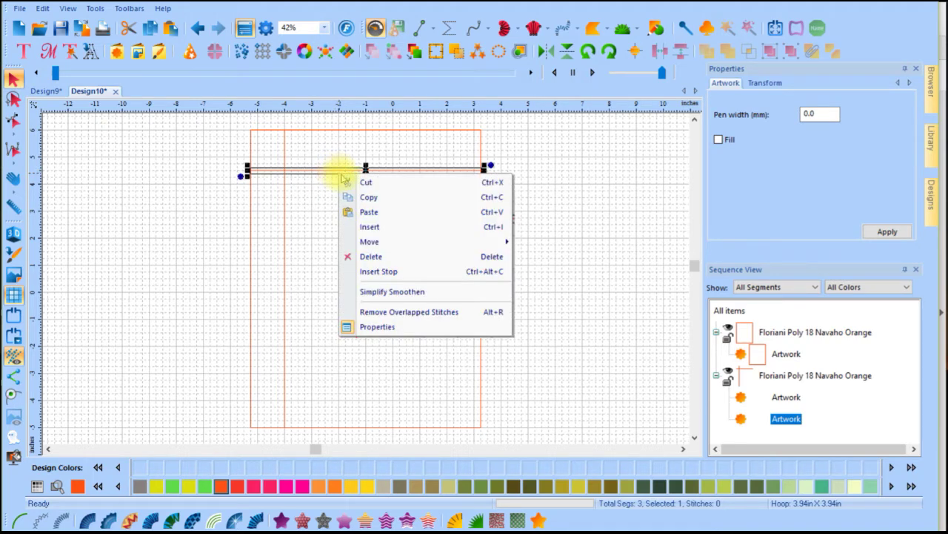
pyautogui.click(369, 198)
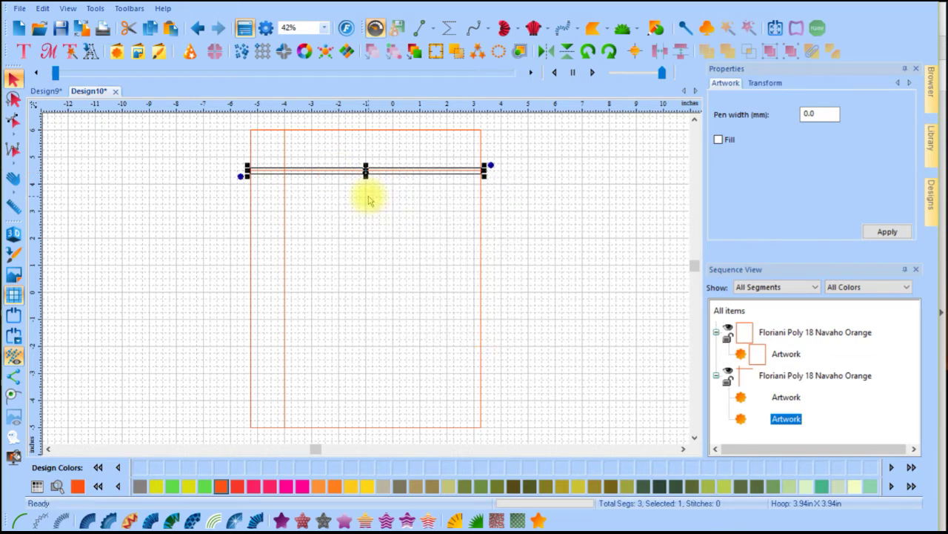
pyautogui.rightClick(355, 175)
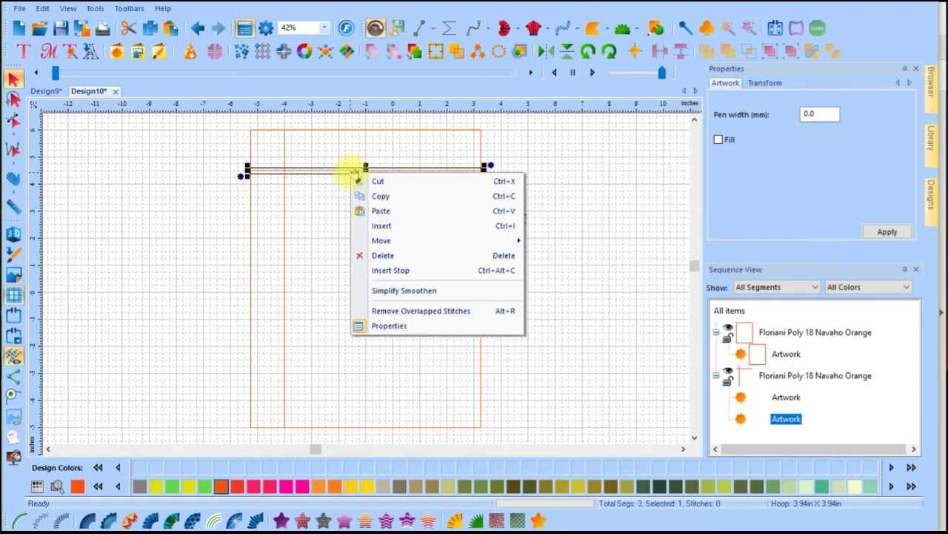
pyautogui.click(374, 211)
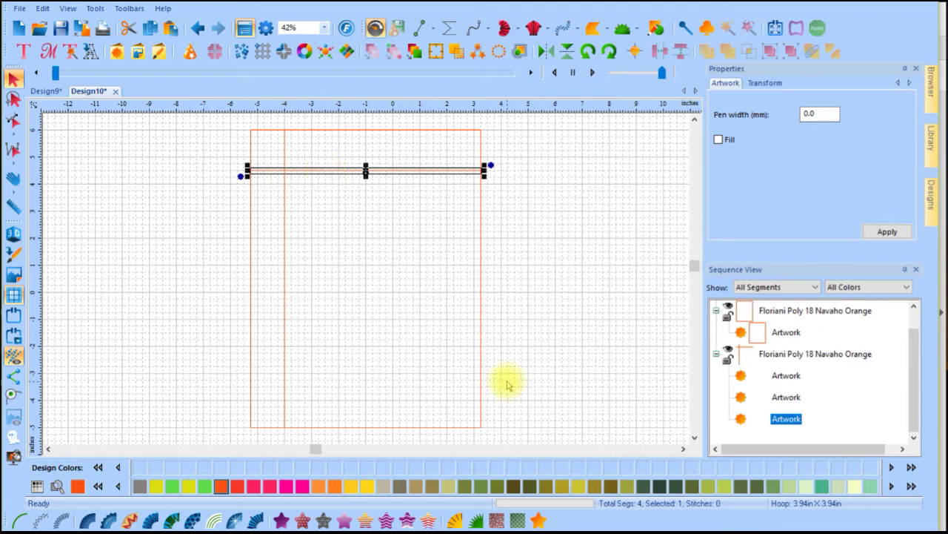
pyautogui.moveTo(365, 170); pyautogui.dragTo(365, 202)
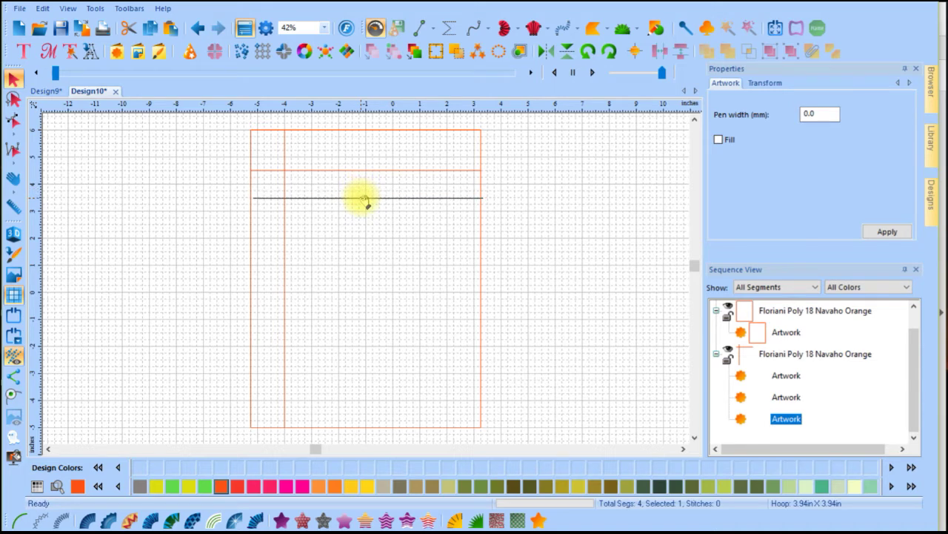
pyautogui.moveTo(365, 201); pyautogui.dragTo(364, 197)
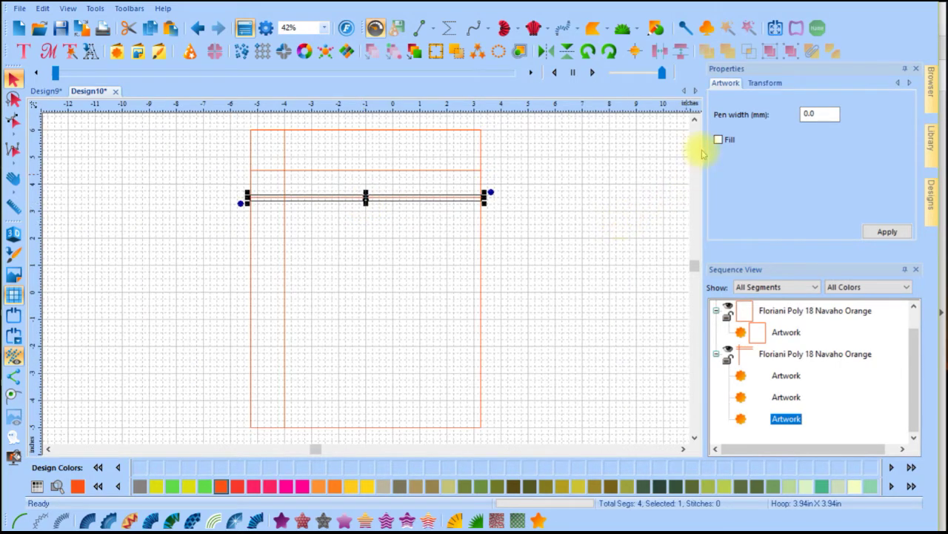
# Duplicate the uppermost horizontal line and place the copy 1 in below the second horizontal line, aligned with the rectangle's sides
pyautogui.click(695, 121)
pyautogui.press('+')
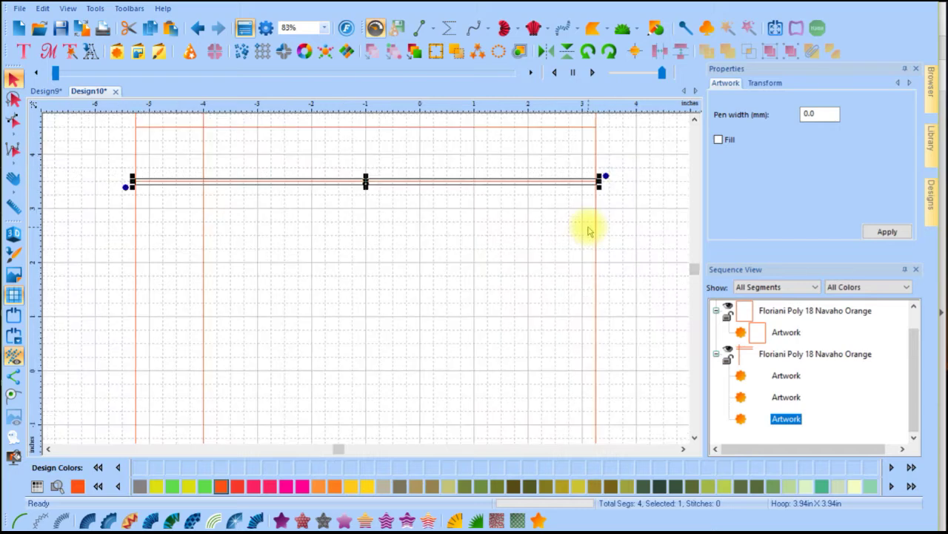
pyautogui.click(695, 119)
pyautogui.press('+')
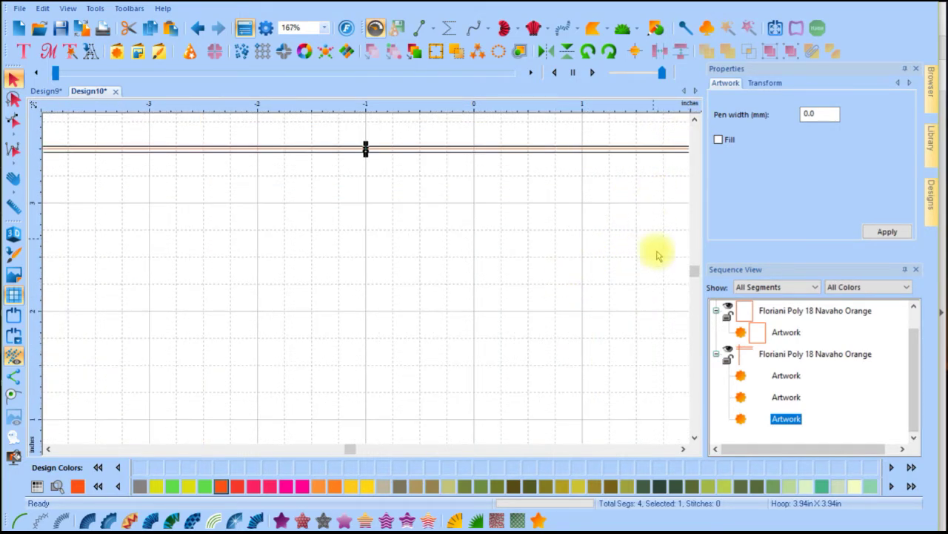
pyautogui.press('-')
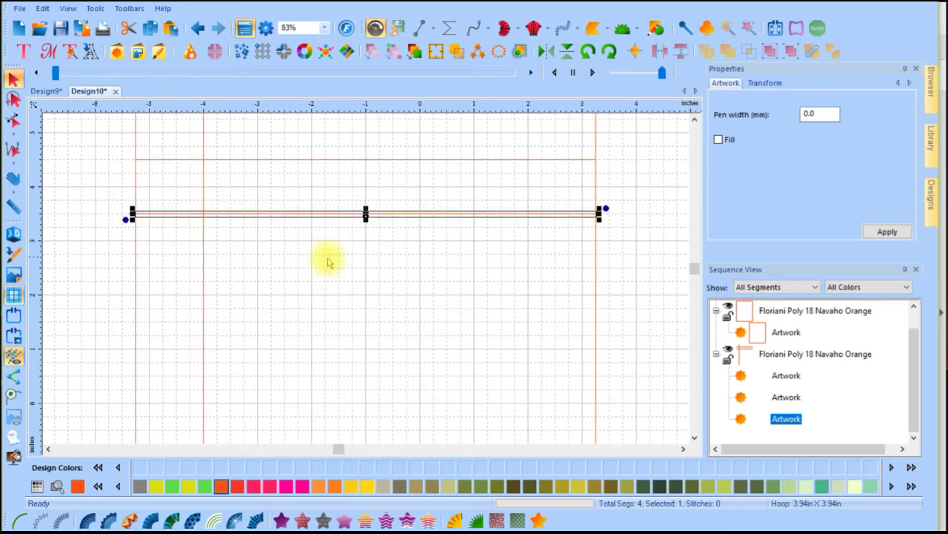
pyautogui.click(624, 276)
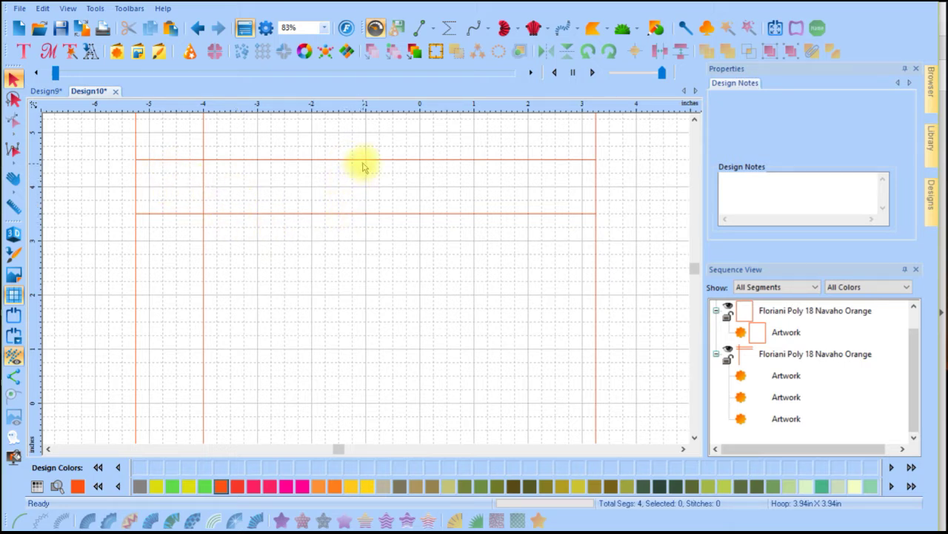
pyautogui.rightClick(370, 160)
pyautogui.click(363, 160)
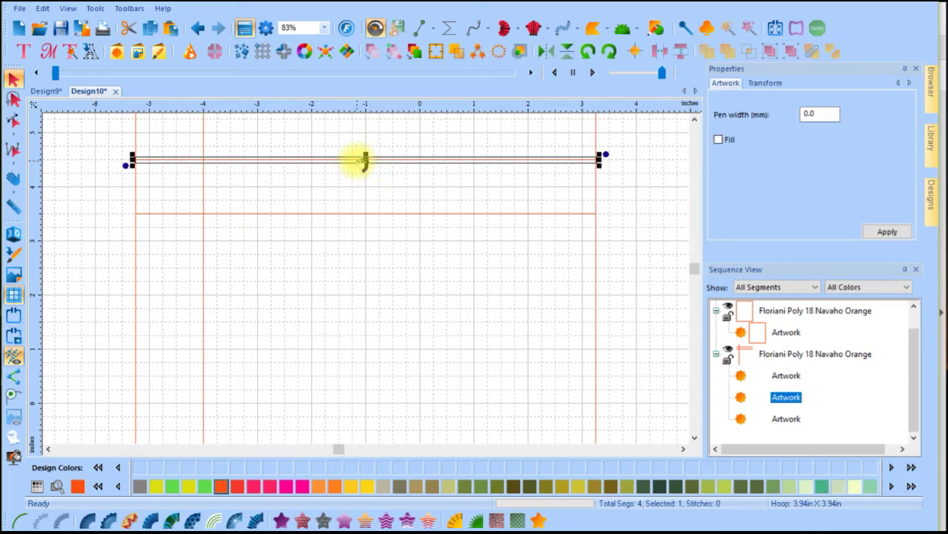
pyautogui.rightClick(366, 160)
pyautogui.click(311, 172)
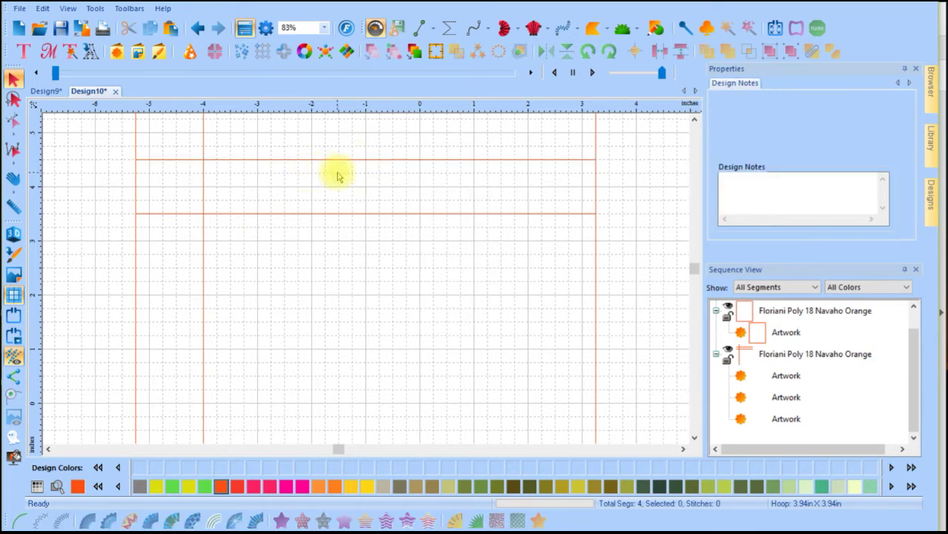
pyautogui.rightClick(337, 176)
pyautogui.click(373, 215)
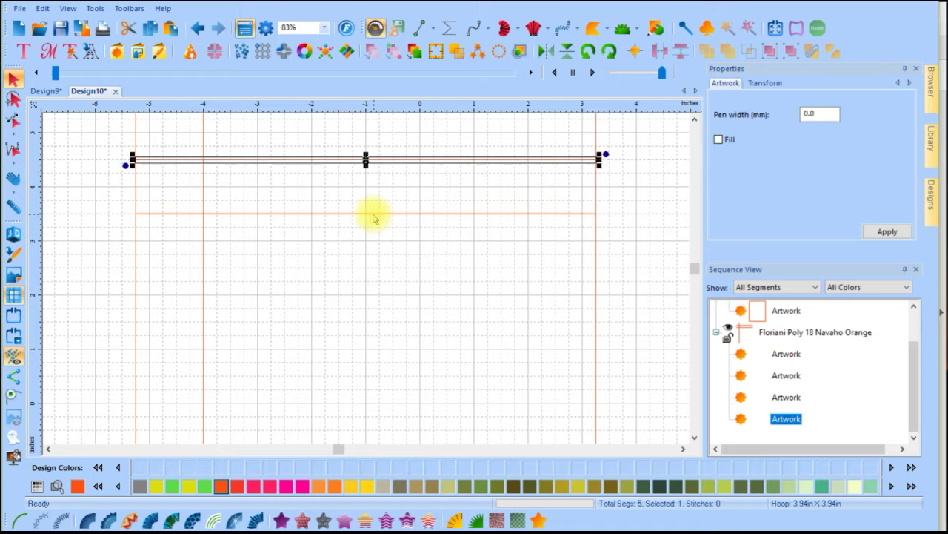
pyautogui.moveTo(402, 161); pyautogui.dragTo(403, 269)
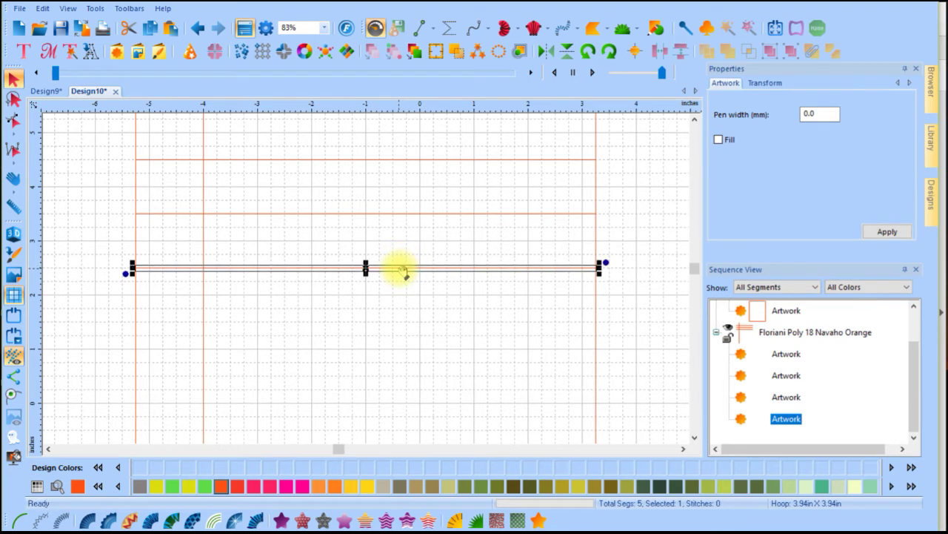
pyautogui.click(631, 319)
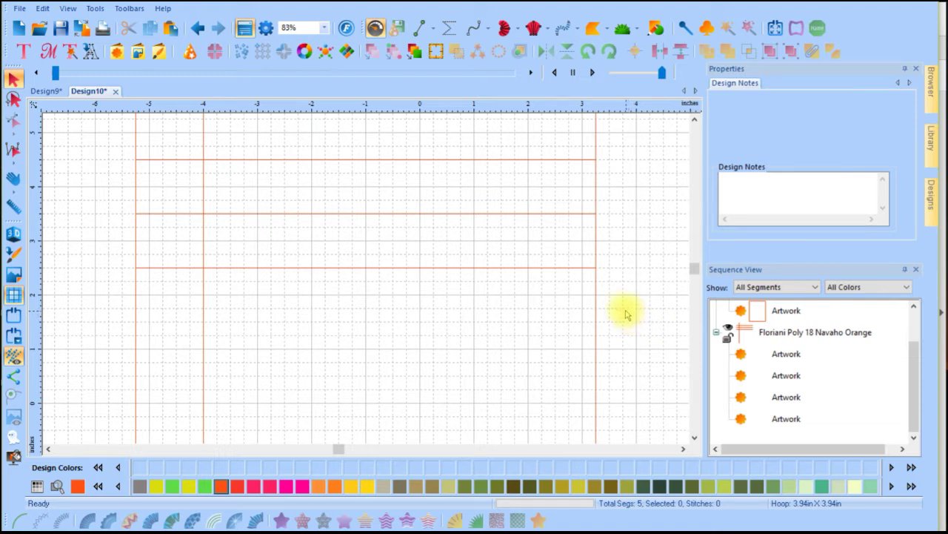
# Copy the third horizontal line, paste it, and place the copy 1 in below, aligned with the rectangle's sides
pyautogui.click(365, 267)
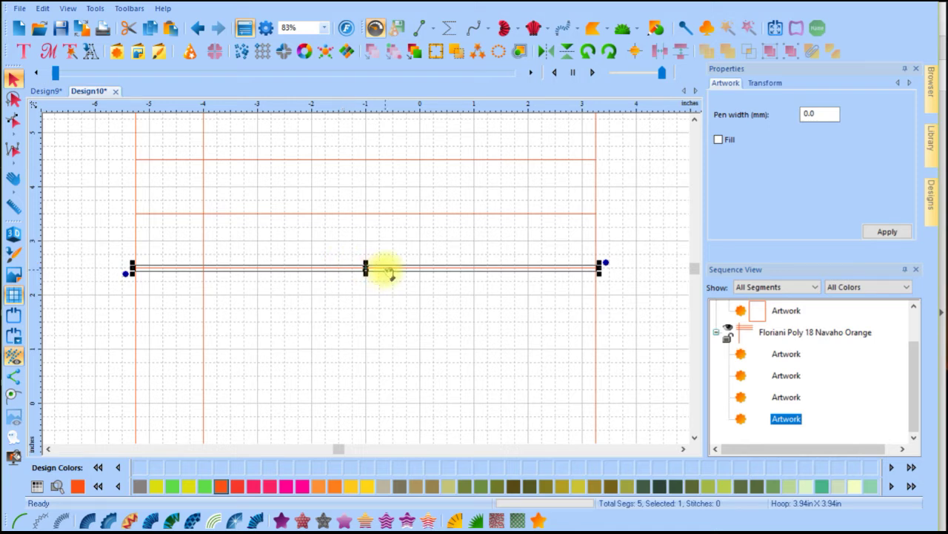
pyautogui.rightClick(388, 273)
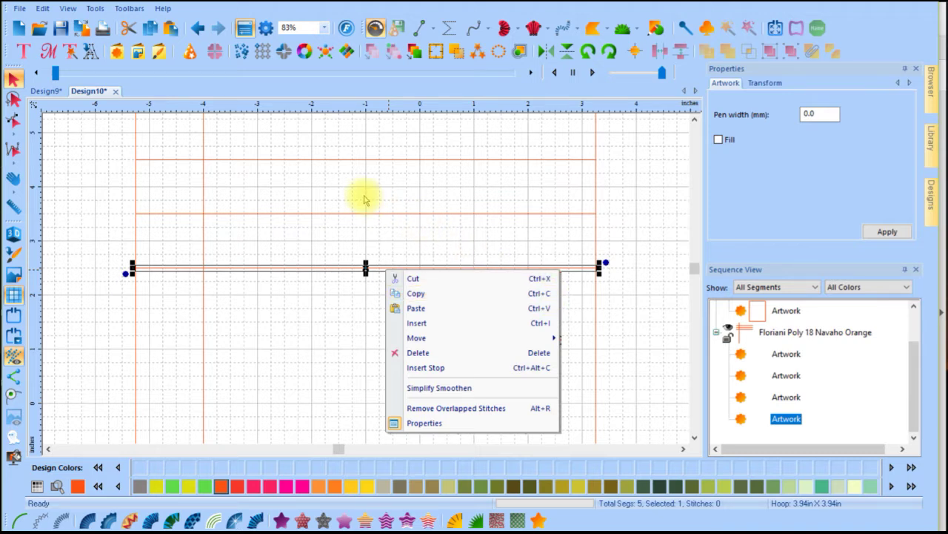
pyautogui.click(334, 269)
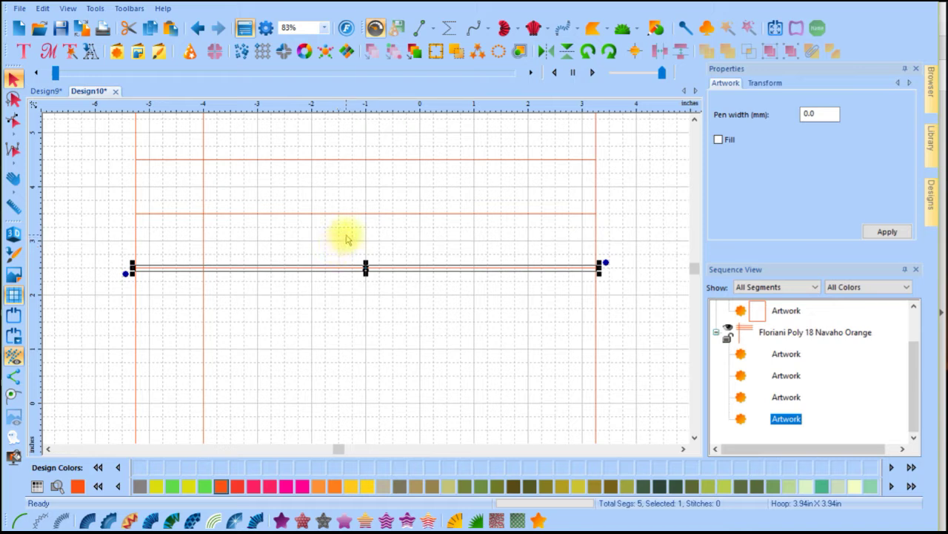
pyautogui.rightClick(409, 271)
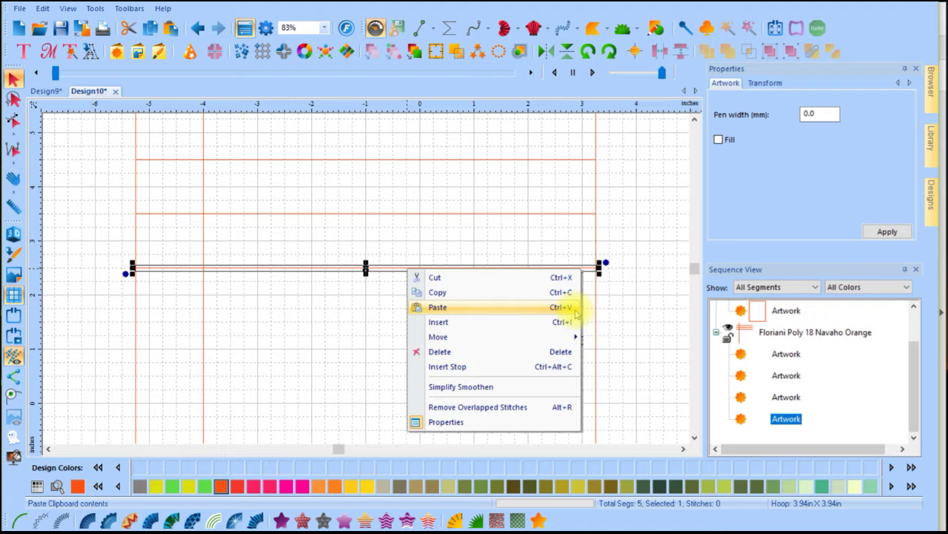
pyautogui.click(618, 298)
pyautogui.click(470, 269)
pyautogui.click(438, 294)
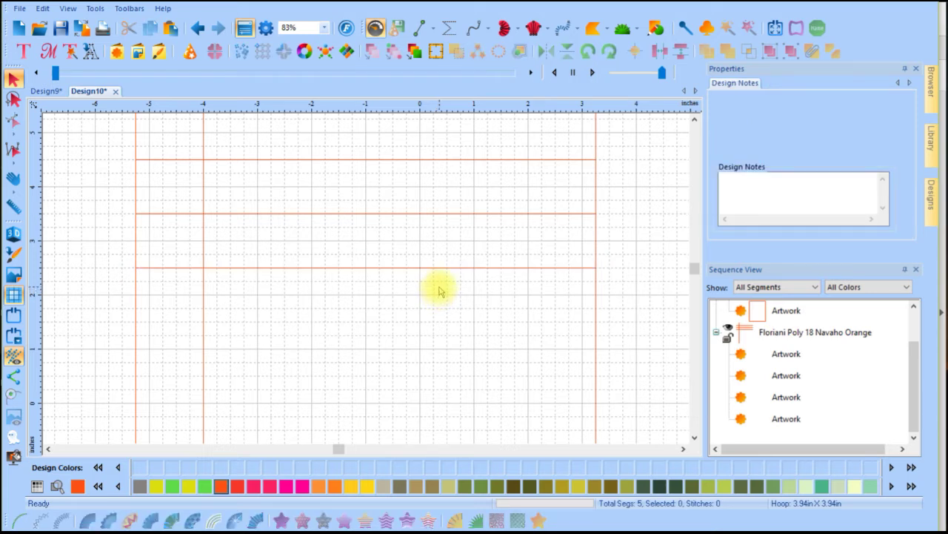
pyautogui.hotkey('ctrl', 'v')
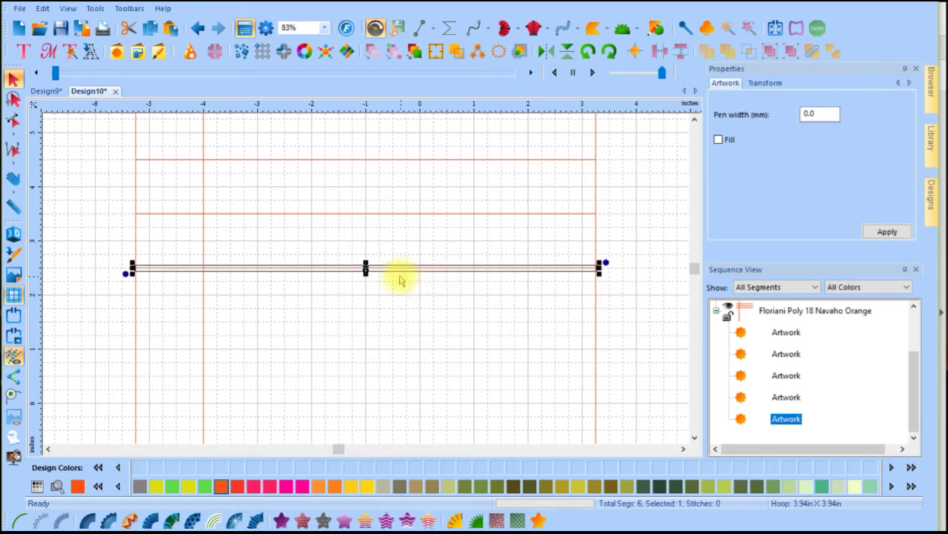
pyautogui.moveTo(387, 269); pyautogui.dragTo(391, 325)
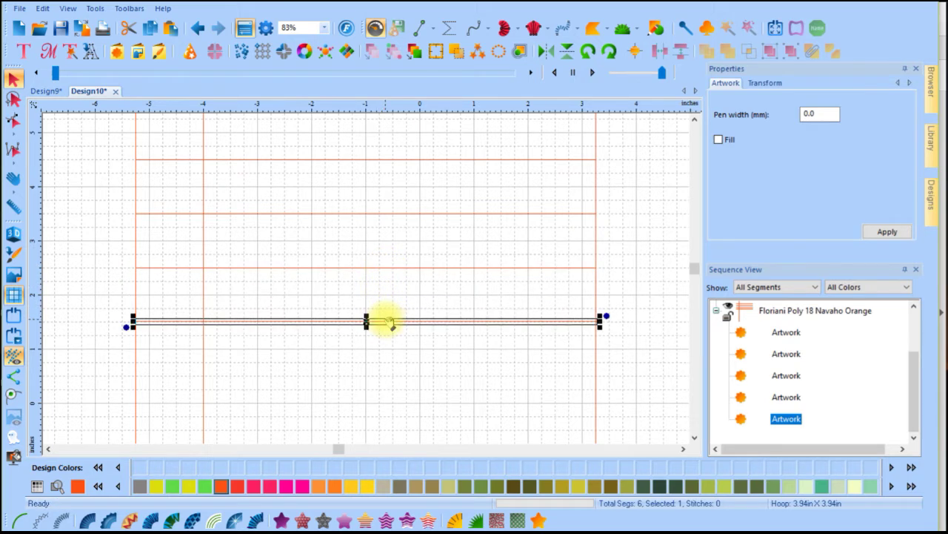
pyautogui.click(629, 278)
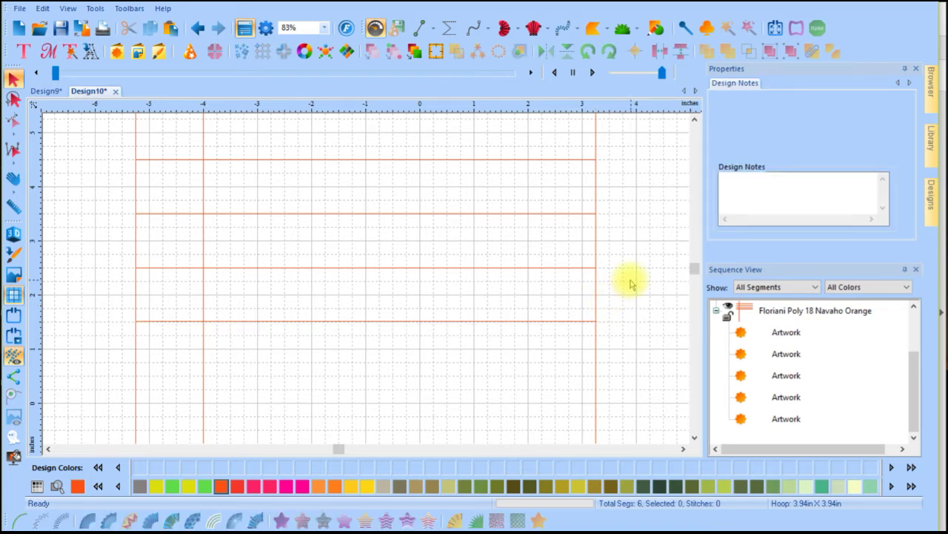
# Paste two more copies of the horizontal line, place them 1 in apart below the fourth line, and fit the whole design in view
pyautogui.click(624, 269)
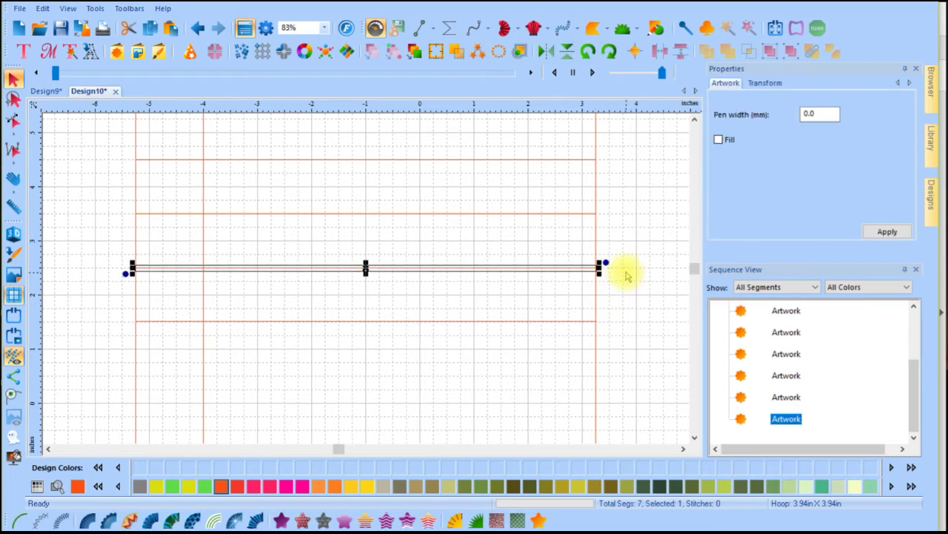
pyautogui.moveTo(387, 266); pyautogui.dragTo(387, 337)
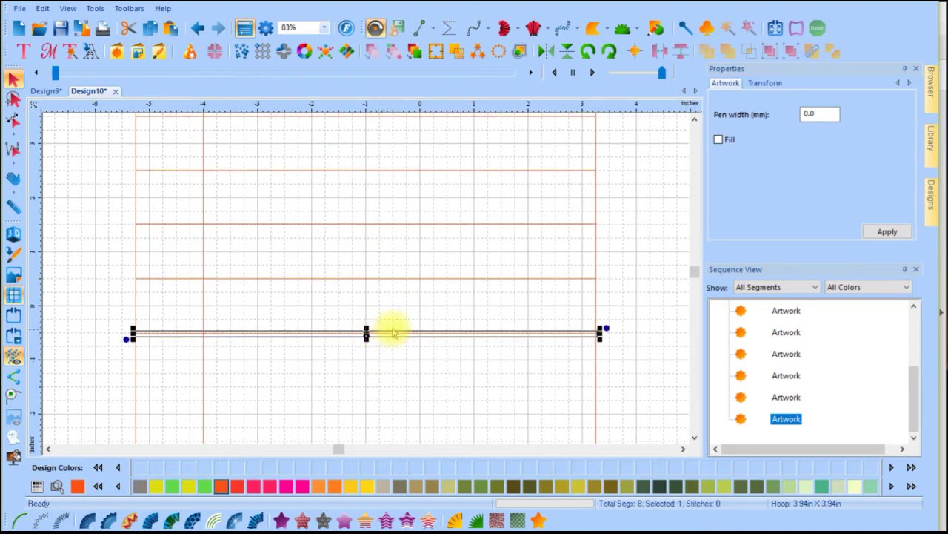
pyautogui.click(631, 289)
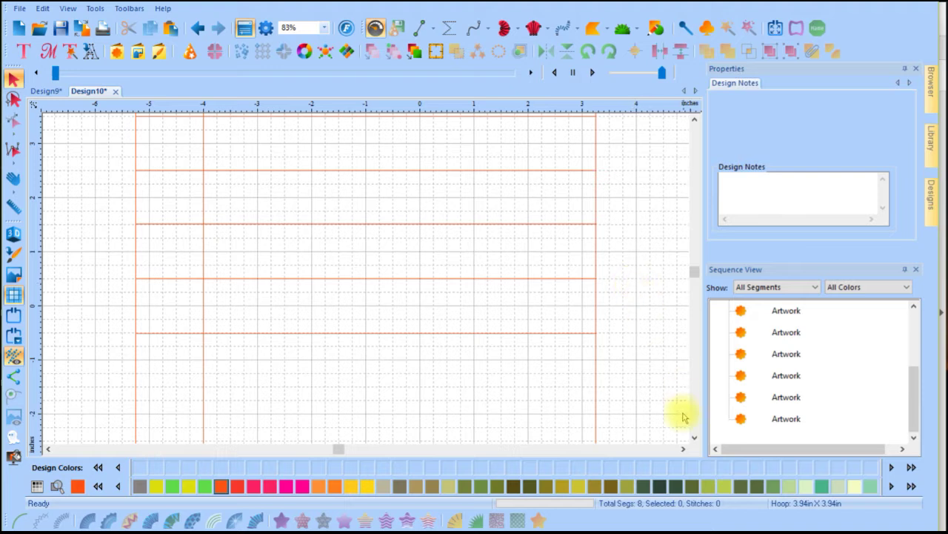
pyautogui.moveTo(694, 277); pyautogui.dragTo(693, 296)
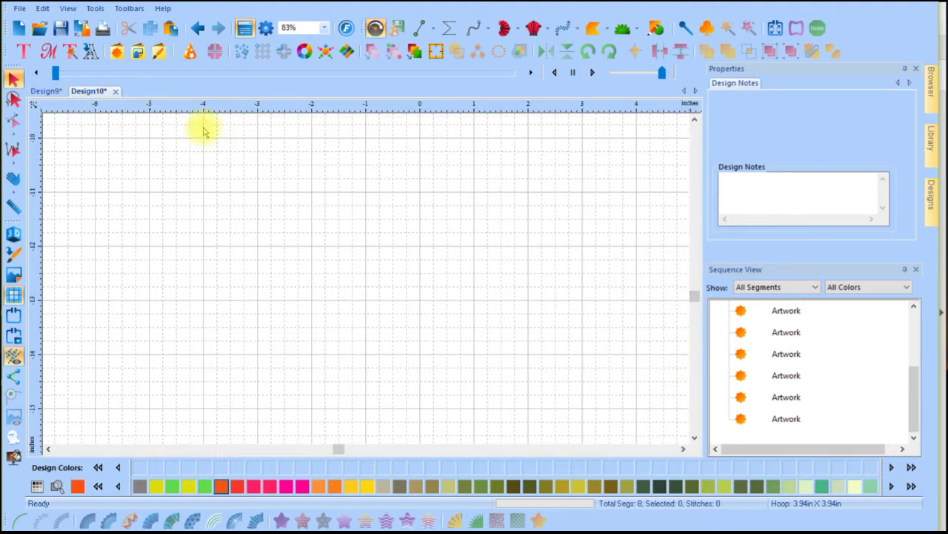
pyautogui.scroll(10, 453, 301)
pyautogui.scroll(-12, 433, 311)
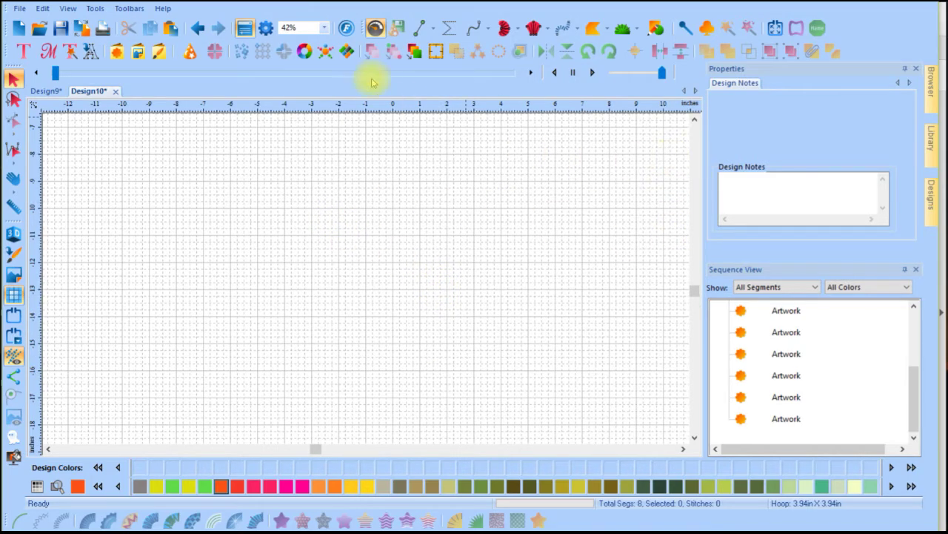
pyautogui.click(324, 27)
pyautogui.click(313, 57)
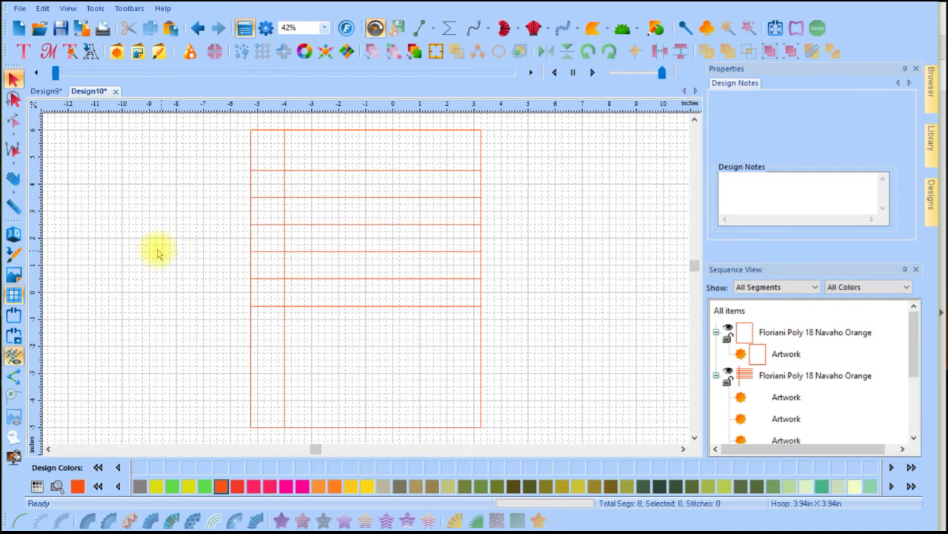
# In Design9, select the vertical margin line, find thread color 128, and apply Scorching Pink to the line
pyautogui.click(49, 91)
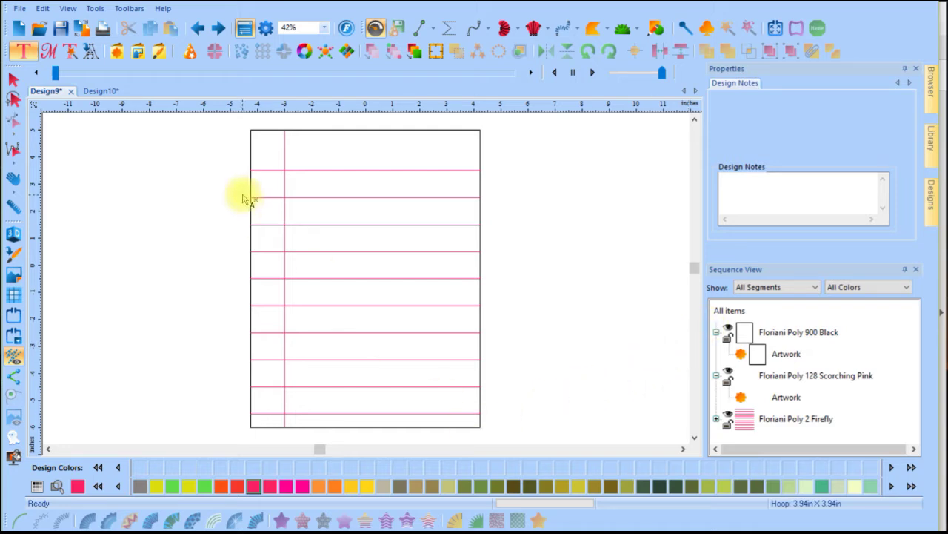
pyautogui.click(13, 78)
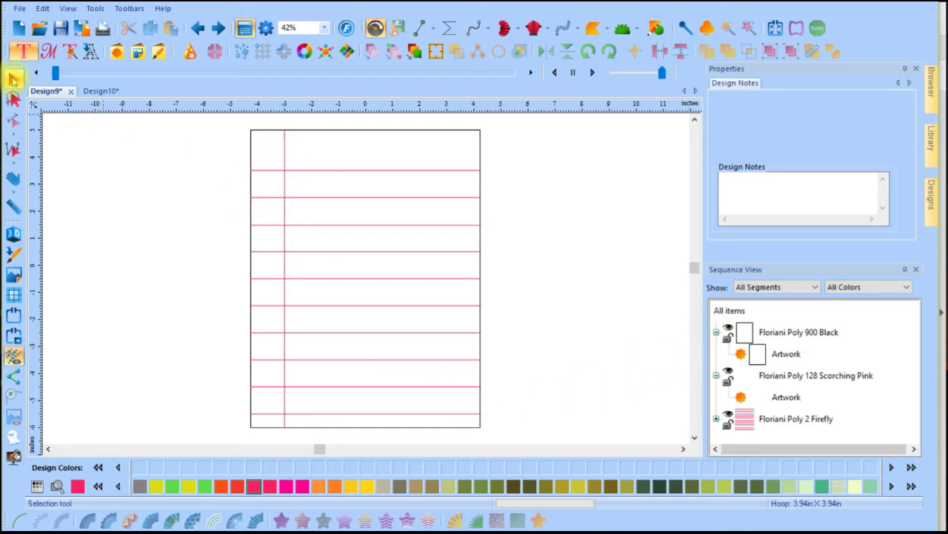
pyautogui.click(288, 171)
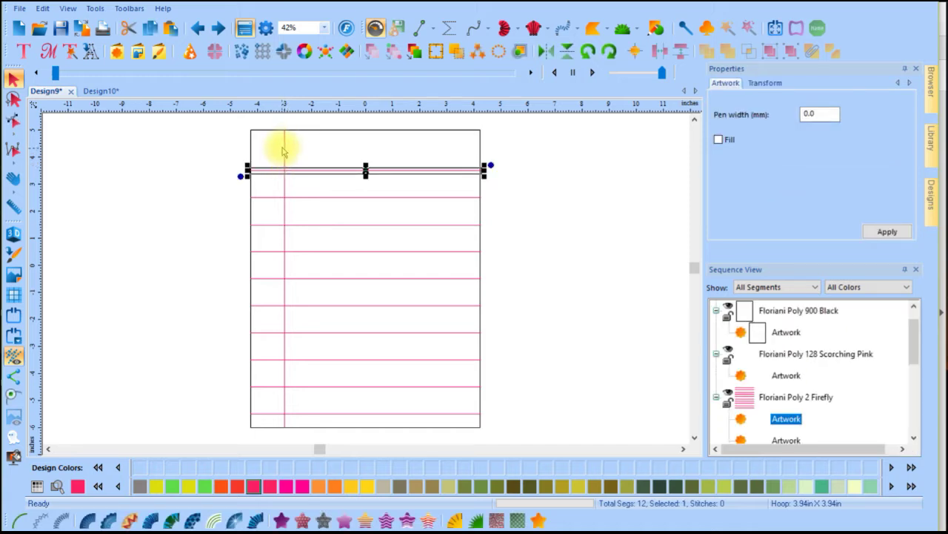
pyautogui.click(286, 146)
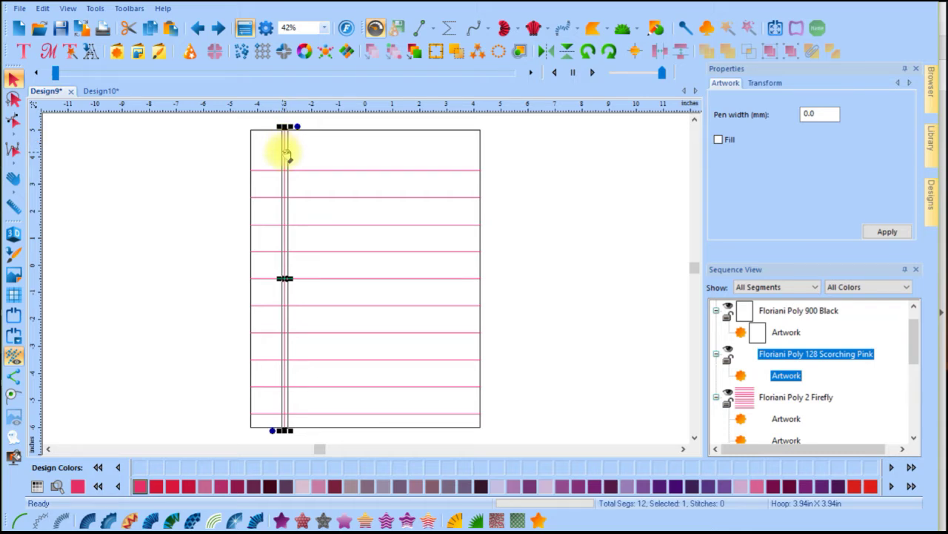
pyautogui.click(57, 486)
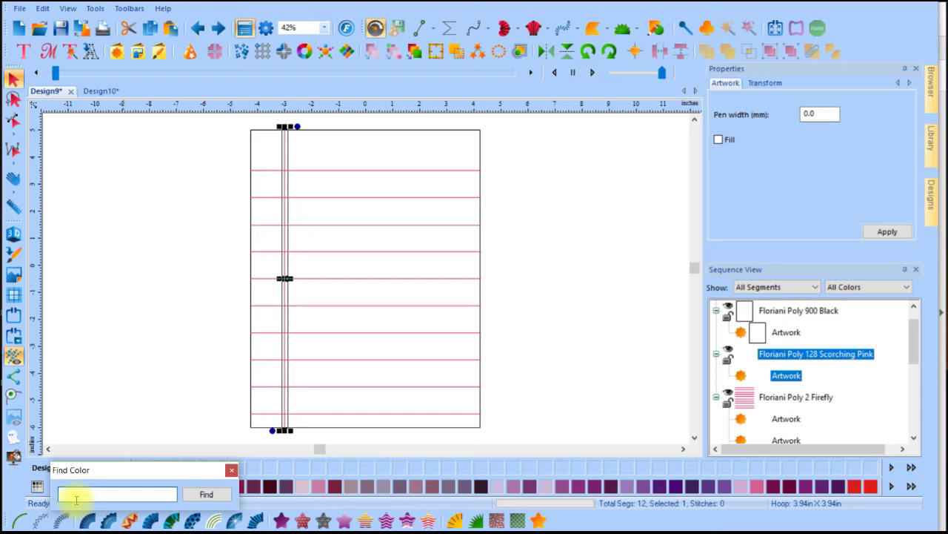
pyautogui.write('128')
pyautogui.press('Return')
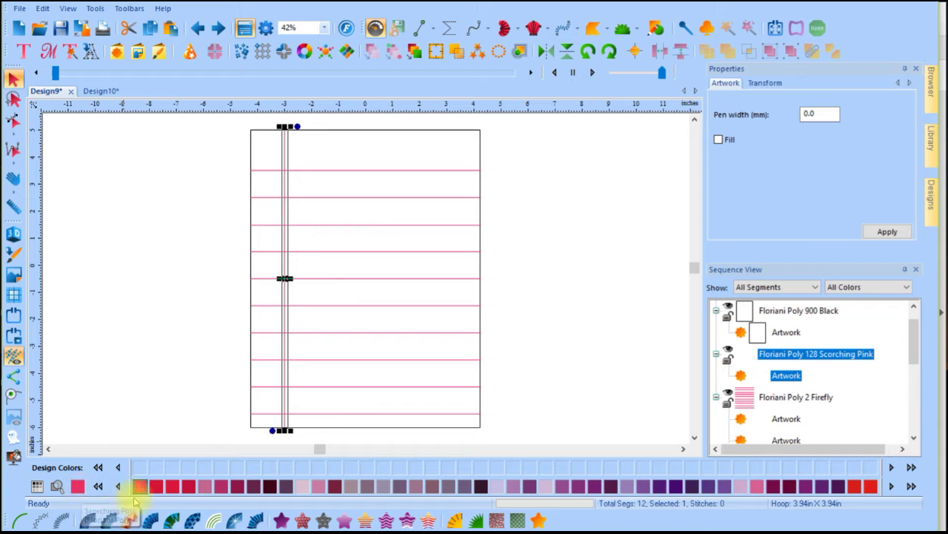
pyautogui.click(141, 487)
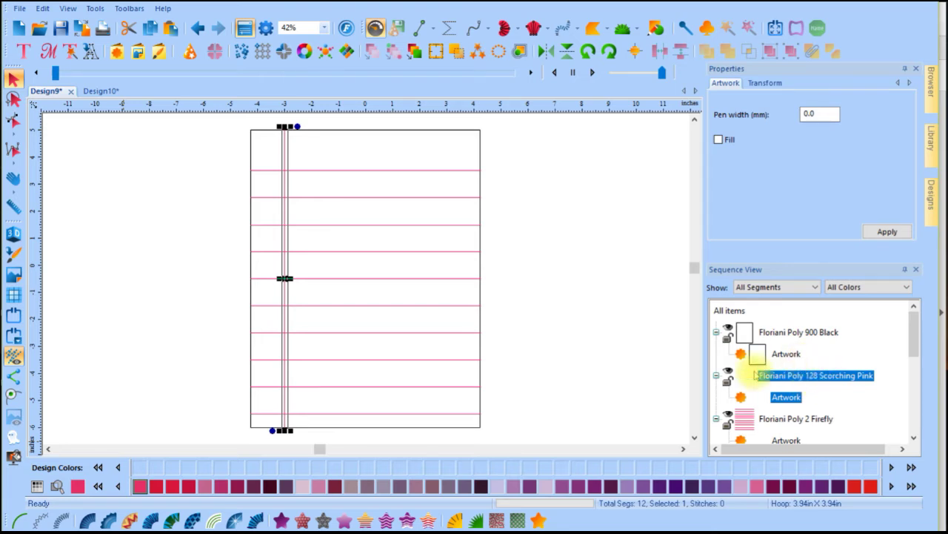
pyautogui.click(629, 187)
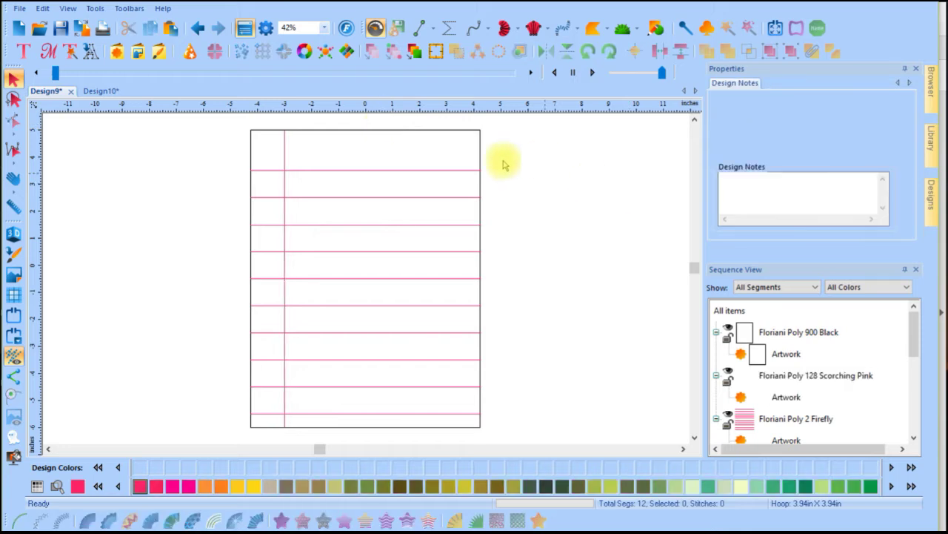
# Change the outer rectangle's color to Floriani Poly 14 Midori Green, view it deselected, and select the rectangle again
pyautogui.click(393, 130)
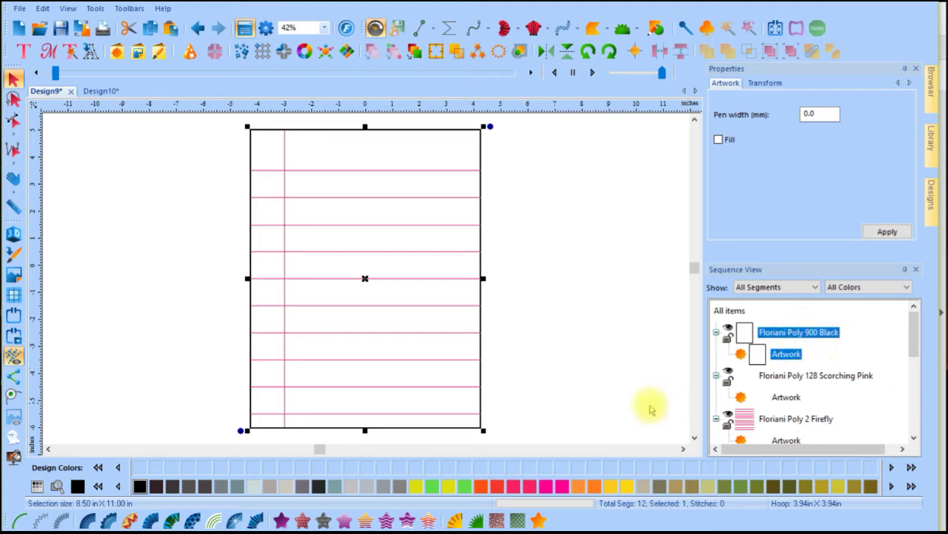
pyautogui.click(432, 486)
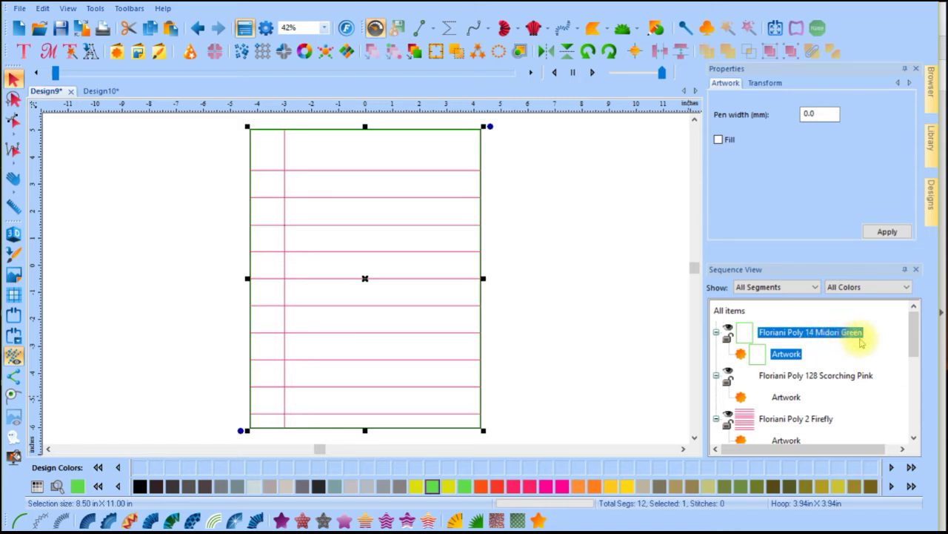
pyautogui.click(600, 329)
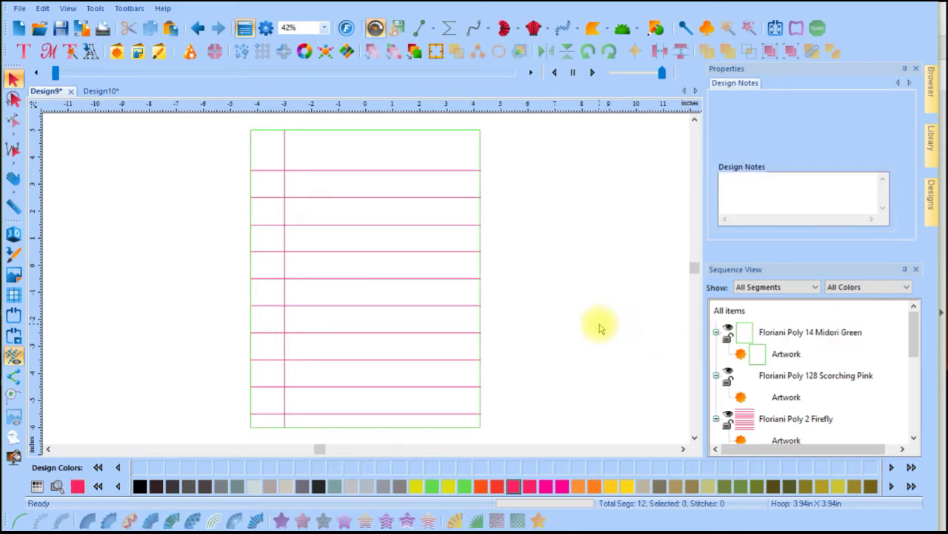
pyautogui.click(365, 130)
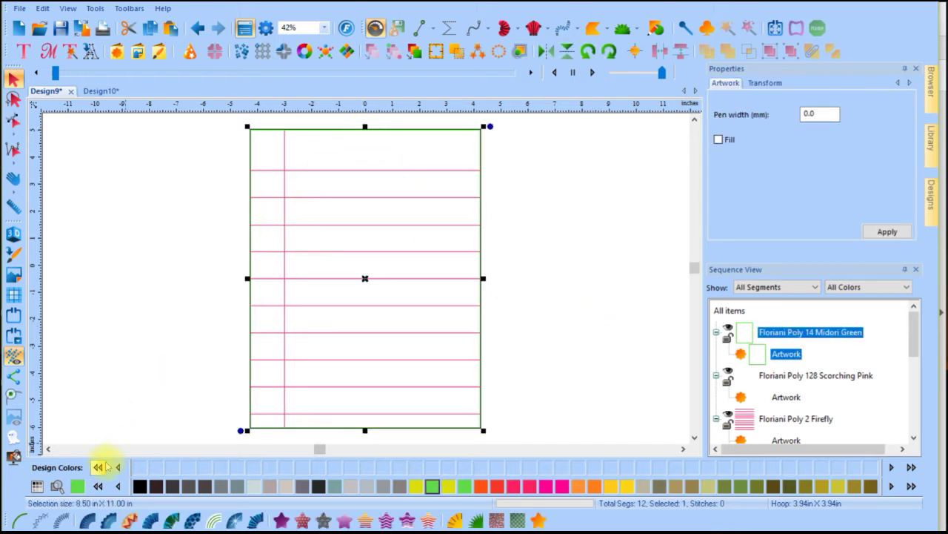
# Find the thread color Black, apply Floriani Poly 900 Black to the selected outer rectangle, and deselect it
pyautogui.click(57, 485)
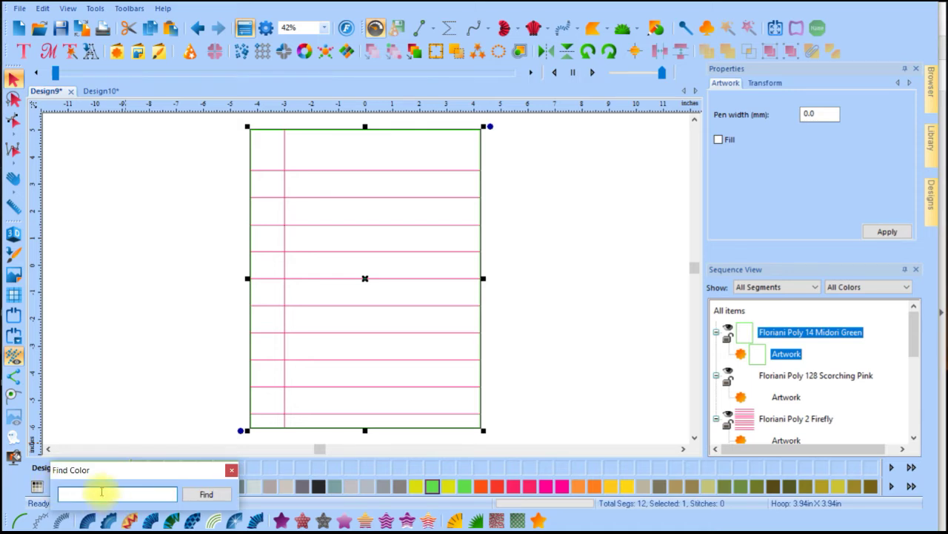
pyautogui.write('bl')
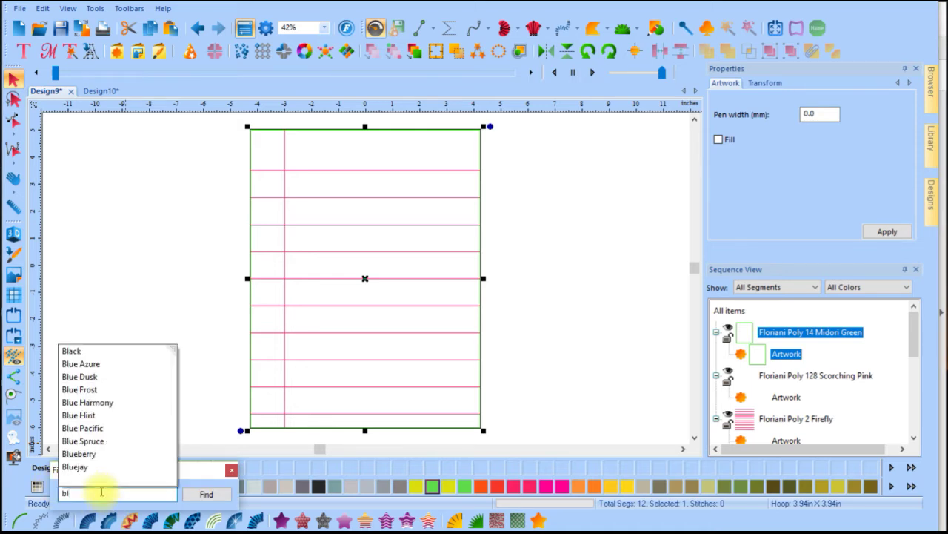
pyautogui.write('a')
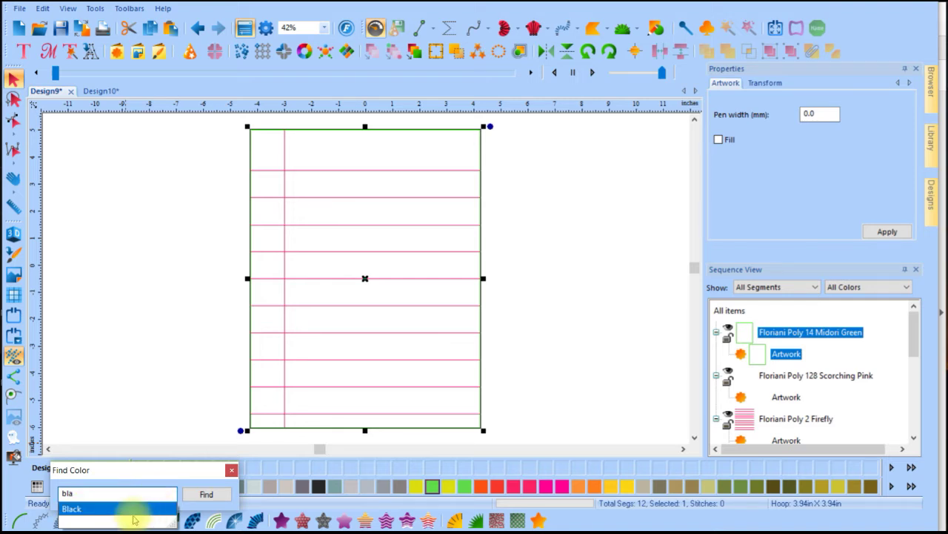
pyautogui.click(75, 507)
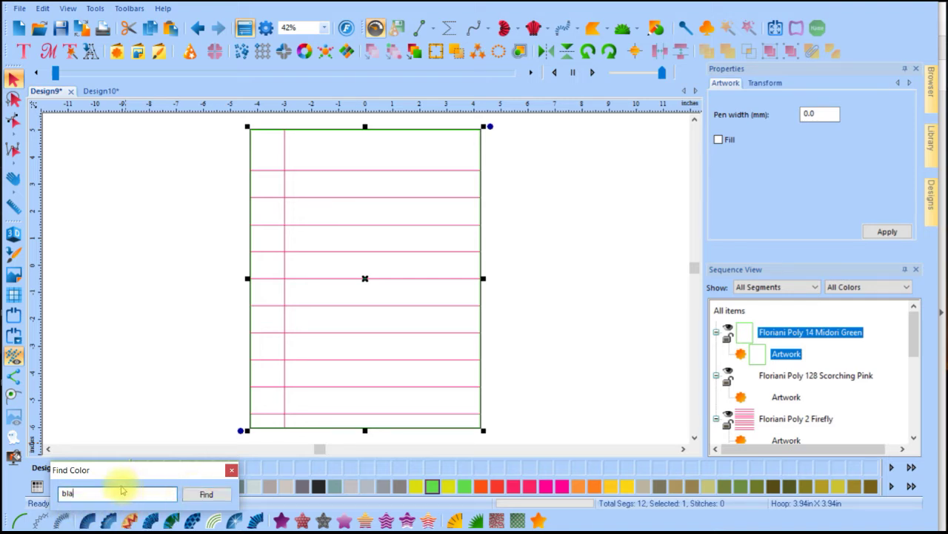
pyautogui.write('ck')
pyautogui.press('Return')
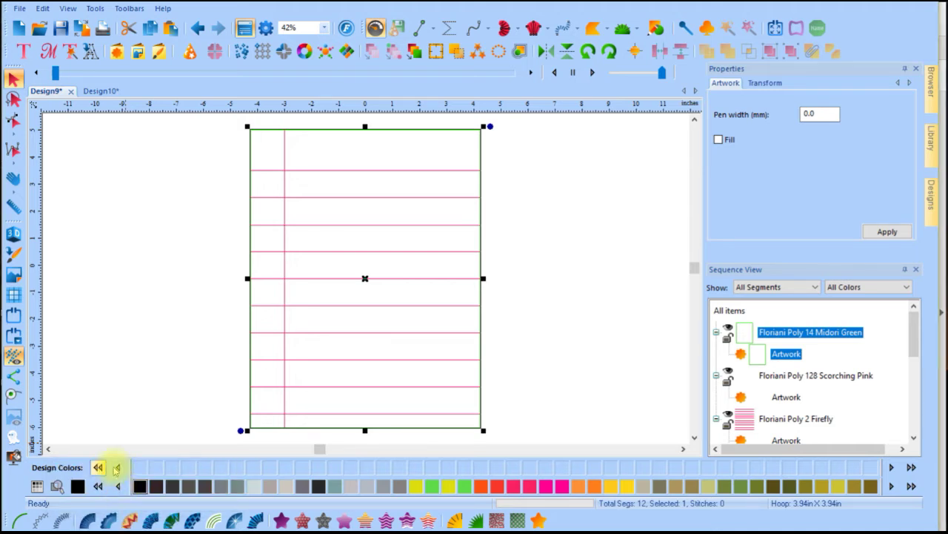
pyautogui.click(139, 486)
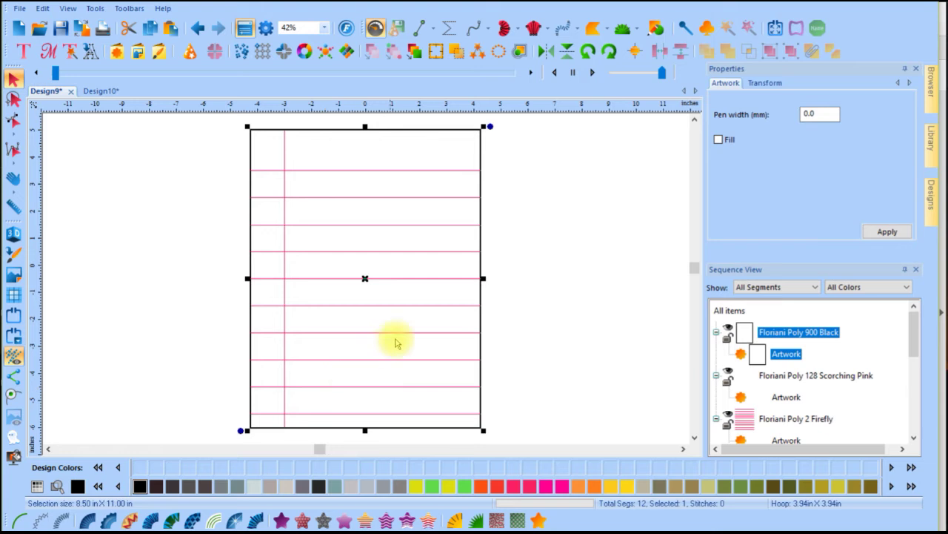
pyautogui.click(575, 274)
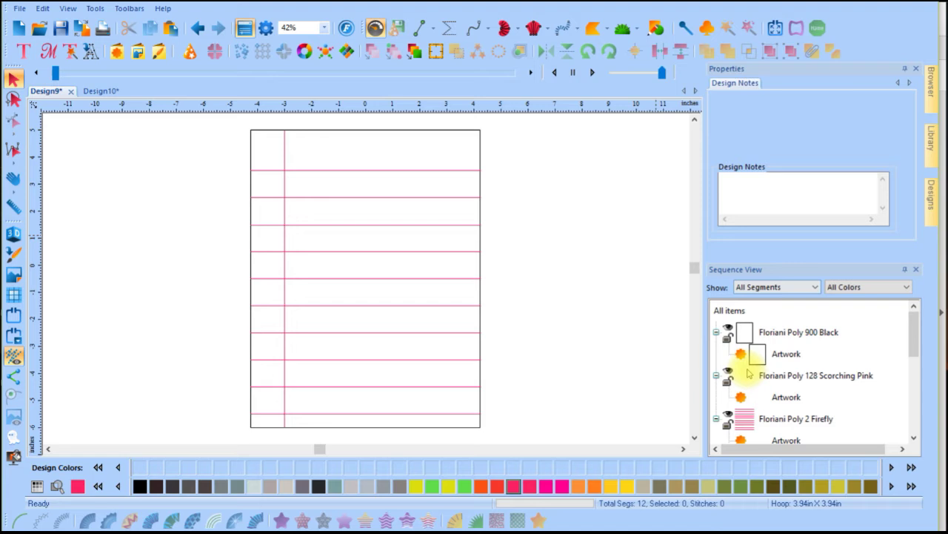
# Collapse the Black, Scorching Pink and Firefly color groups in the sequence list, and select the Firefly group of horizontal lines
pyautogui.click(716, 333)
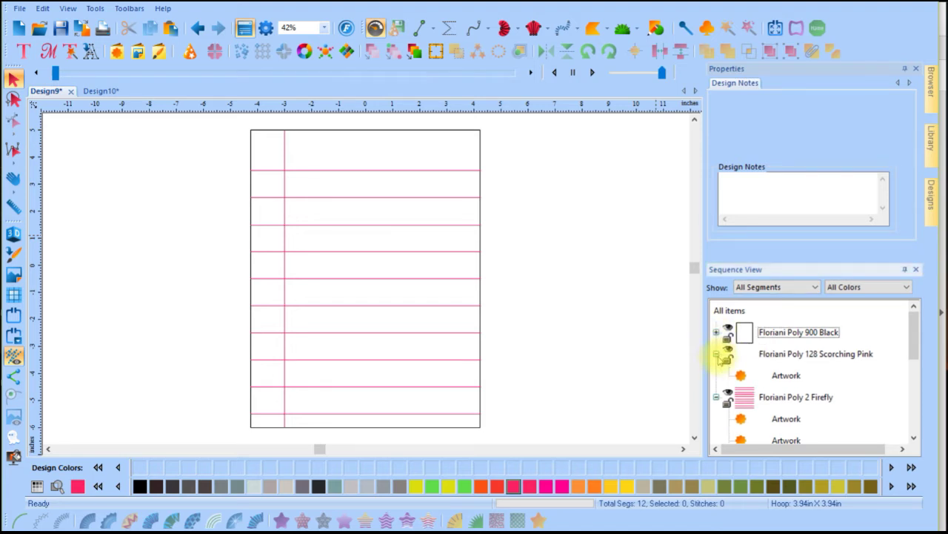
pyautogui.click(715, 354)
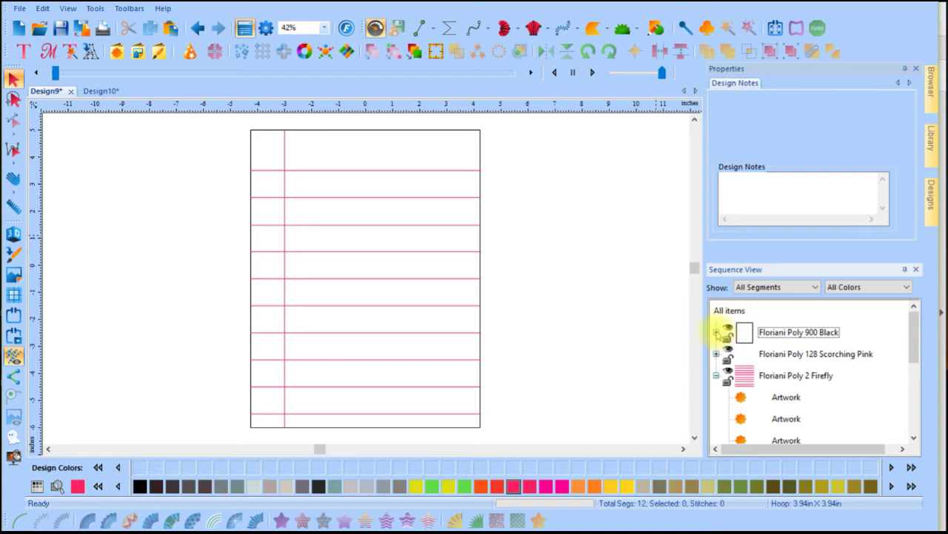
pyautogui.click(716, 333)
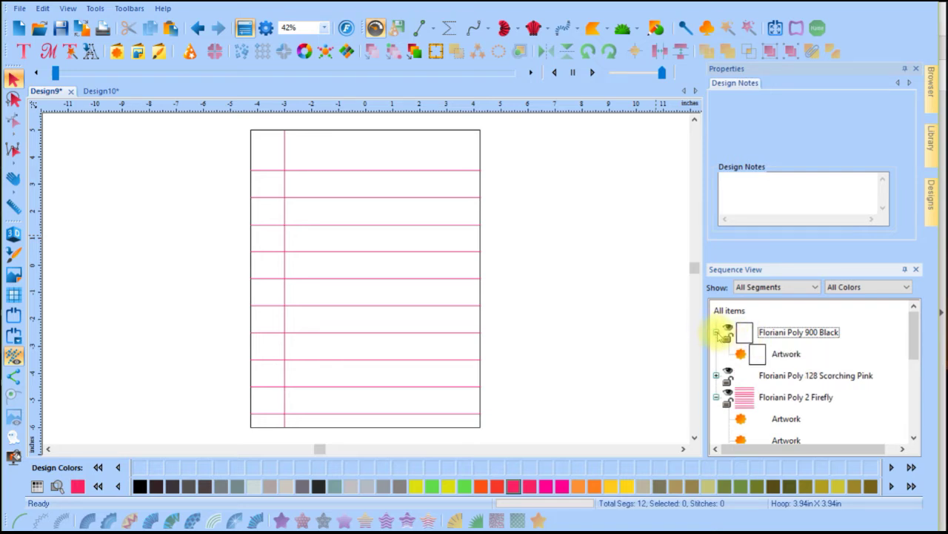
pyautogui.click(716, 333)
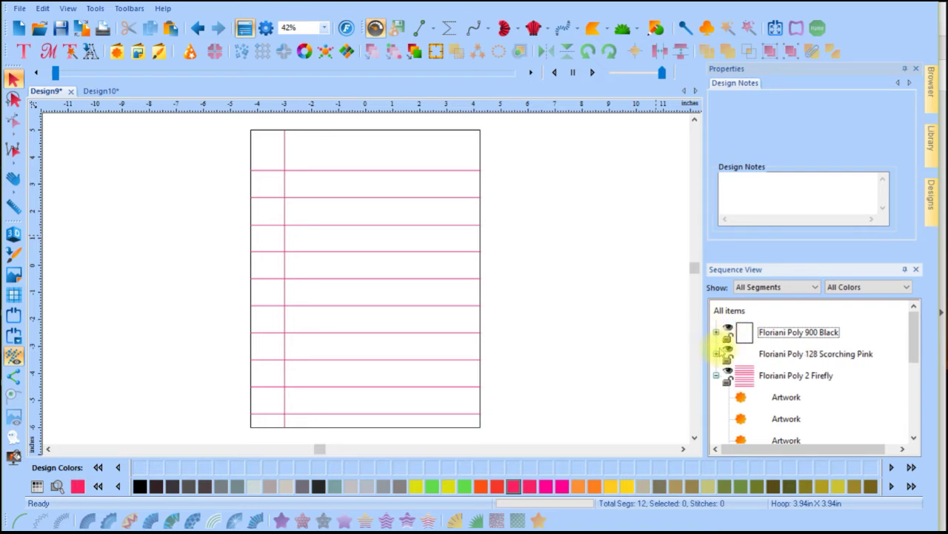
pyautogui.click(716, 376)
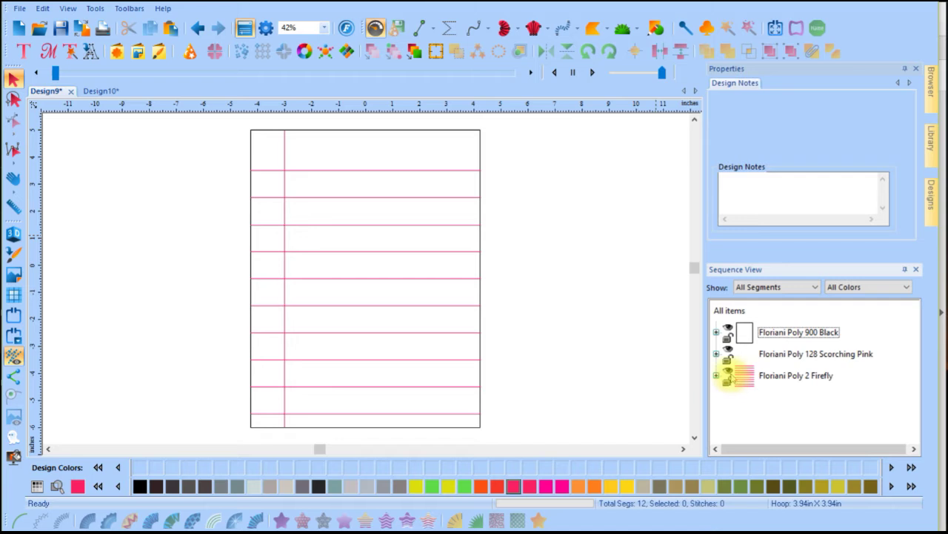
pyautogui.click(782, 377)
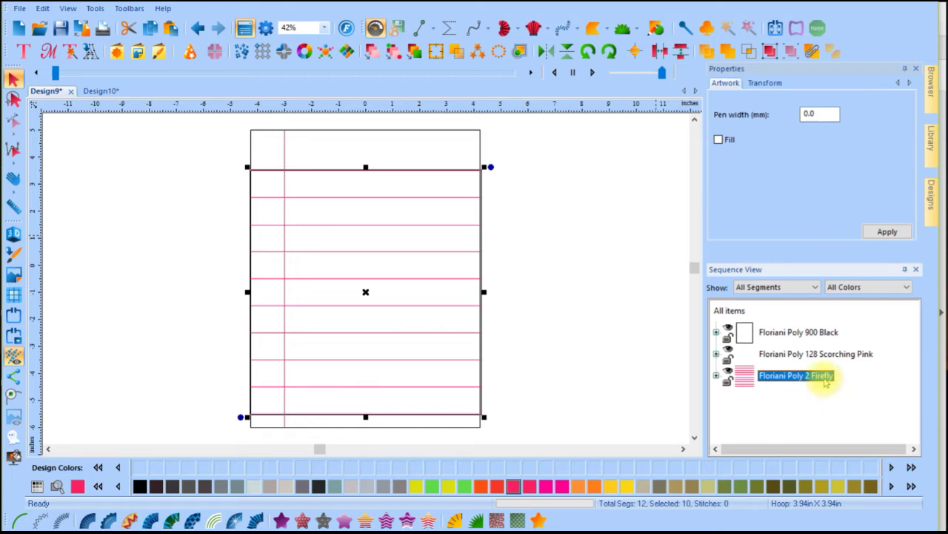
# Find thread color 371, apply Tahoe Blue to the selected horizontal lines, and undo the color change
pyautogui.click(57, 486)
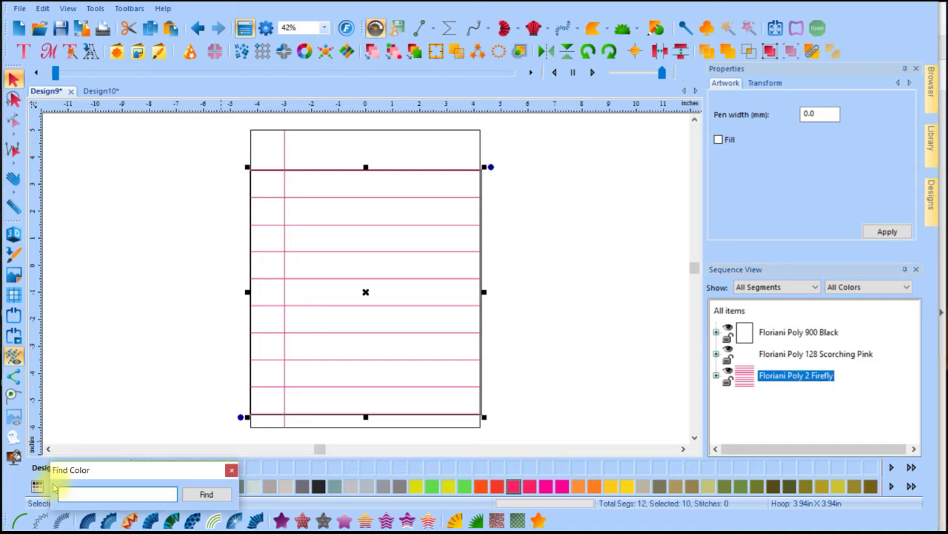
pyautogui.write('37')
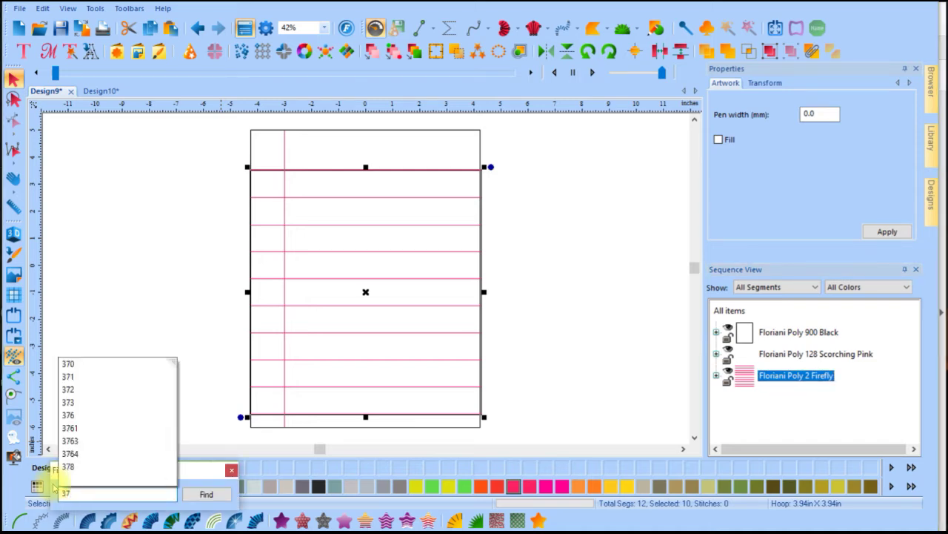
pyautogui.write('1')
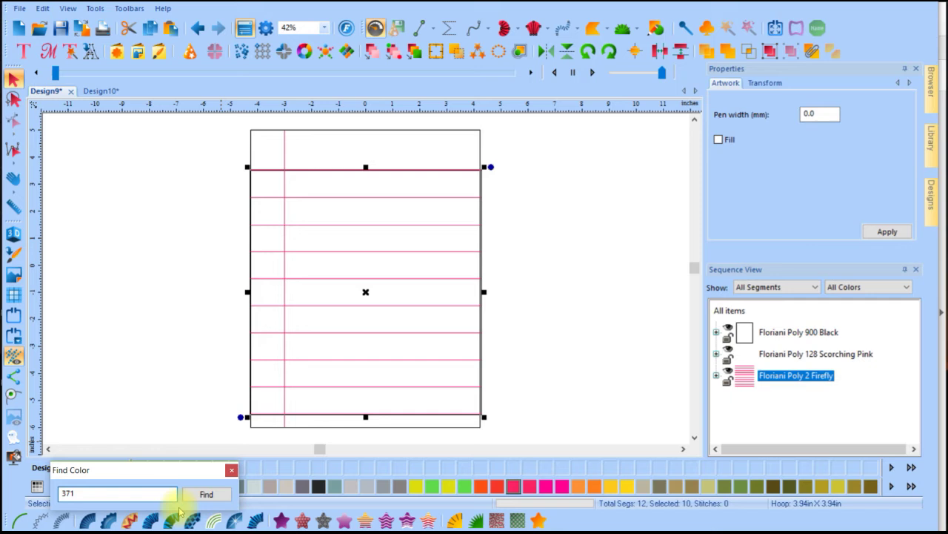
pyautogui.click(201, 495)
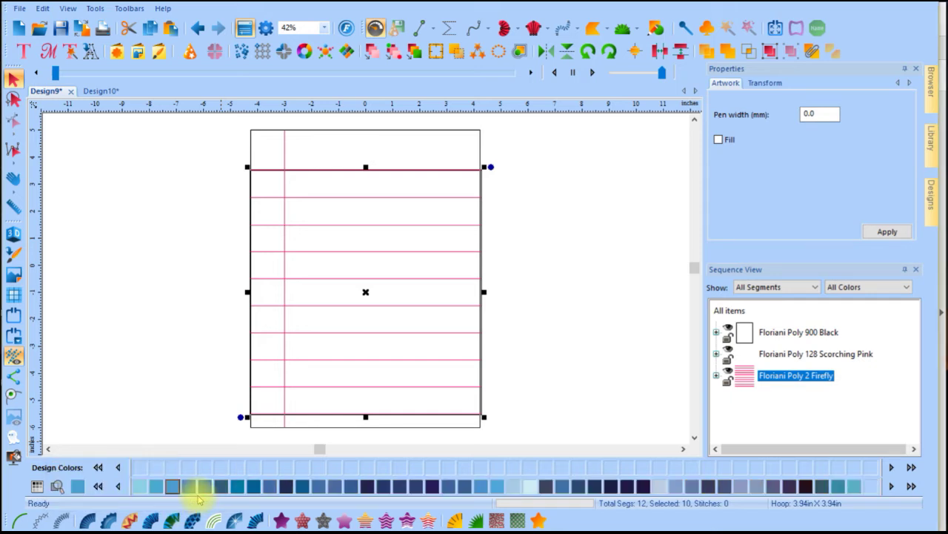
pyautogui.click(172, 486)
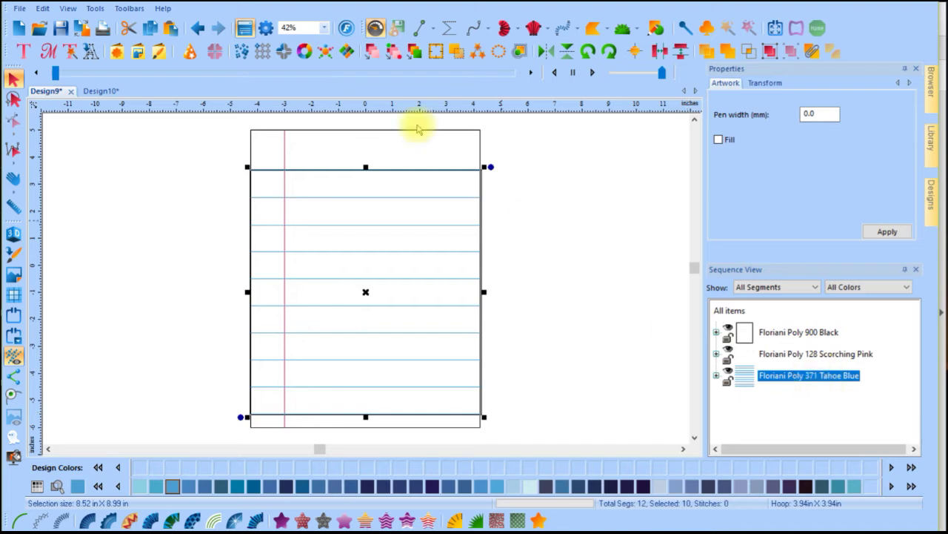
pyautogui.click(197, 28)
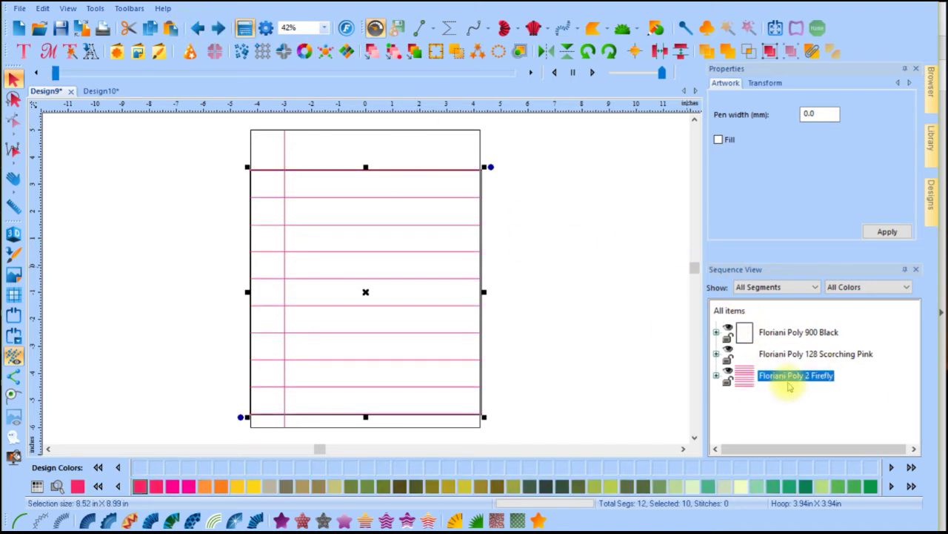
# Find thread color 371 again, apply Floriani Poly 371 Tahoe Blue to all the horizontal lines, and deselect them
pyautogui.click(57, 485)
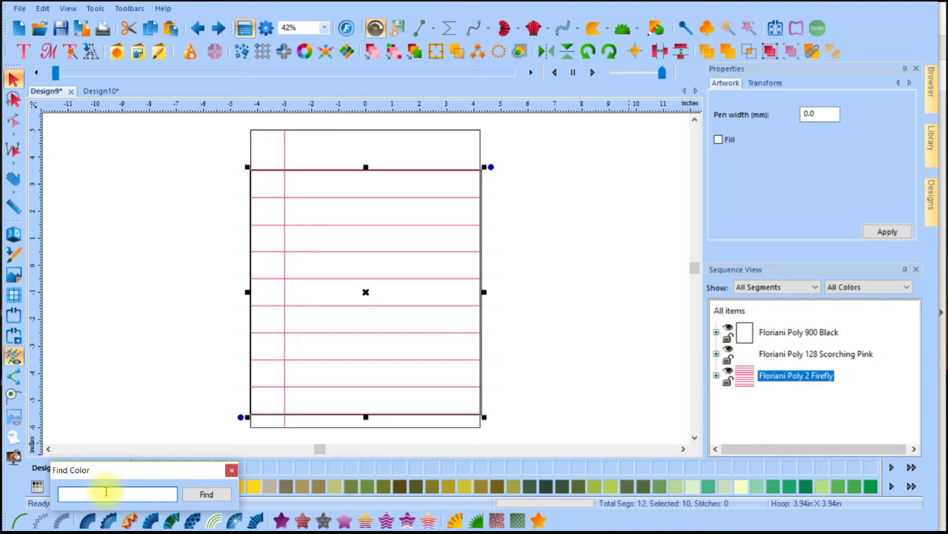
pyautogui.write('371')
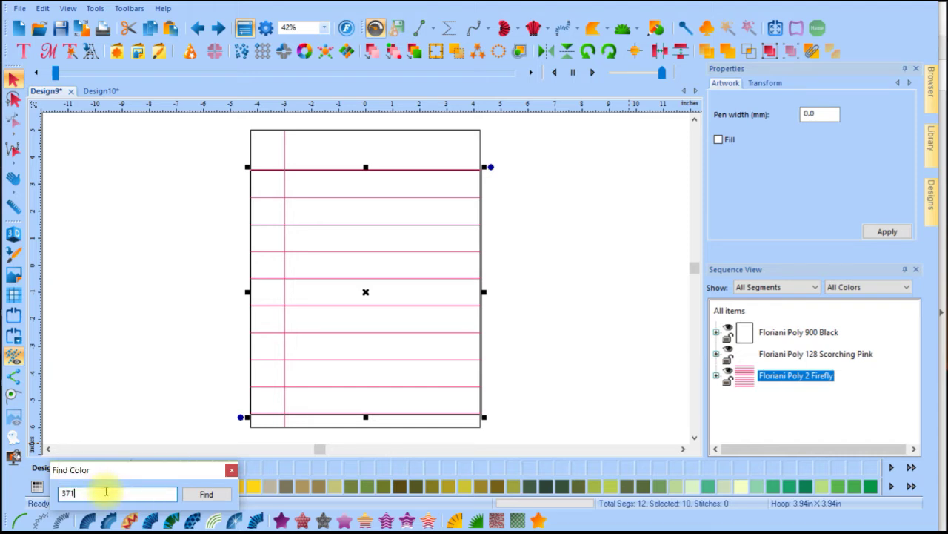
pyautogui.press('Return')
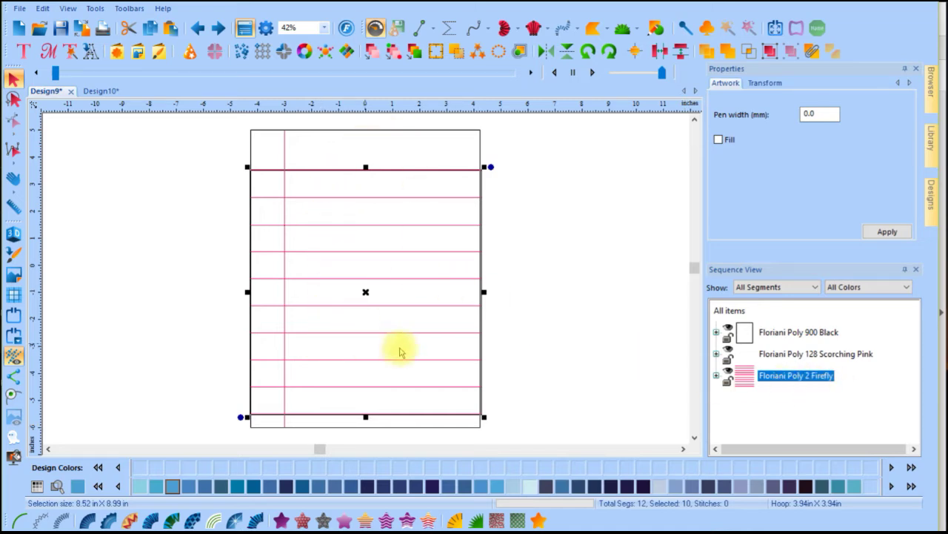
pyautogui.click(172, 487)
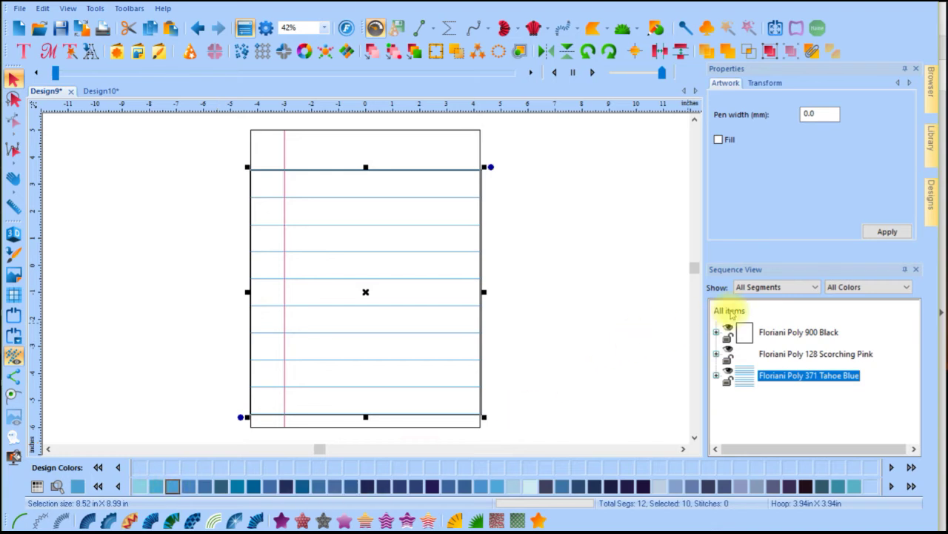
pyautogui.click(626, 310)
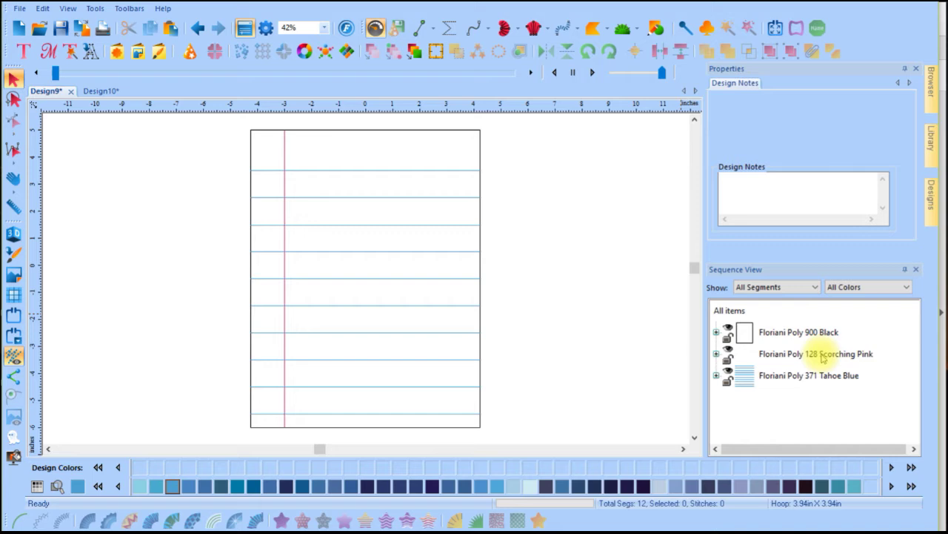
# Select the Black, Scorching Pink and Tahoe Blue groups one by one, then all items, to examine what each contains
pyautogui.click(733, 311)
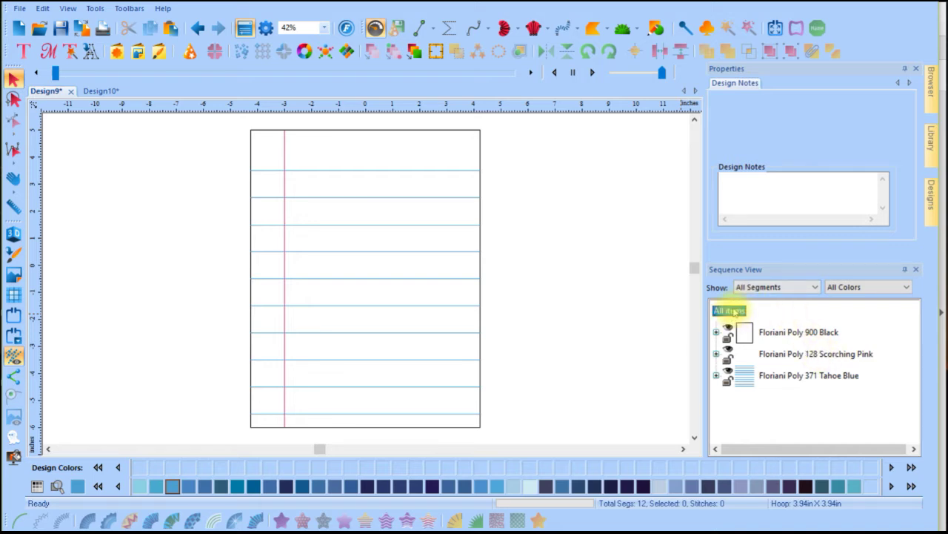
pyautogui.click(778, 423)
pyautogui.click(802, 332)
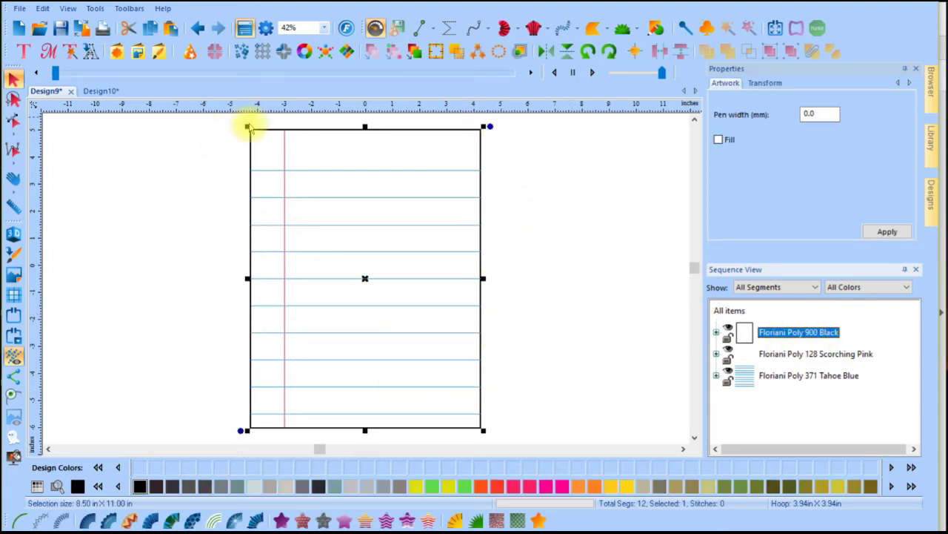
pyautogui.click(804, 356)
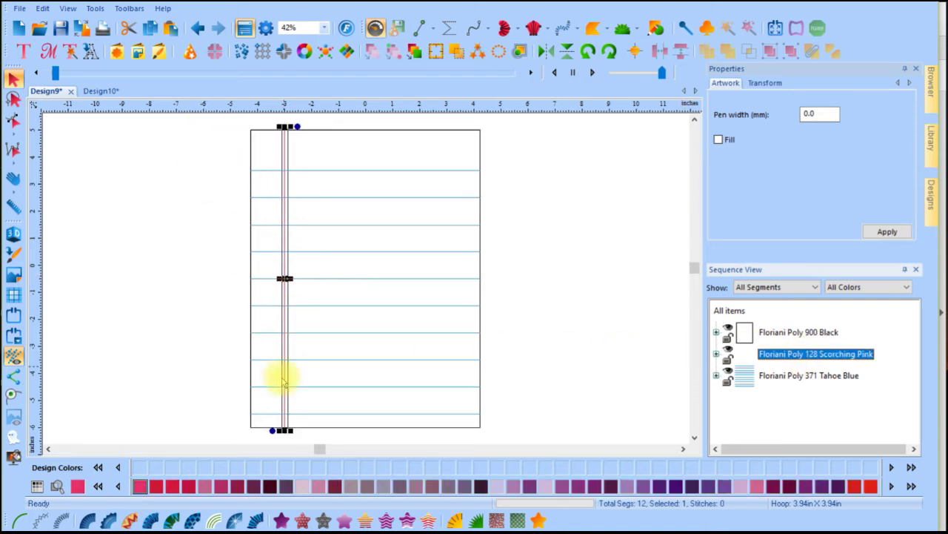
pyautogui.click(815, 382)
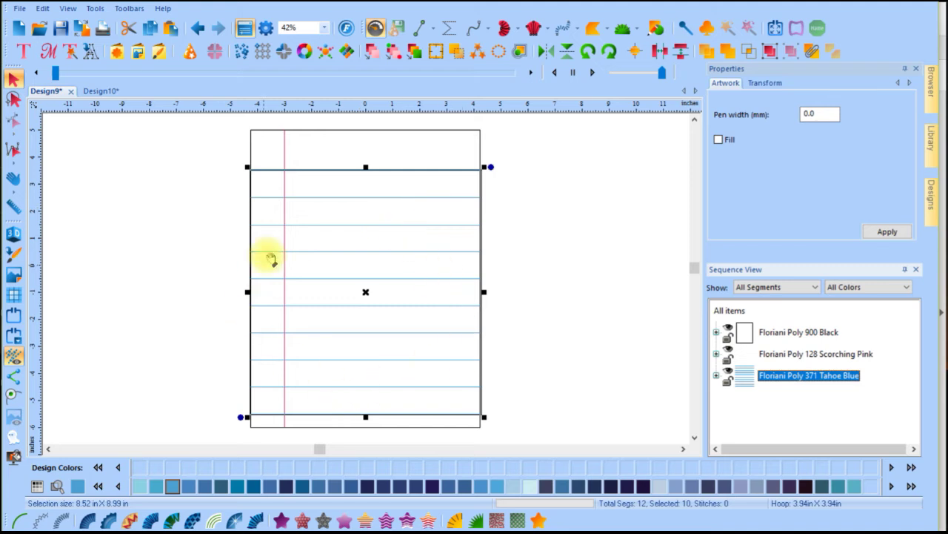
pyautogui.click(850, 440)
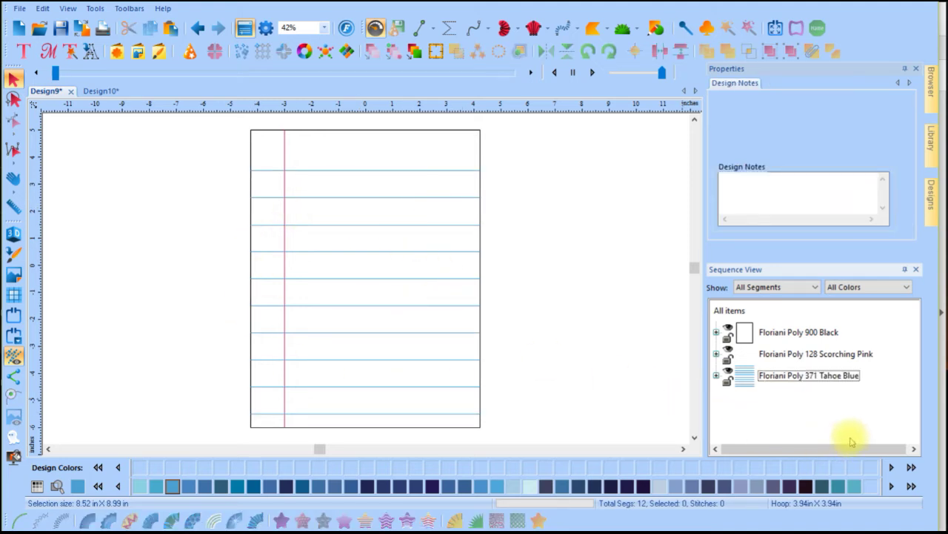
pyautogui.click(734, 312)
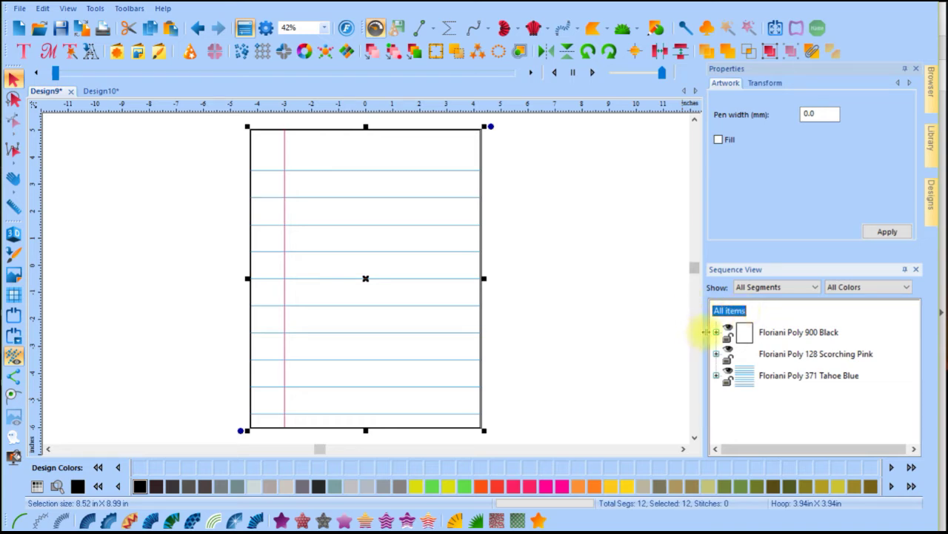
# Expand and collapse the Black, Scorching Pink and Tahoe Blue groups in the sequence to examine the artwork segments in each
pyautogui.click(716, 332)
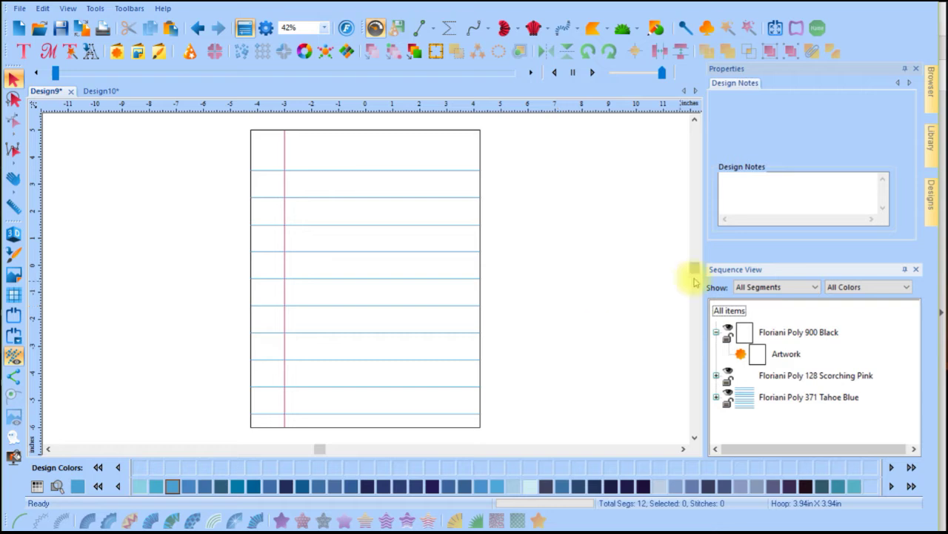
pyautogui.click(715, 332)
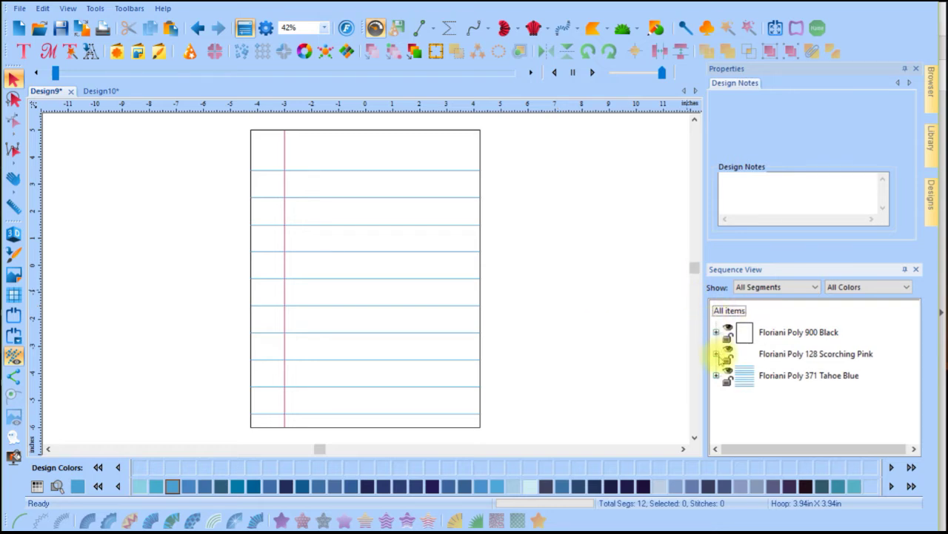
pyautogui.click(716, 353)
pyautogui.click(780, 376)
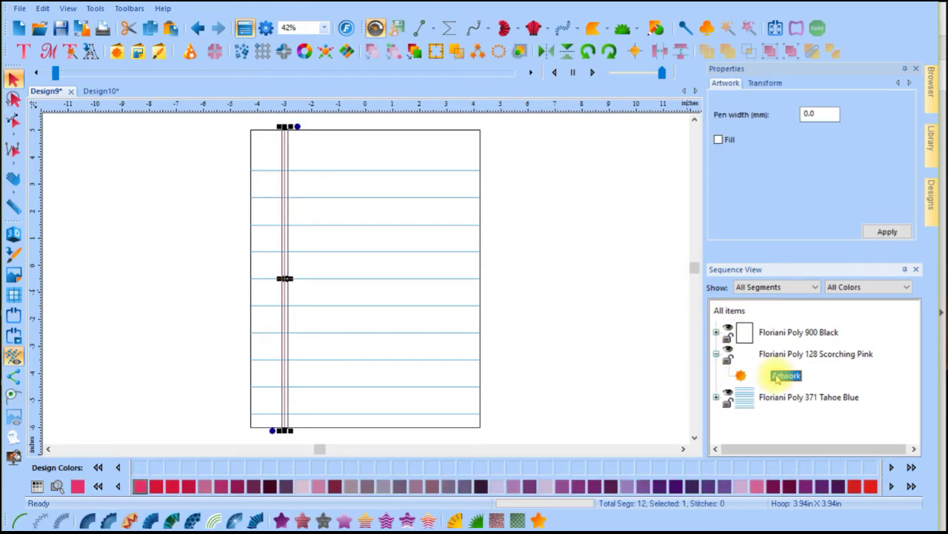
pyautogui.click(716, 353)
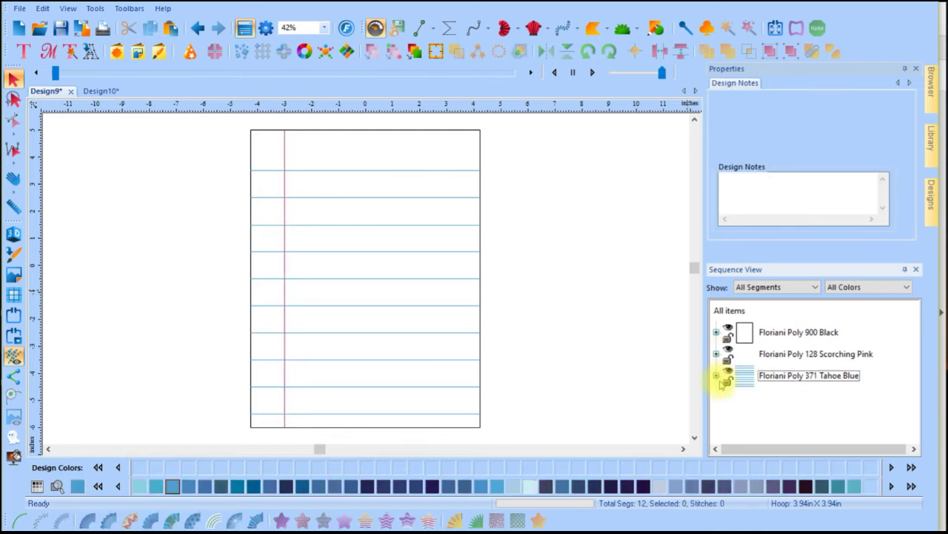
pyautogui.click(716, 375)
pyautogui.scroll(-3, 801, 377)
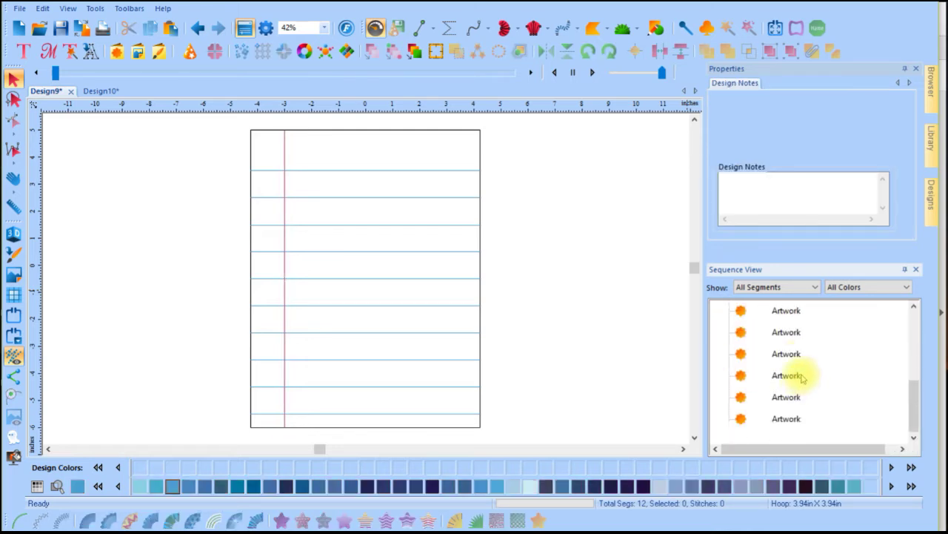
pyautogui.scroll(3, 800, 378)
pyautogui.click(716, 376)
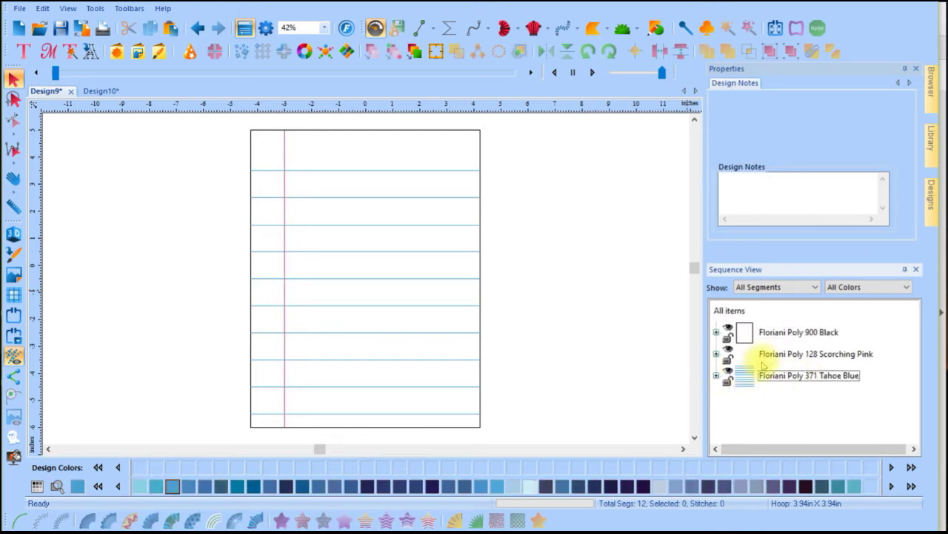
# Select all items in the sequence and convert the artwork to Run stitches
pyautogui.click(730, 311)
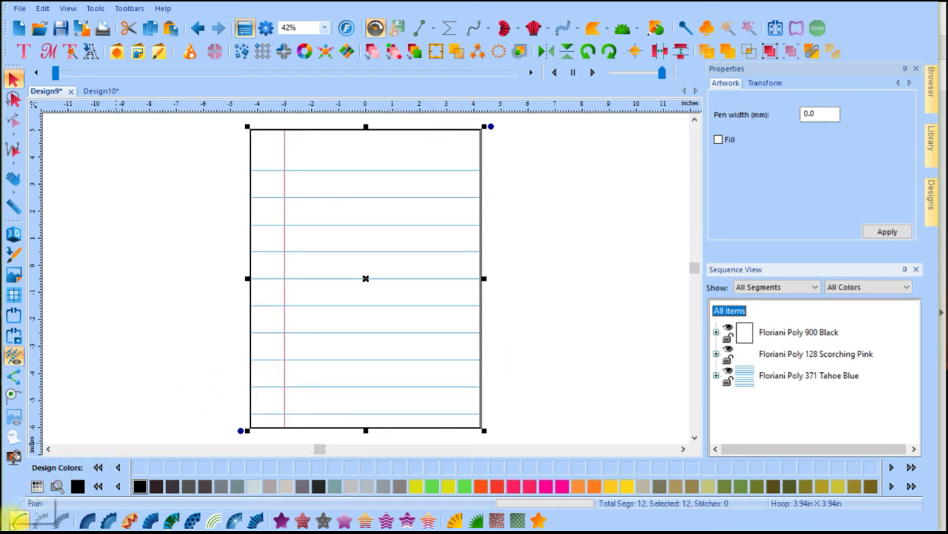
pyautogui.click(19, 521)
pyautogui.click(20, 522)
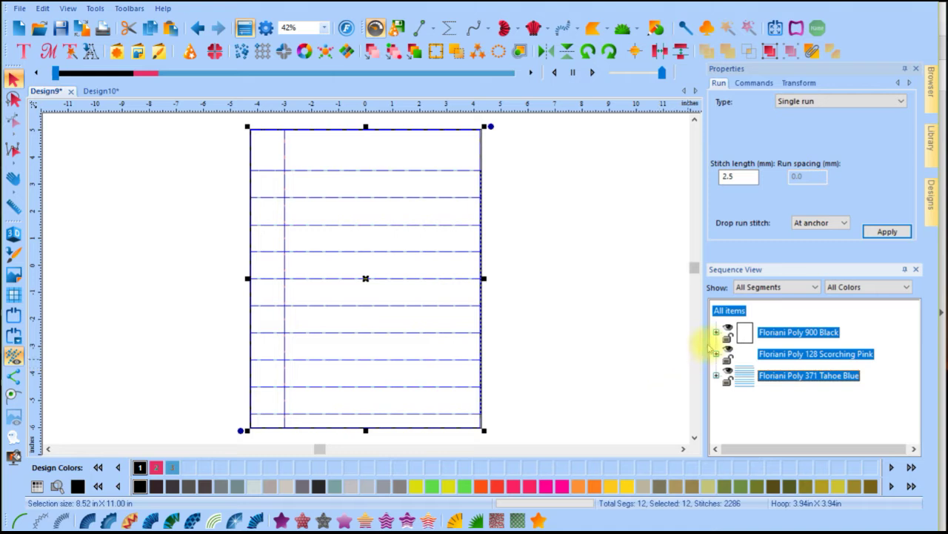
# Expand the Black group to check its segment type, and run the sewing simulation of the whole page
pyautogui.click(716, 332)
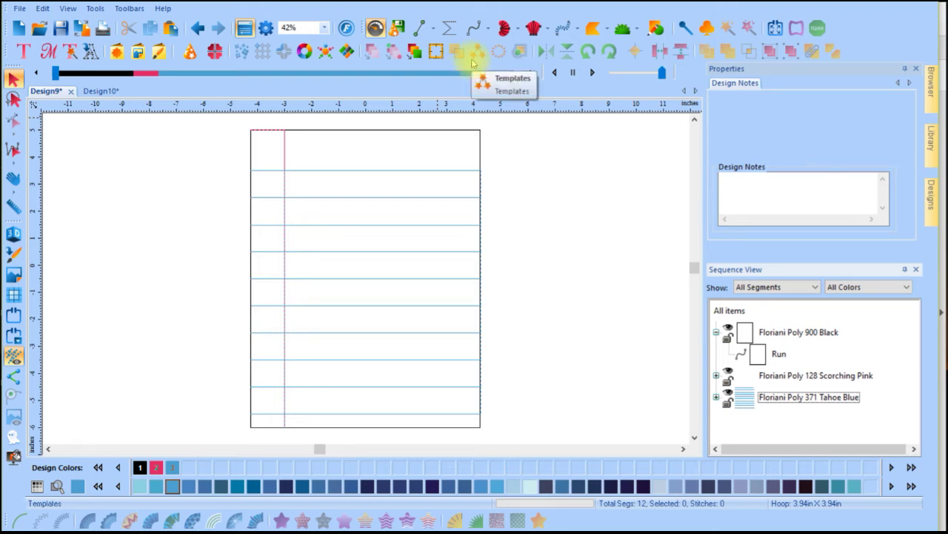
pyautogui.click(593, 72)
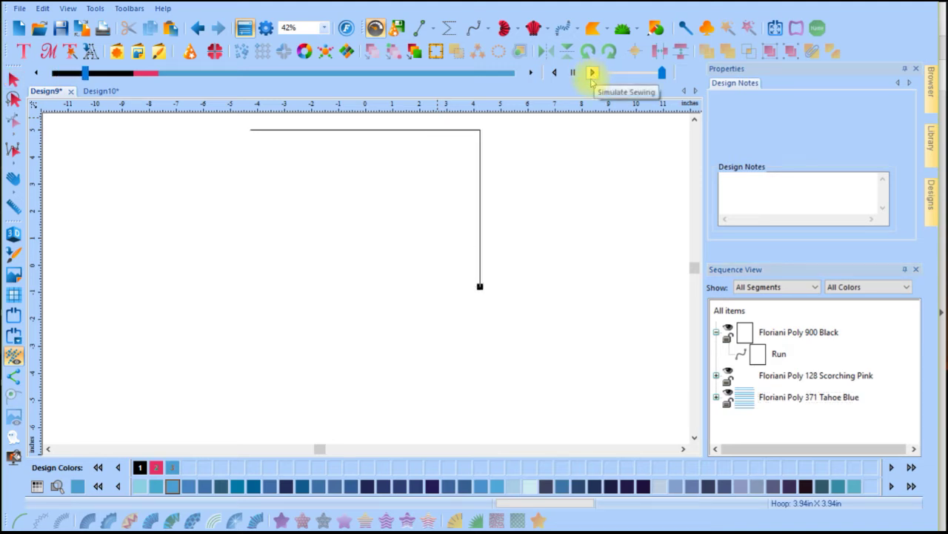
pyautogui.moveTo(659, 74)
pyautogui.mouseDown()
pyautogui.moveTo(614, 77)
pyautogui.moveTo(665, 76)
pyautogui.mouseUp()
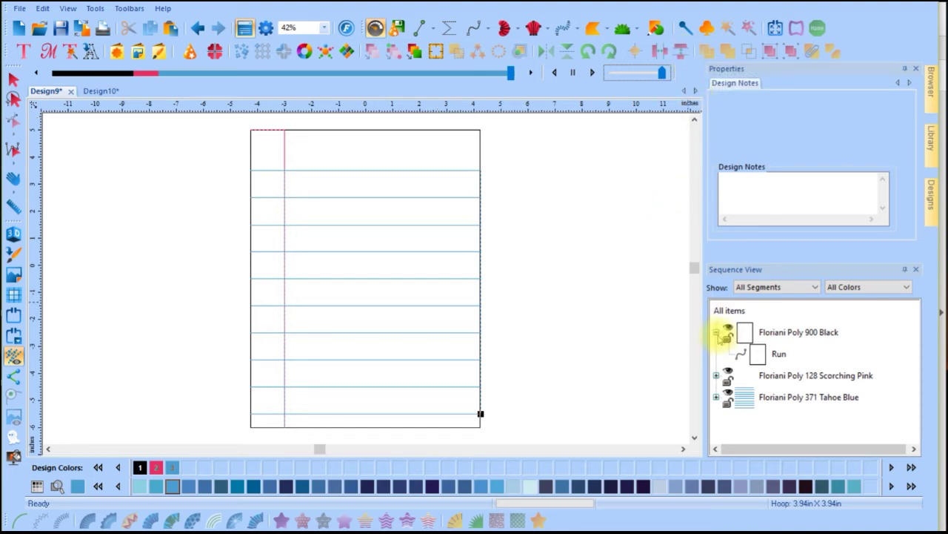
# Collapse the Black group and run Optimize Entry Exit on the Tahoe Blue horizontal lines
pyautogui.click(717, 332)
pyautogui.click(783, 376)
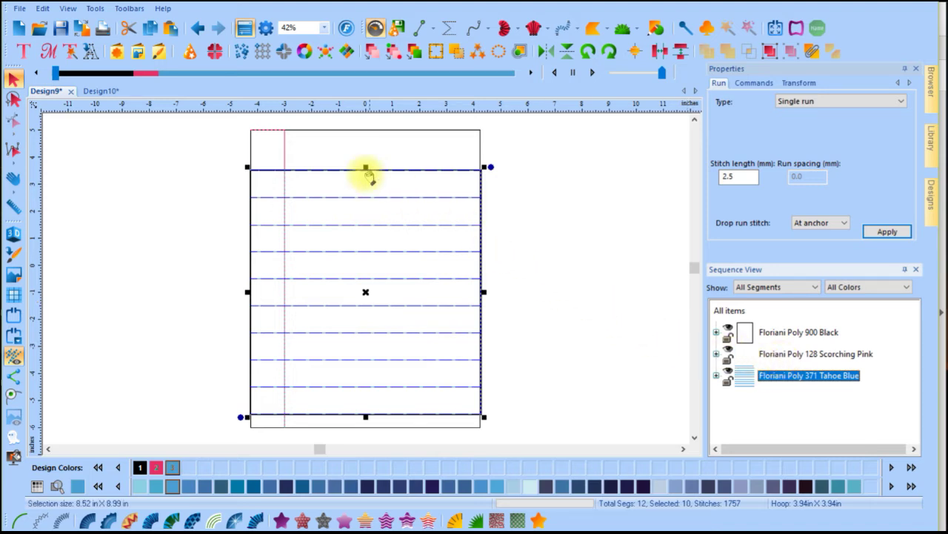
pyautogui.click(392, 55)
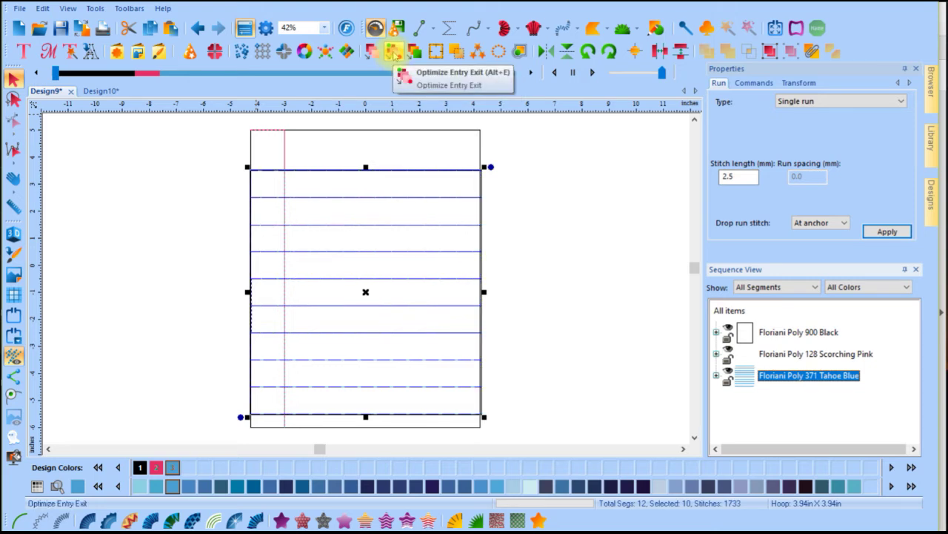
# Simulate the sewing again and scrub from the start of the Tahoe Blue stitches to the end to examine the stitching path
pyautogui.click(593, 72)
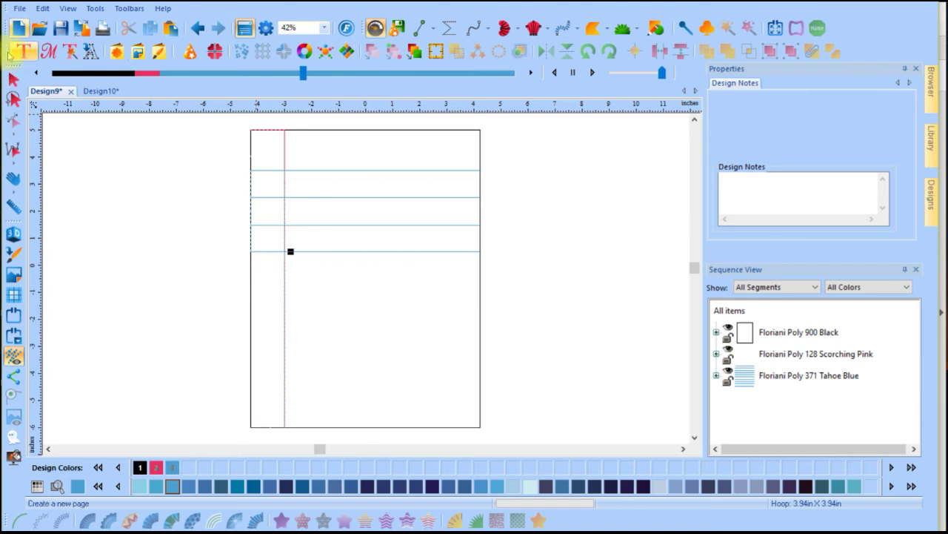
pyautogui.click(152, 70)
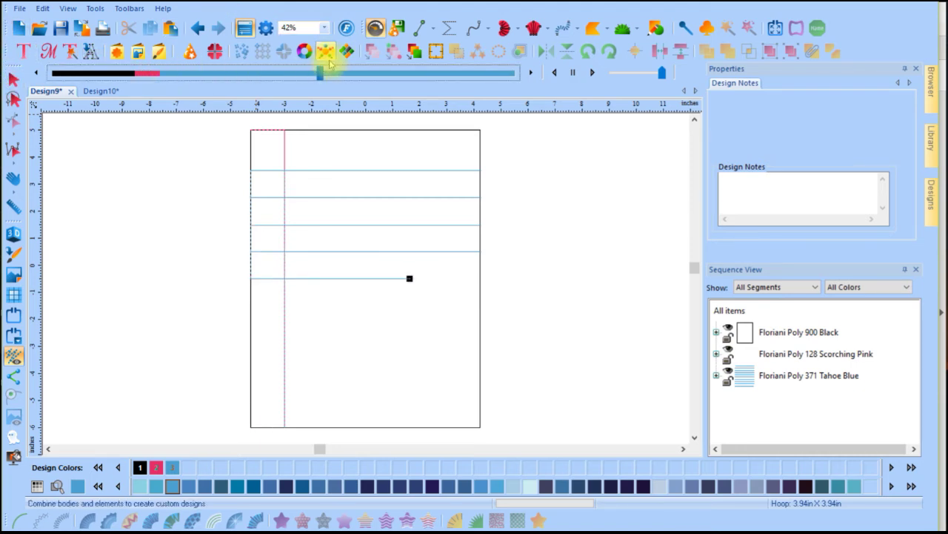
pyautogui.moveTo(319, 73); pyautogui.dragTo(163, 81)
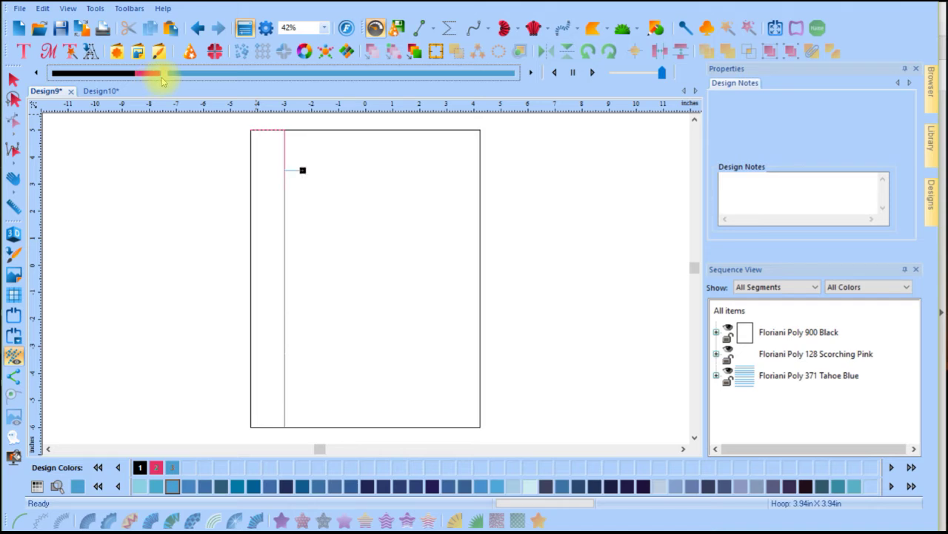
pyautogui.moveTo(163, 82); pyautogui.dragTo(166, 80)
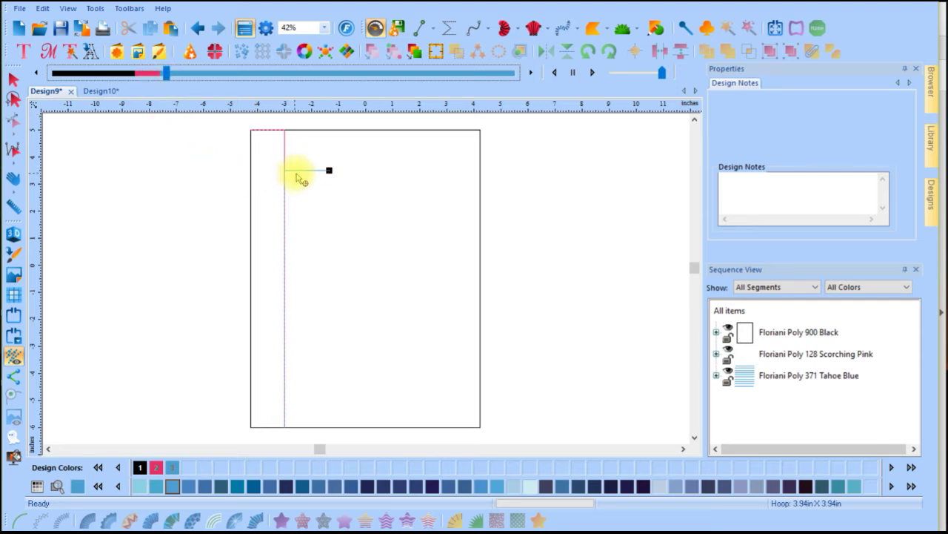
pyautogui.click(198, 28)
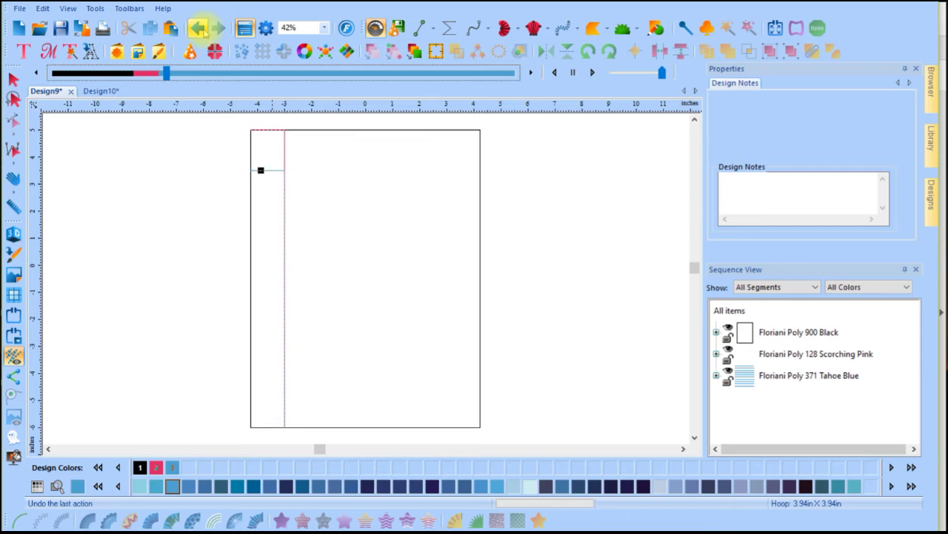
pyautogui.moveTo(160, 72)
pyautogui.mouseDown()
pyautogui.moveTo(149, 72)
pyautogui.moveTo(160, 78)
pyautogui.mouseUp()
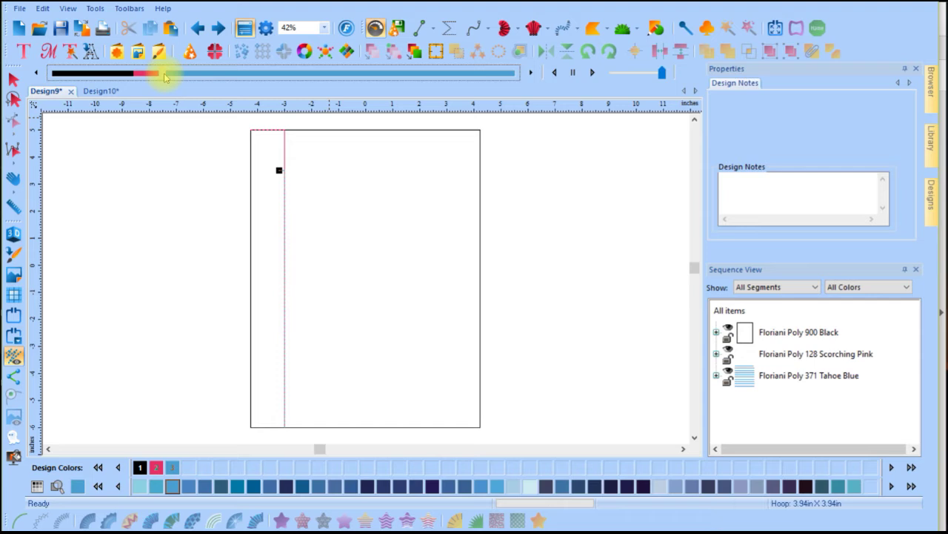
pyautogui.moveTo(165, 76)
pyautogui.mouseDown()
pyautogui.moveTo(248, 77)
pyautogui.moveTo(162, 77)
pyautogui.moveTo(222, 70)
pyautogui.mouseUp()
pyautogui.click(218, 27)
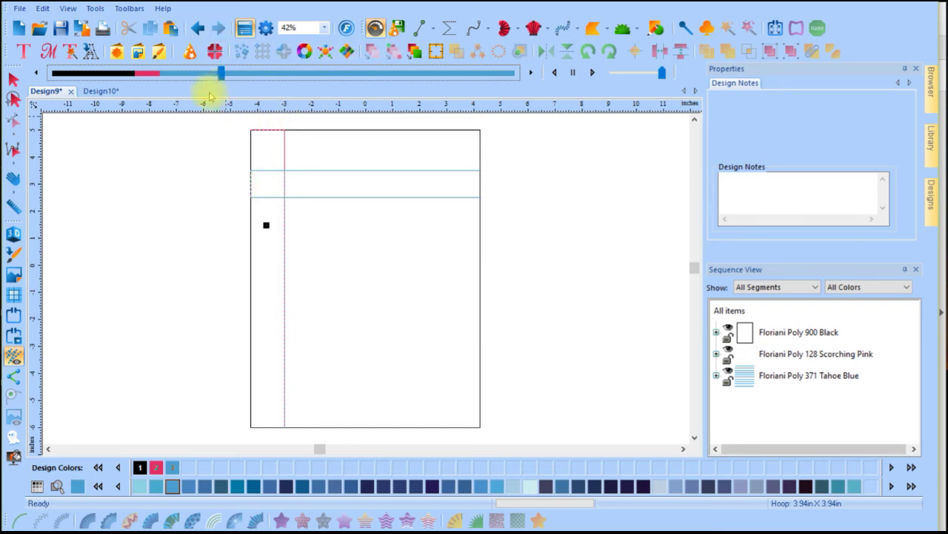
pyautogui.moveTo(218, 73); pyautogui.dragTo(299, 72)
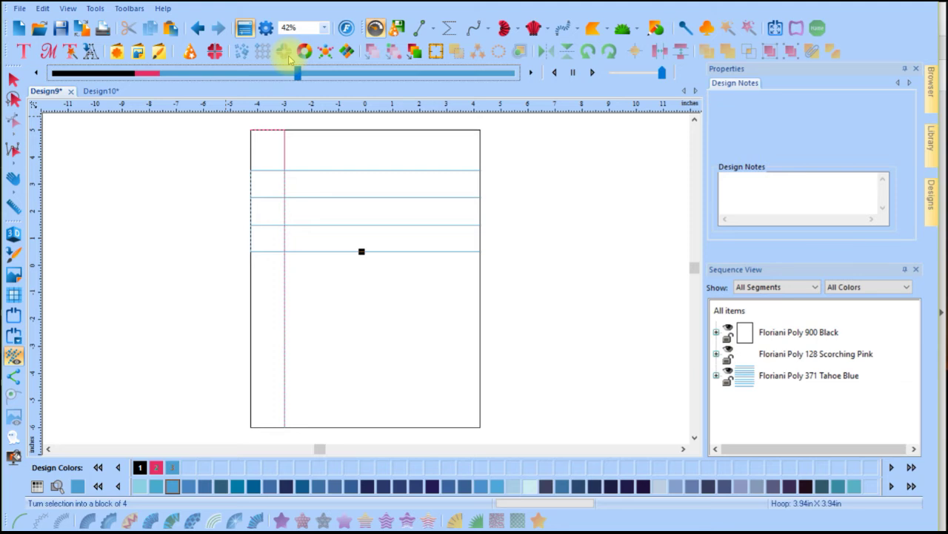
pyautogui.moveTo(297, 72)
pyautogui.mouseDown()
pyautogui.moveTo(244, 74)
pyautogui.moveTo(518, 71)
pyautogui.mouseUp()
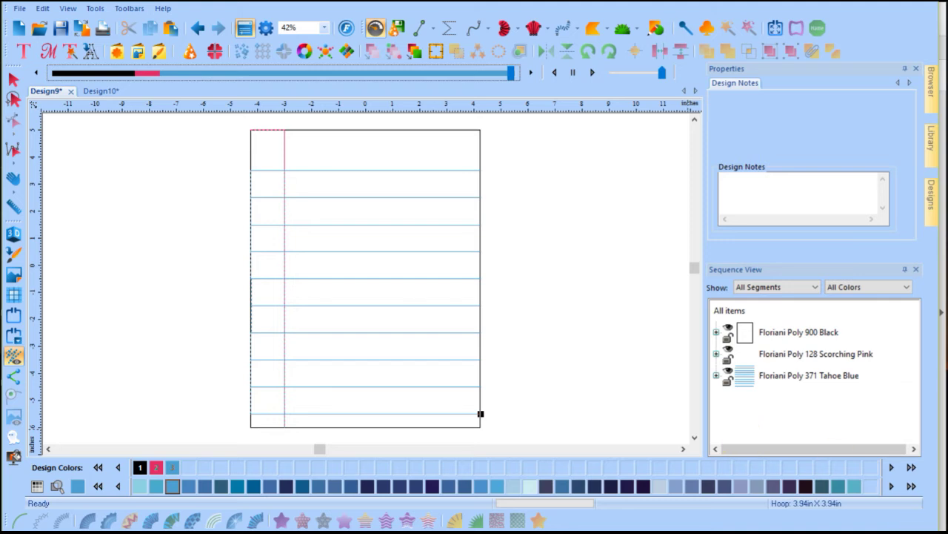
# Add the DC 29_M.waf monkey design from the September 2016 library folder to the middle of the notebook page
pyautogui.click(932, 138)
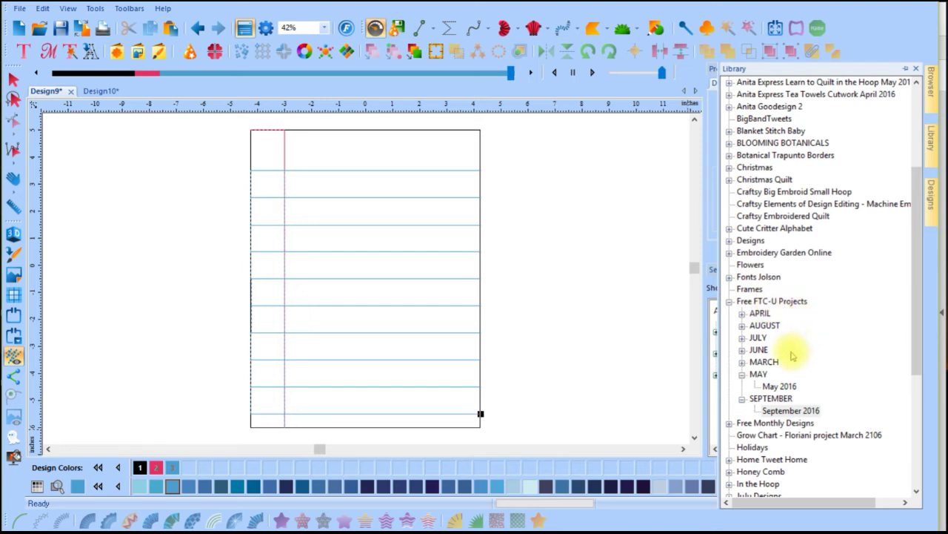
pyautogui.click(767, 401)
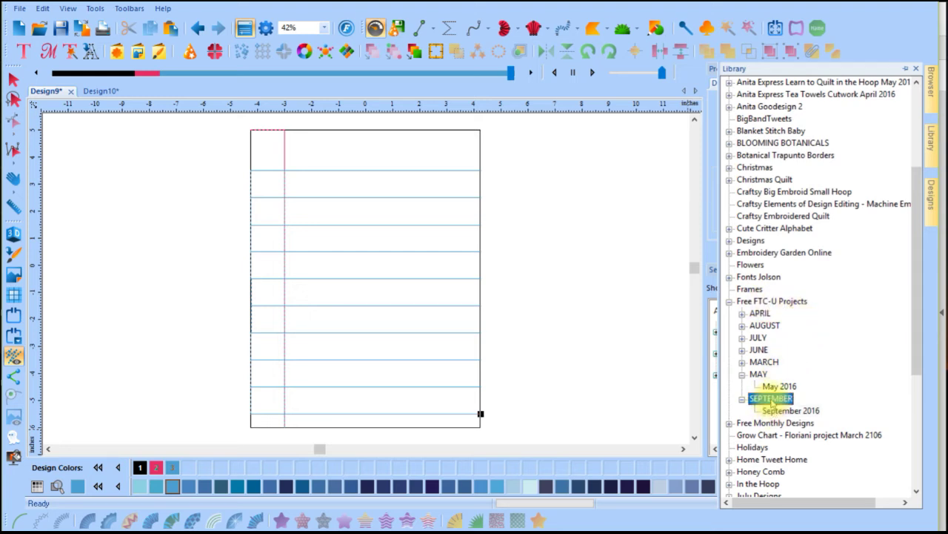
pyautogui.click(797, 409)
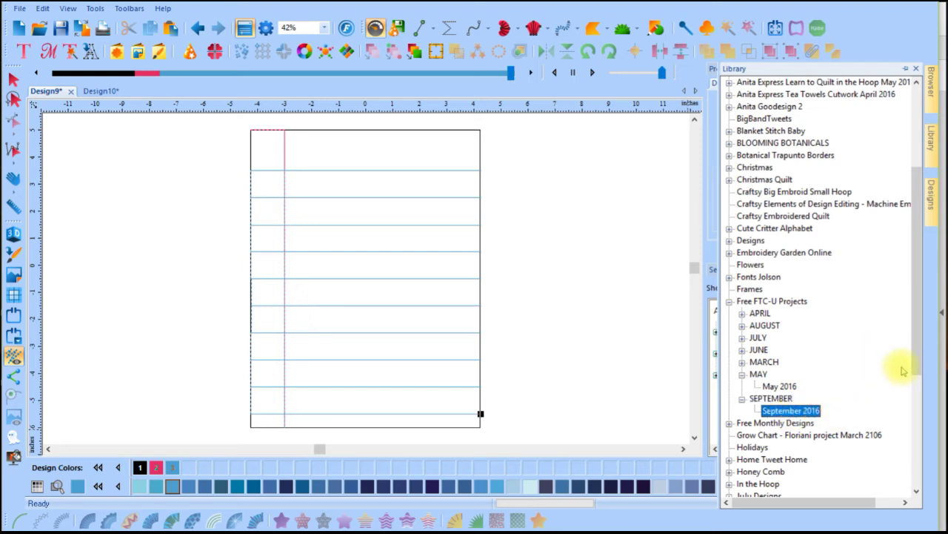
pyautogui.click(932, 203)
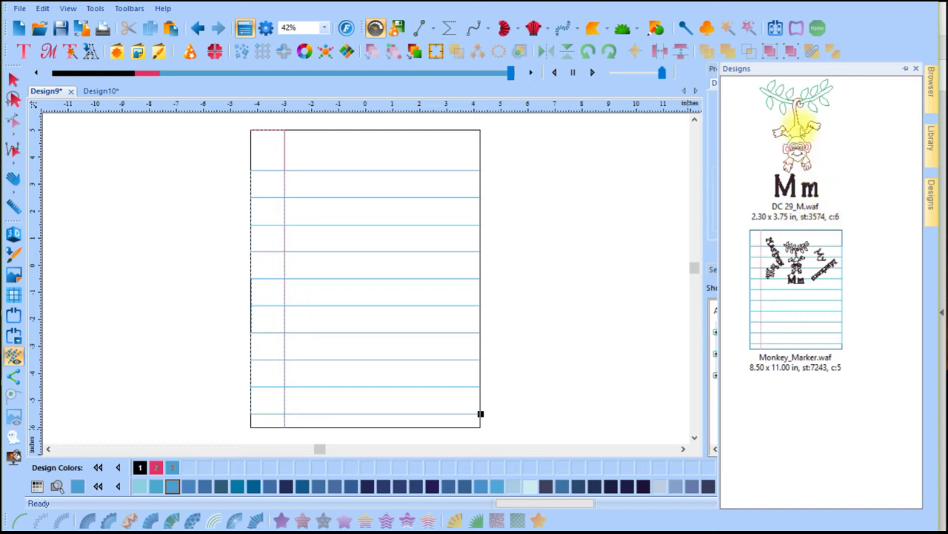
pyautogui.moveTo(806, 148); pyautogui.dragTo(360, 259)
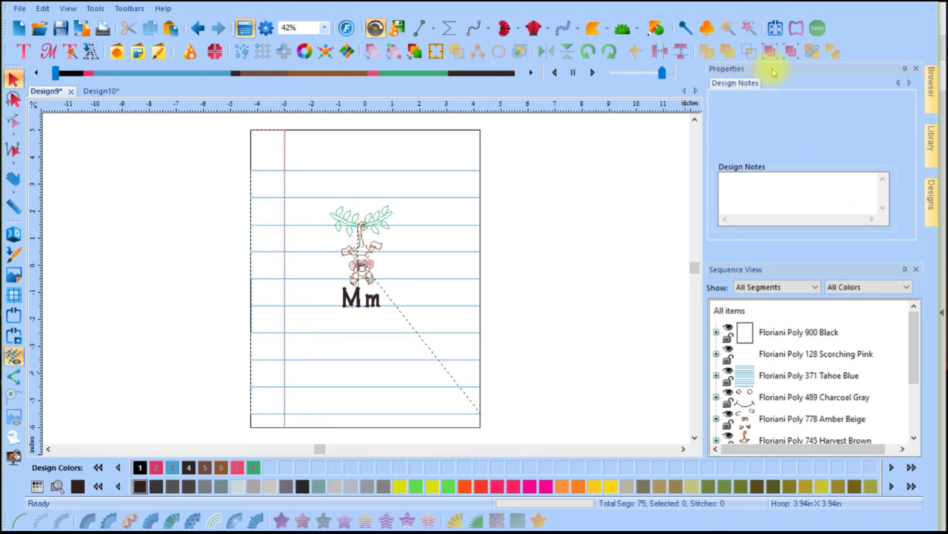
# Hide the object properties so that the sequence list gets the full height
pyautogui.click(243, 29)
pyautogui.click(244, 29)
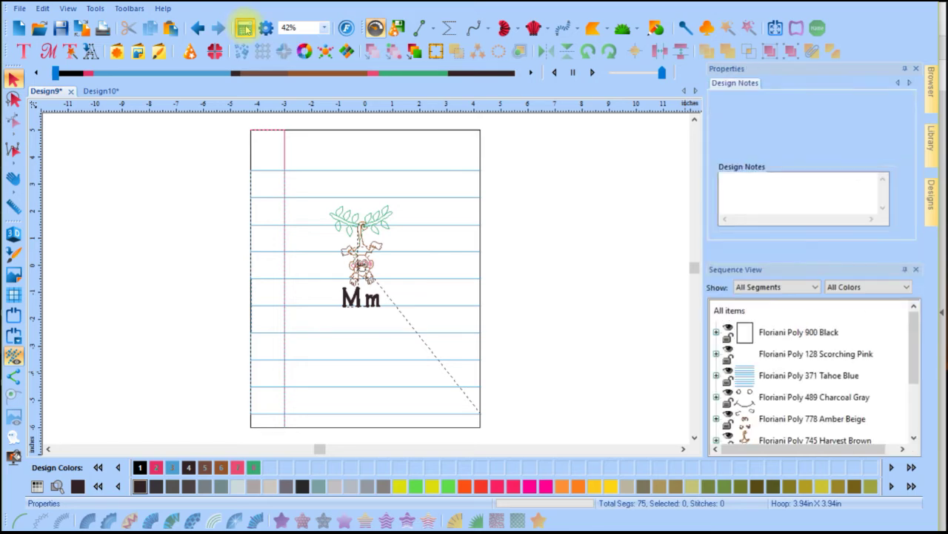
pyautogui.click(244, 30)
pyautogui.click(245, 30)
pyautogui.click(244, 29)
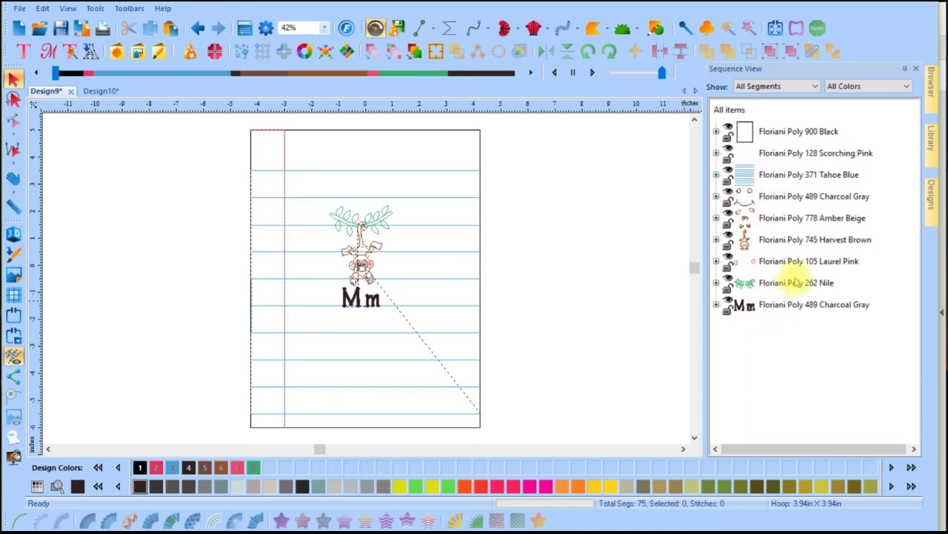
# Reorder the sequence so the Nile leaves follow Tahoe Blue and the Harvest Brown monkey outline follows Nile
pyautogui.moveTo(789, 287); pyautogui.dragTo(761, 178)
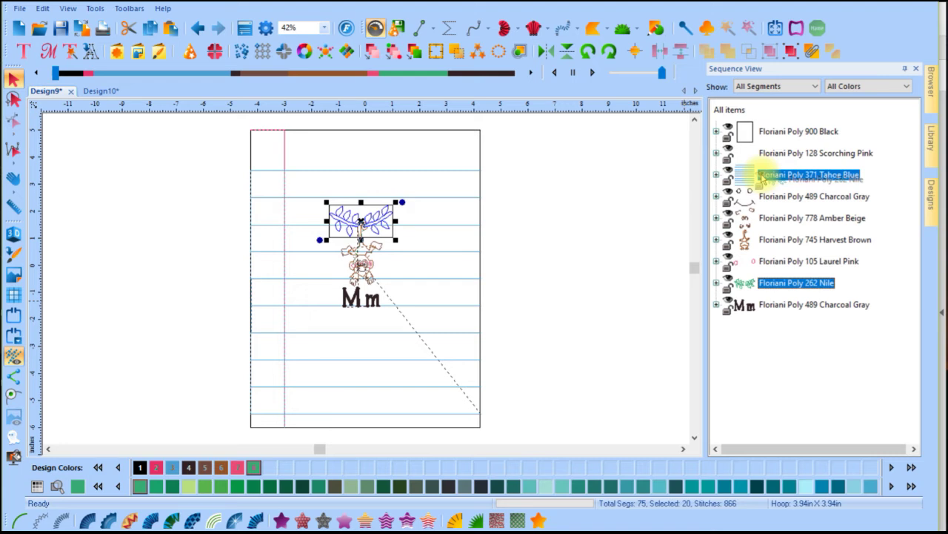
pyautogui.moveTo(762, 179); pyautogui.dragTo(763, 181)
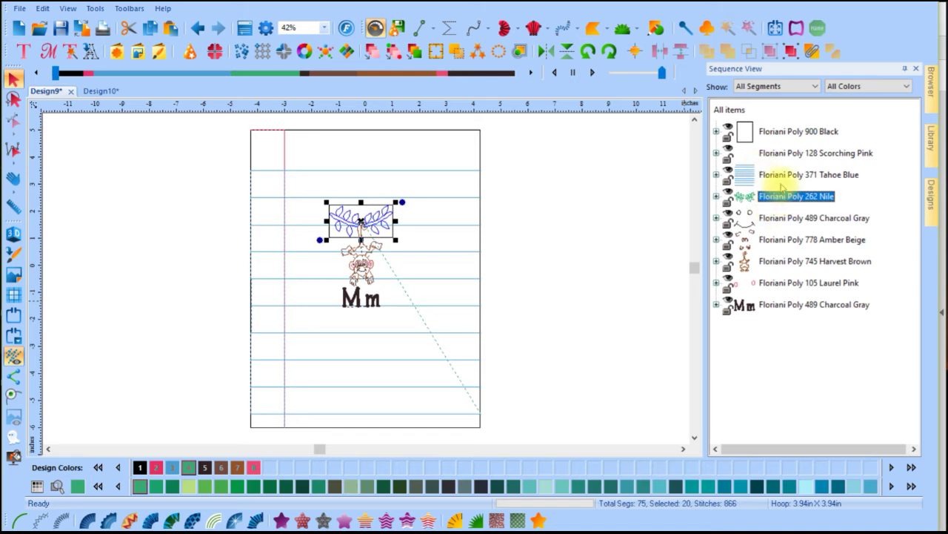
pyautogui.click(797, 264)
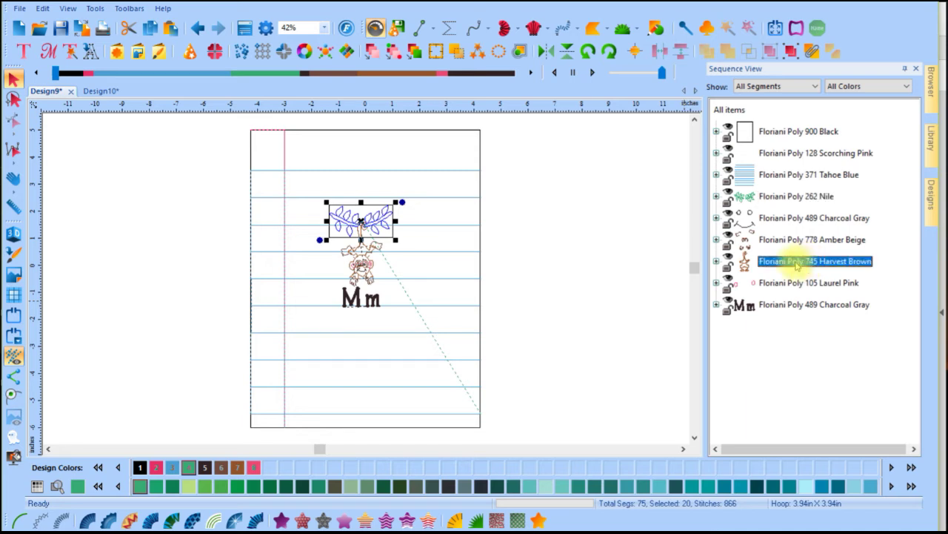
pyautogui.moveTo(797, 265); pyautogui.dragTo(767, 199)
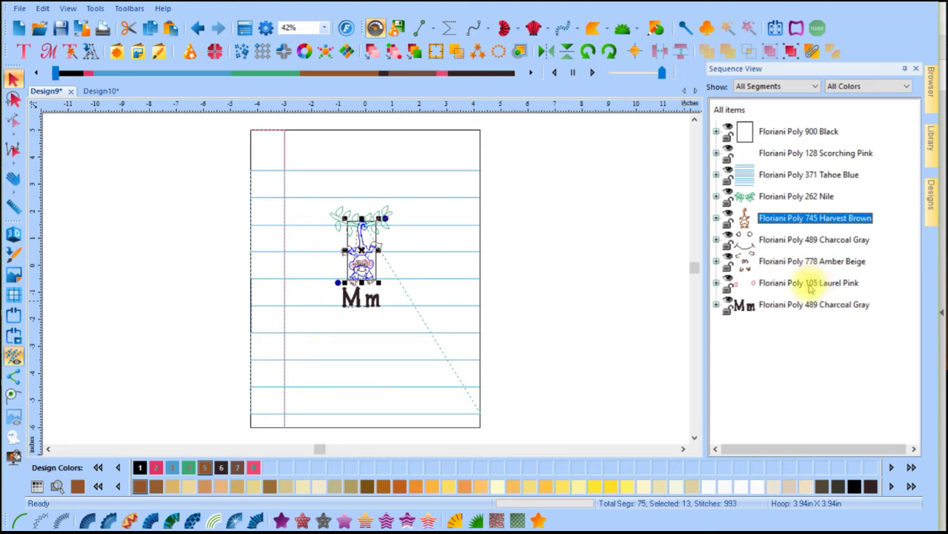
# Move the Amber Beige group directly after Harvest Brown in the sequence
pyautogui.click(812, 263)
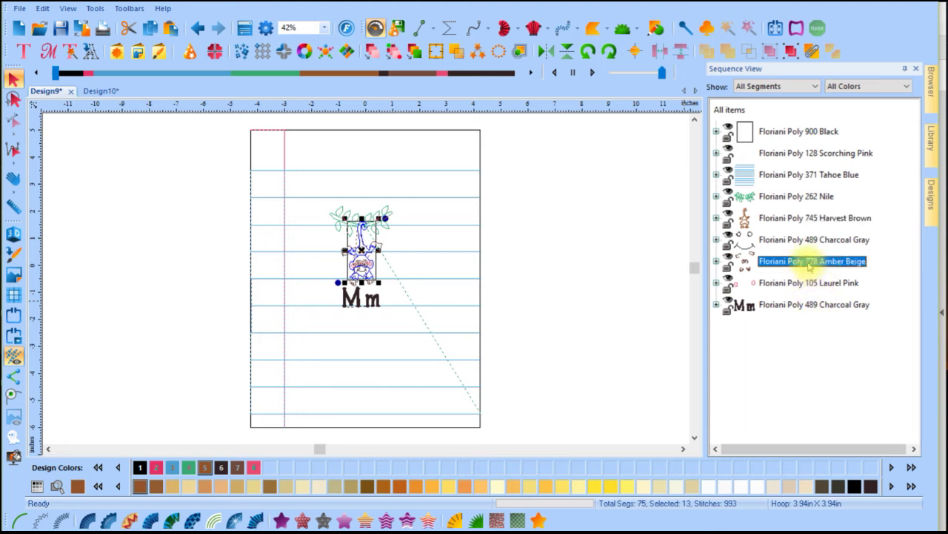
pyautogui.keyDown('ctrl'); pyautogui.click(785, 218); pyautogui.keyUp('ctrl')
pyautogui.moveTo(785, 218); pyautogui.dragTo(784, 219)
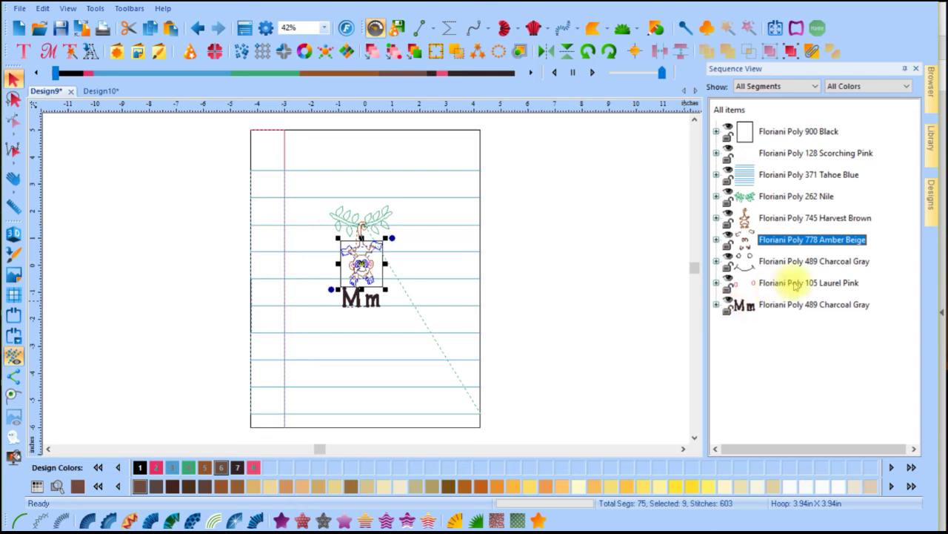
# Recolor all the monkey design's color groups, from the Nile leaves through Laurel Pink, to Floriani Poly 900 Black
pyautogui.click(790, 288)
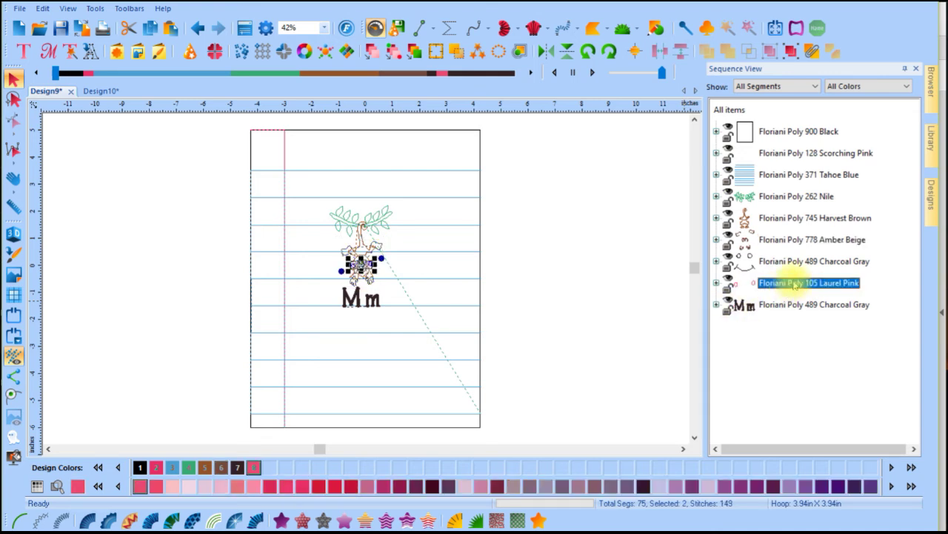
pyautogui.keyDown('shift'); pyautogui.click(780, 198); pyautogui.keyUp('shift')
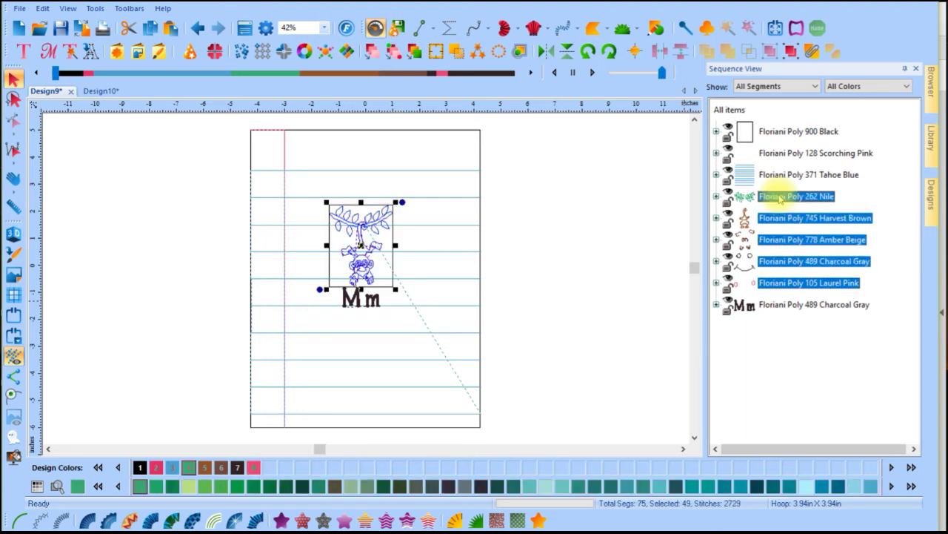
pyautogui.click(785, 382)
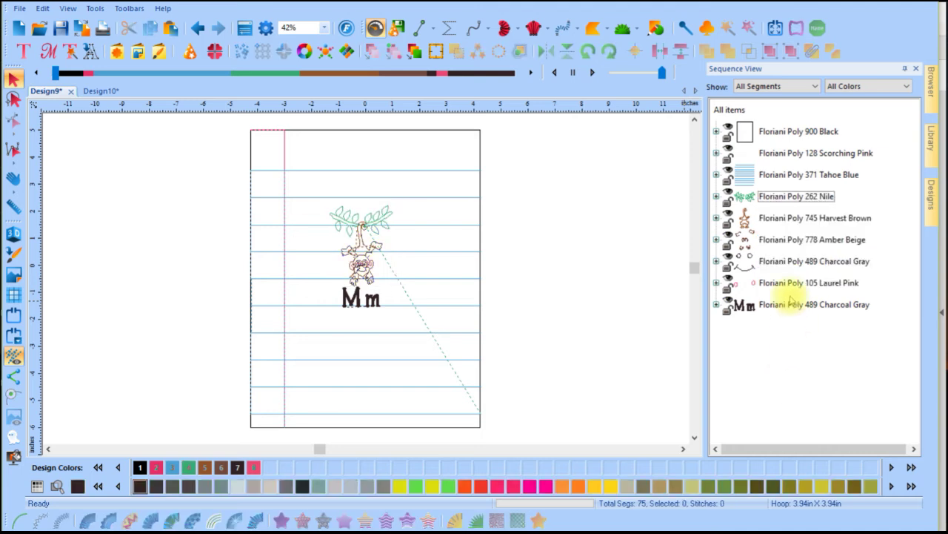
pyautogui.click(787, 199)
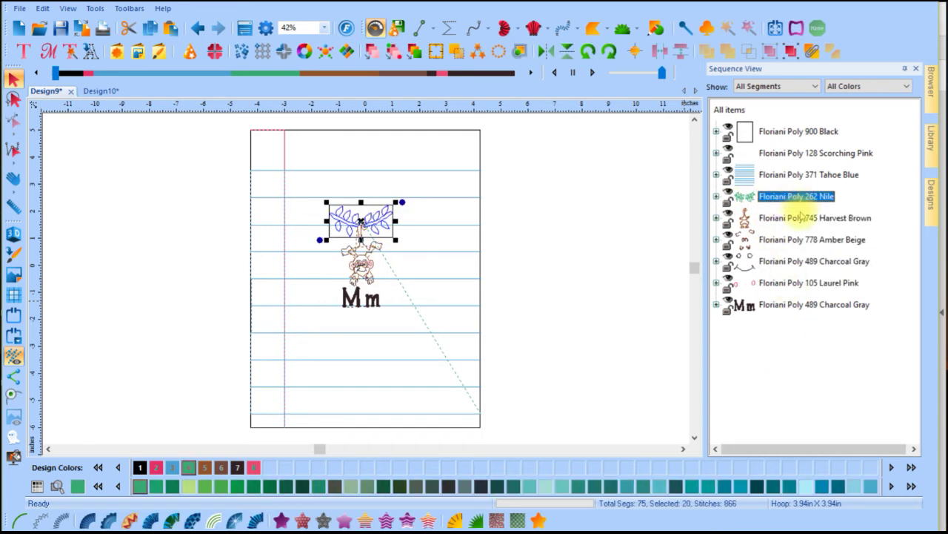
pyautogui.keyDown('shift'); pyautogui.click(802, 282); pyautogui.keyUp('shift')
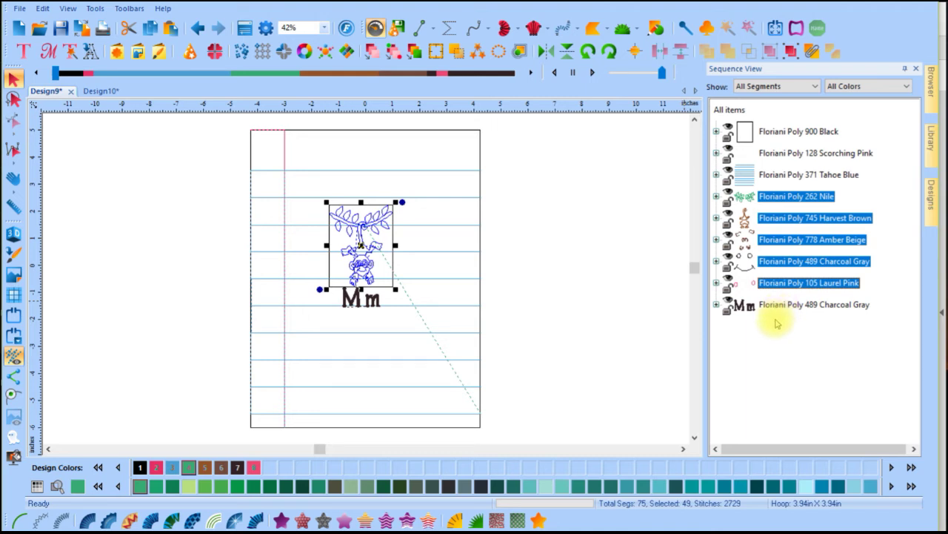
pyautogui.click(138, 466)
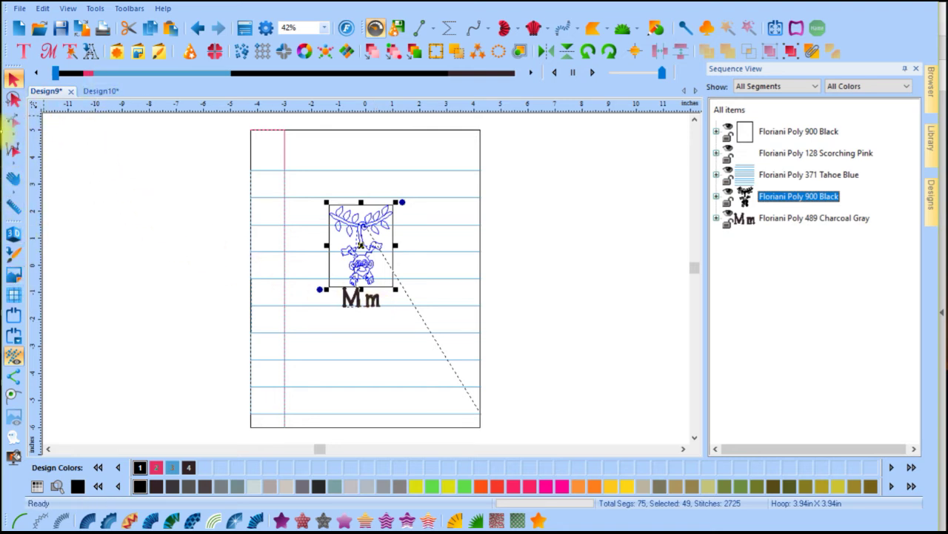
# Resequence the black monkey segments and optimize their entry and exit points to shorten the jumps
pyautogui.click(14, 180)
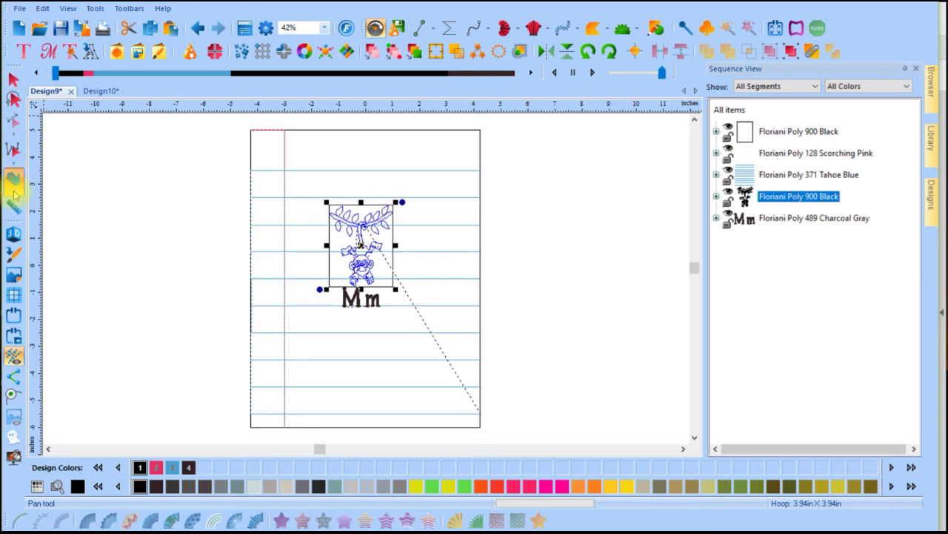
pyautogui.click(17, 184)
pyautogui.click(34, 178)
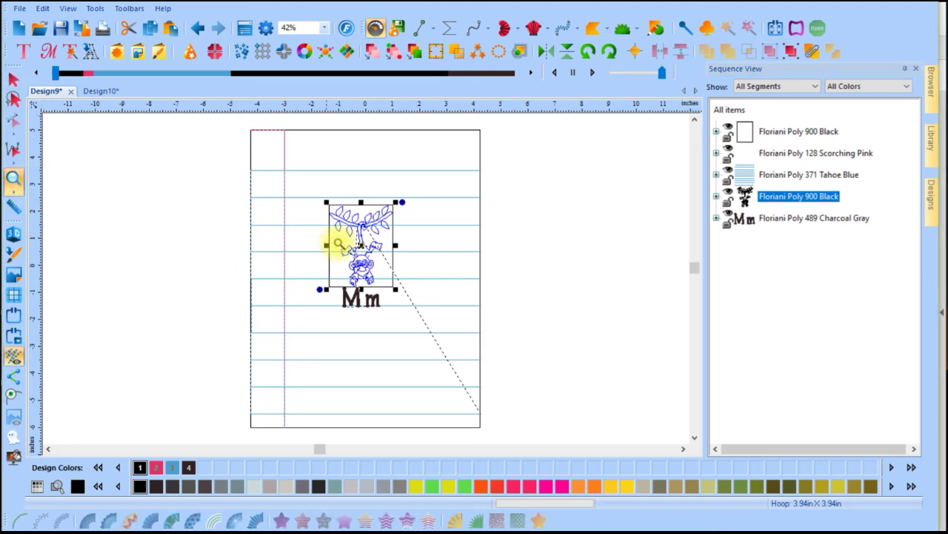
pyautogui.moveTo(300, 188); pyautogui.dragTo(460, 268)
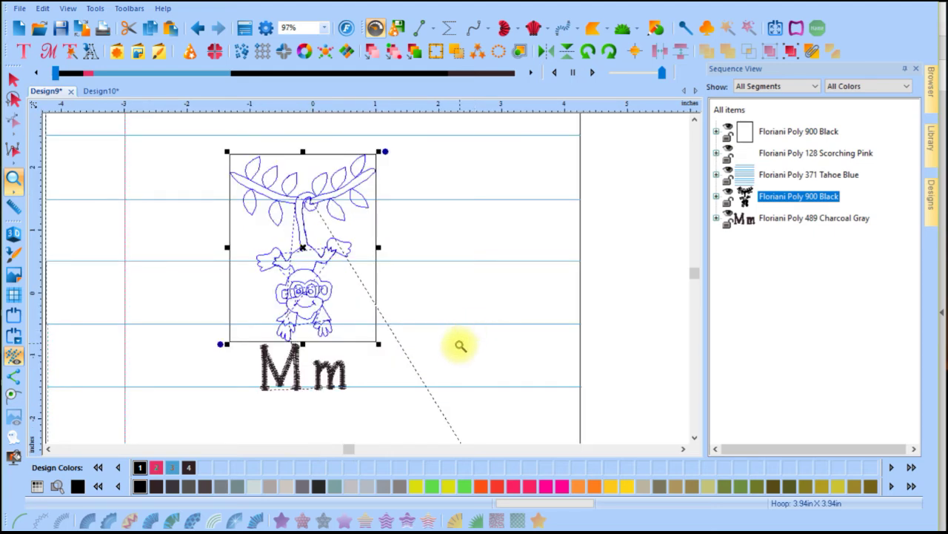
pyautogui.moveTo(213, 232); pyautogui.dragTo(398, 338)
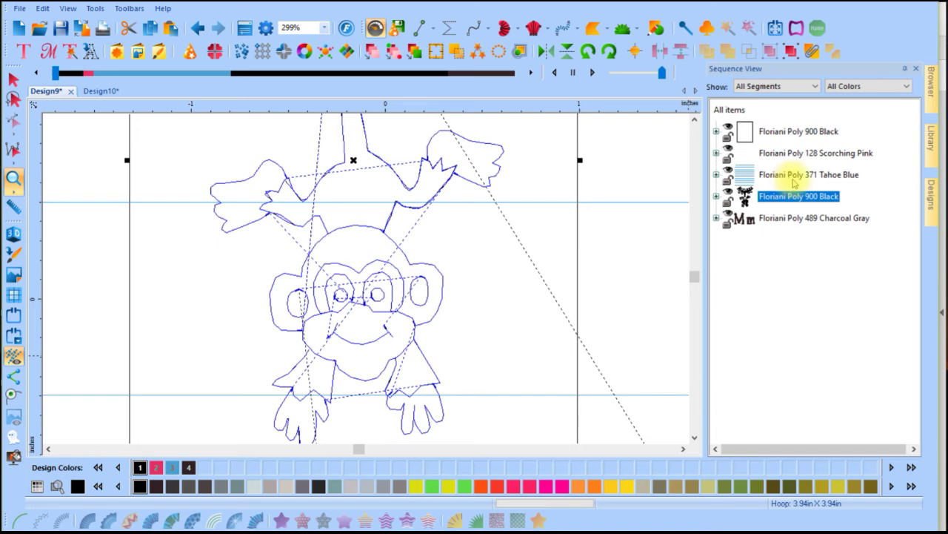
pyautogui.click(373, 52)
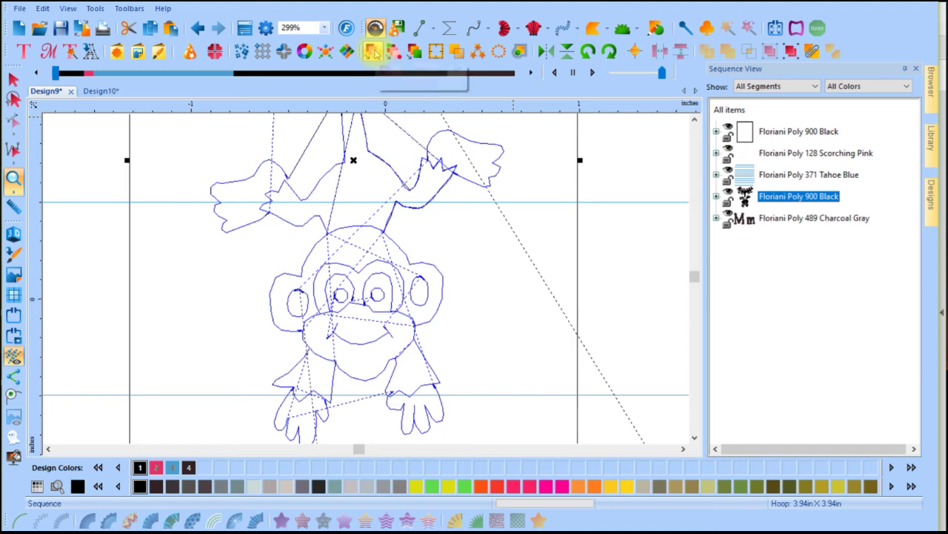
pyautogui.click(197, 28)
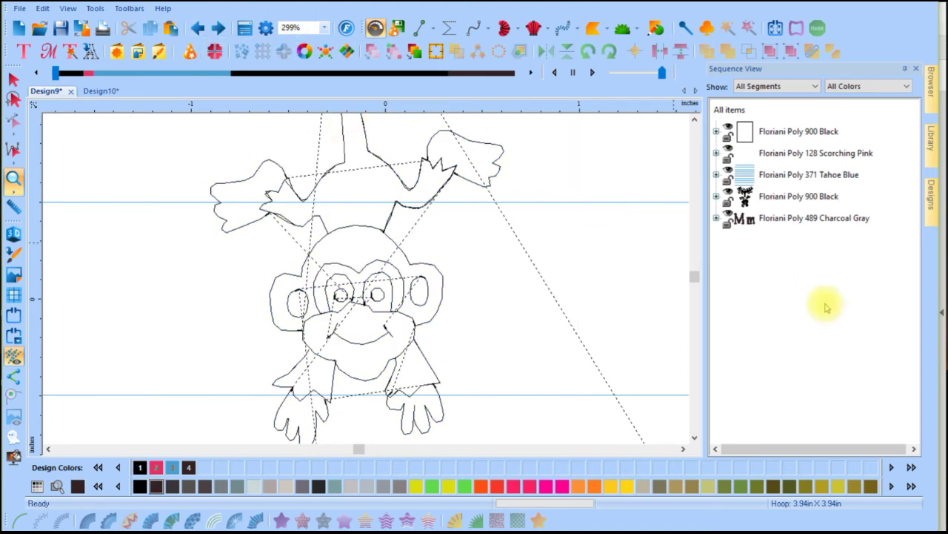
pyautogui.click(780, 197)
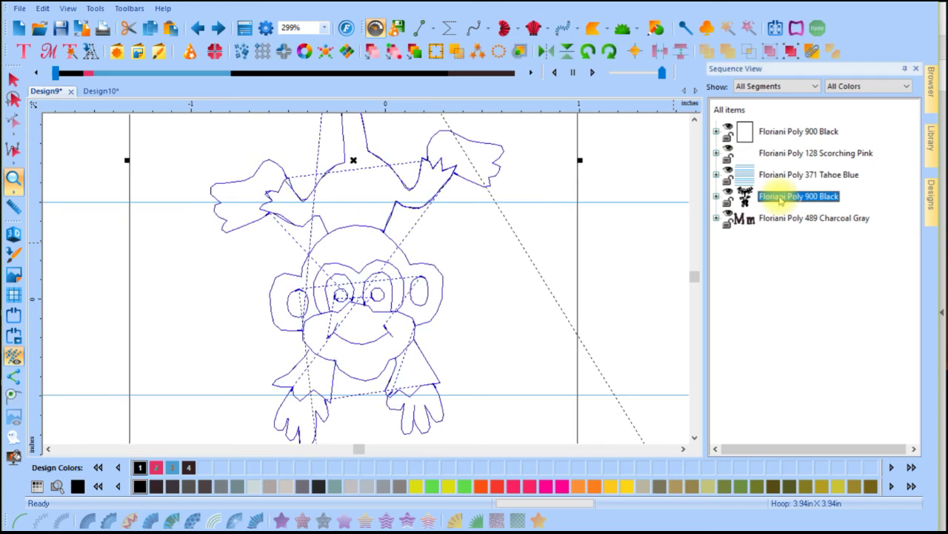
pyautogui.click(376, 56)
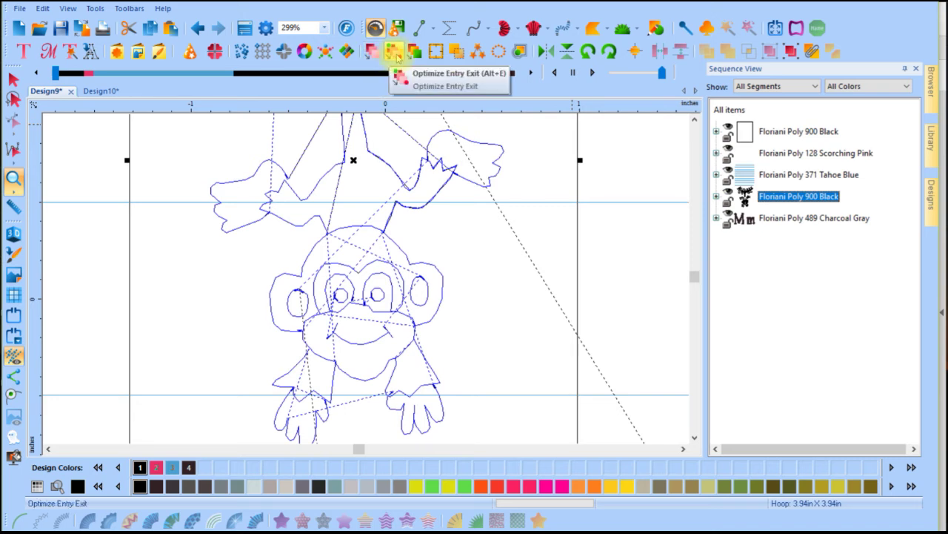
pyautogui.click(396, 55)
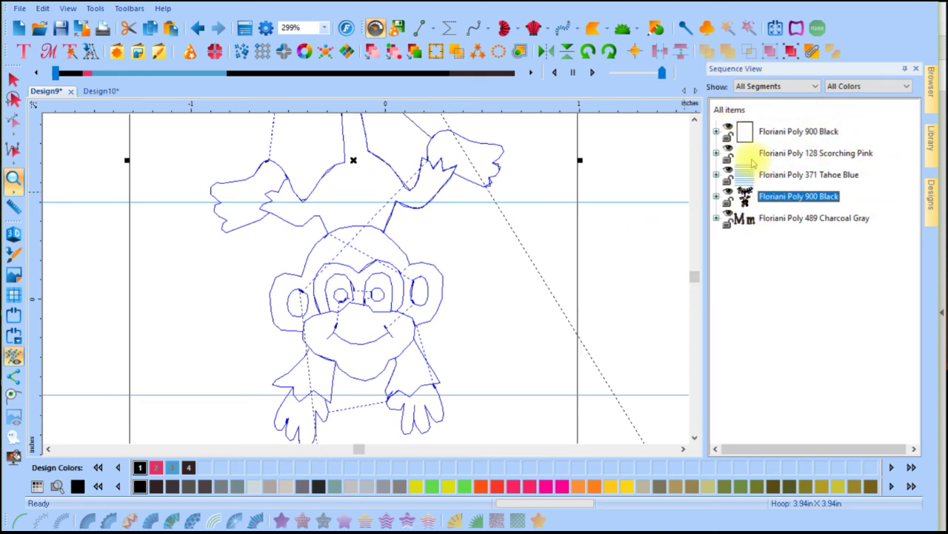
# Set the black monkey design's run stitch length to 2.0 mm
pyautogui.click(244, 30)
pyautogui.click(732, 177)
pyautogui.write('2')
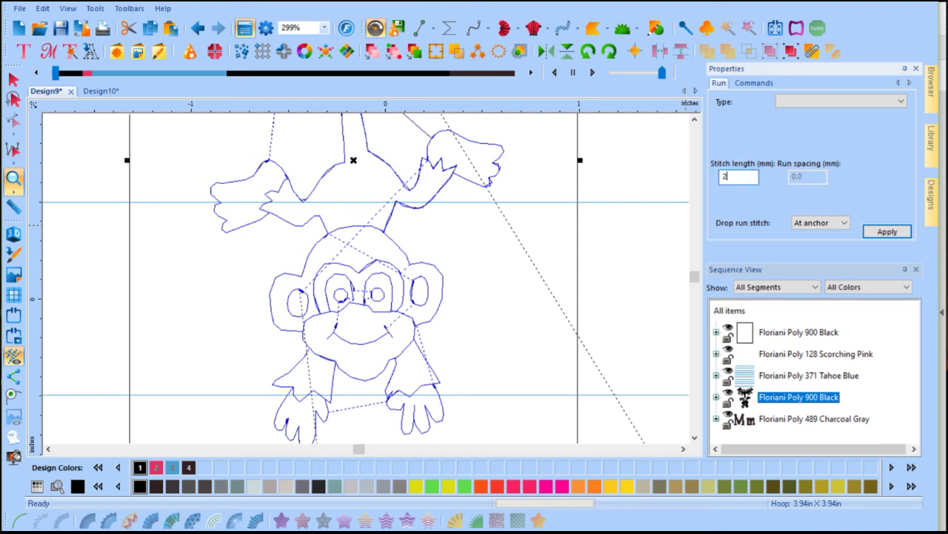
pyautogui.click(892, 230)
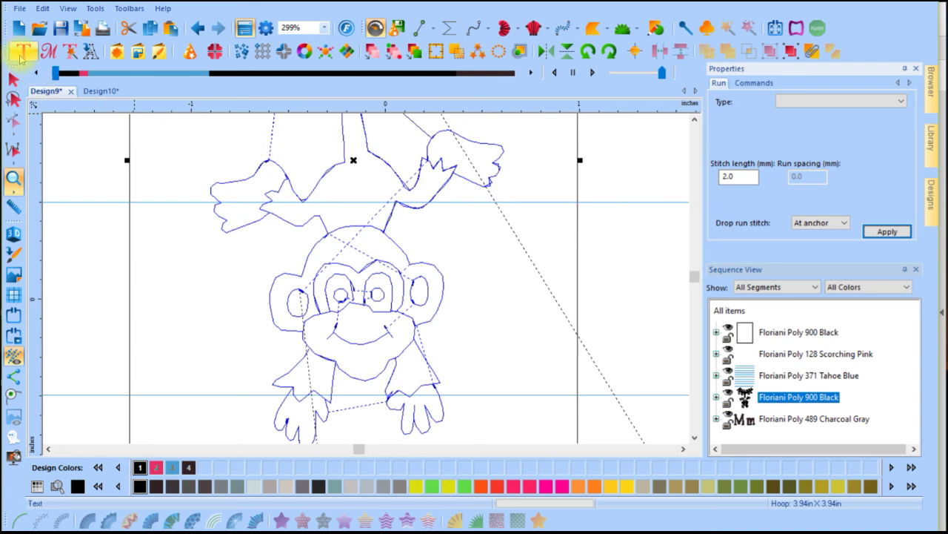
# Add the text "Markers" in the Broadcast font and place it above the monkey near the notebook page's upper edge
pyautogui.moveTo(20, 58)
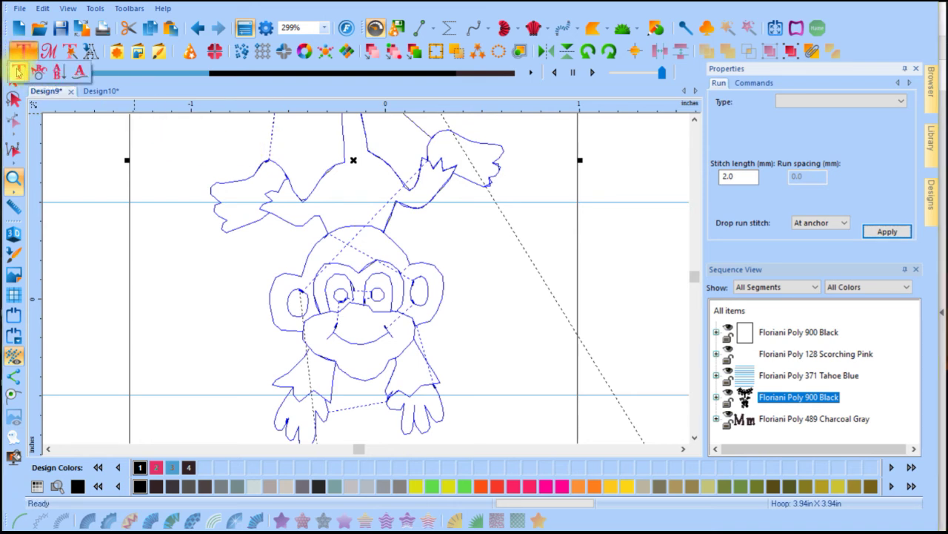
pyautogui.click(21, 58)
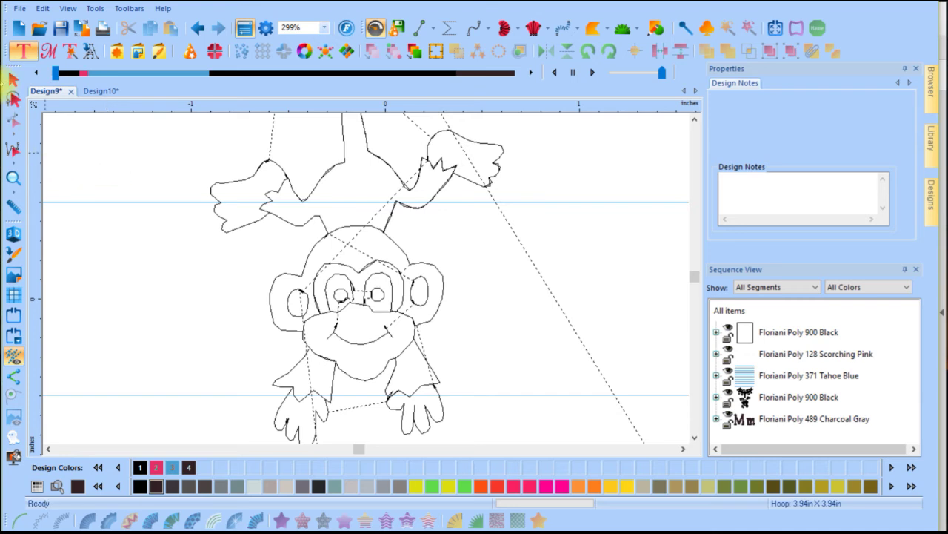
pyautogui.moveTo(22, 53)
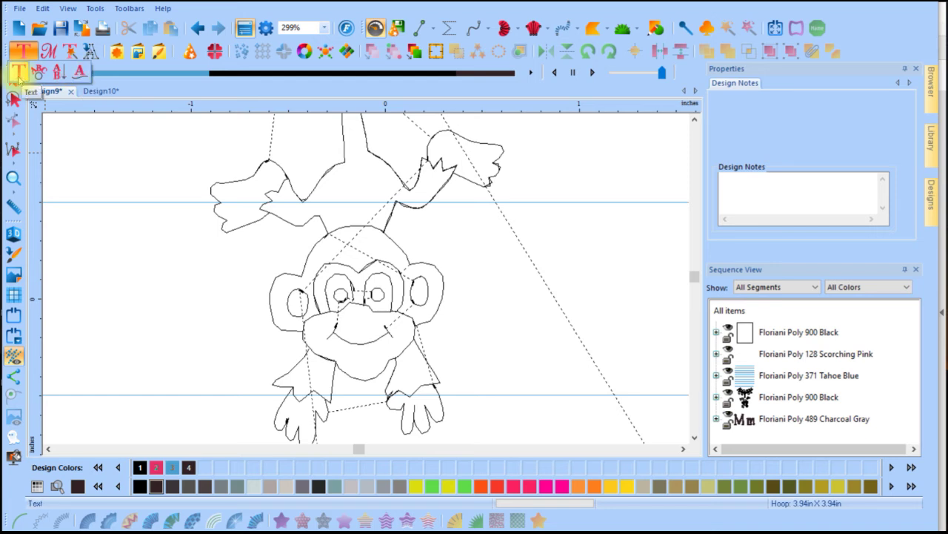
pyautogui.click(19, 73)
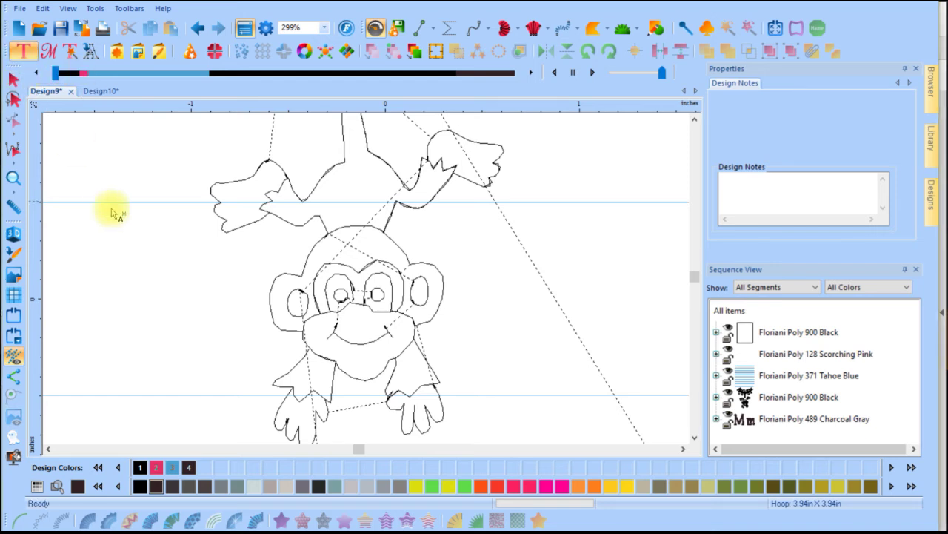
pyautogui.click(147, 189)
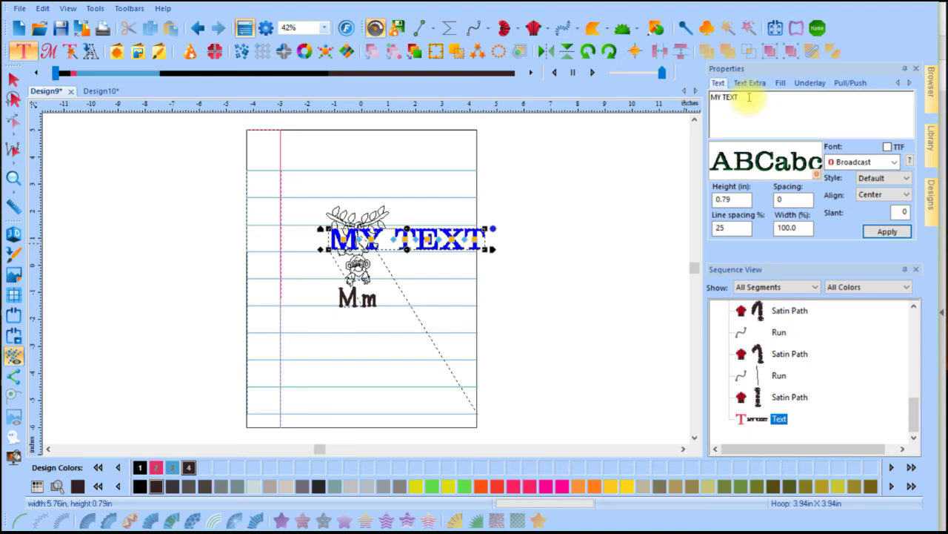
pyautogui.moveTo(749, 97); pyautogui.dragTo(704, 90)
pyautogui.write('Markers')
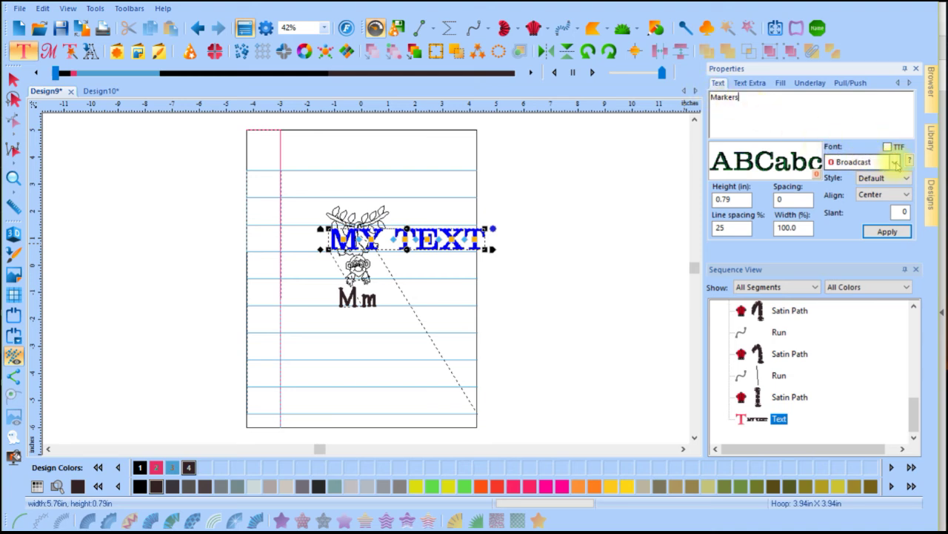
pyautogui.click(895, 163)
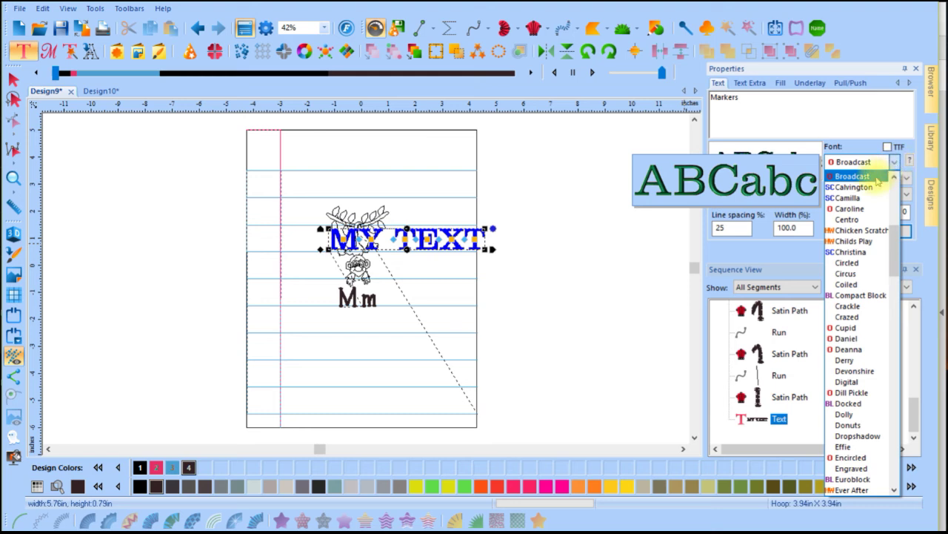
pyautogui.click(879, 177)
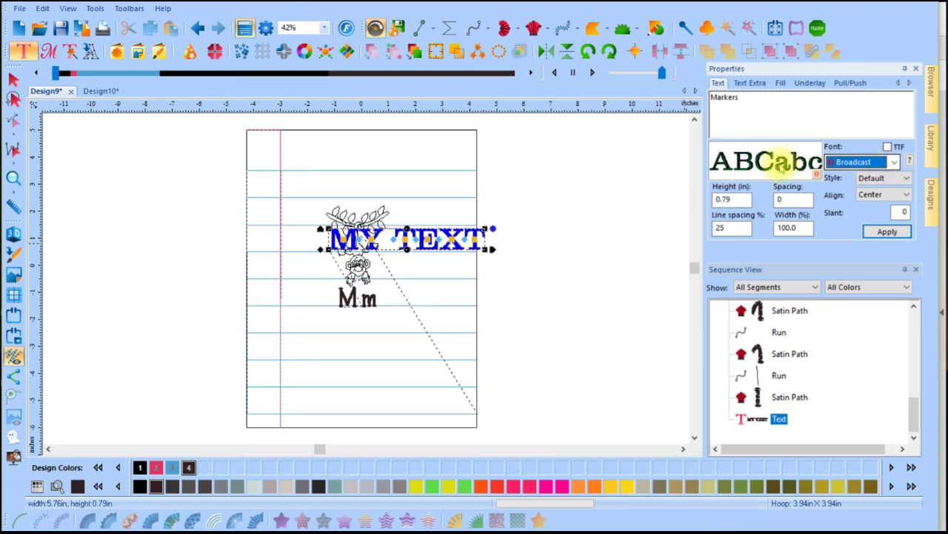
pyautogui.click(887, 233)
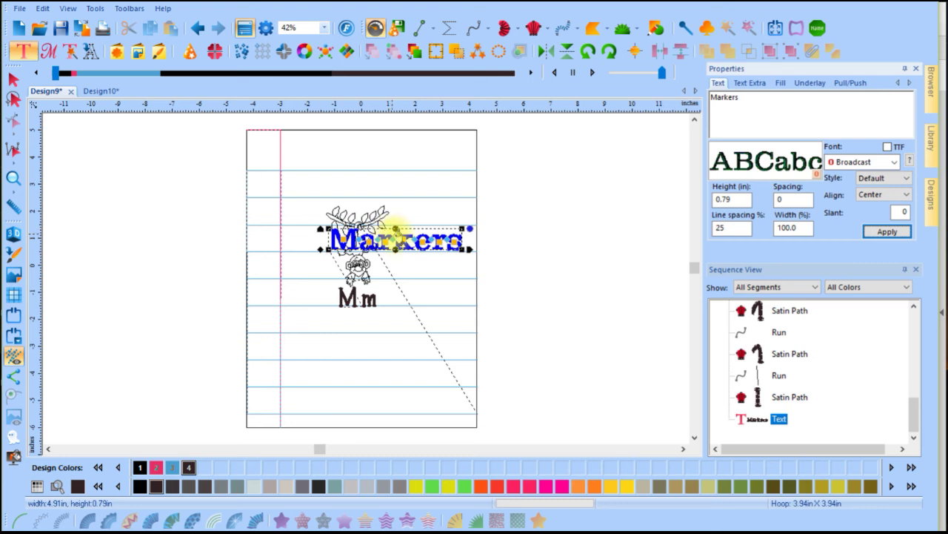
pyautogui.moveTo(397, 239); pyautogui.dragTo(378, 165)
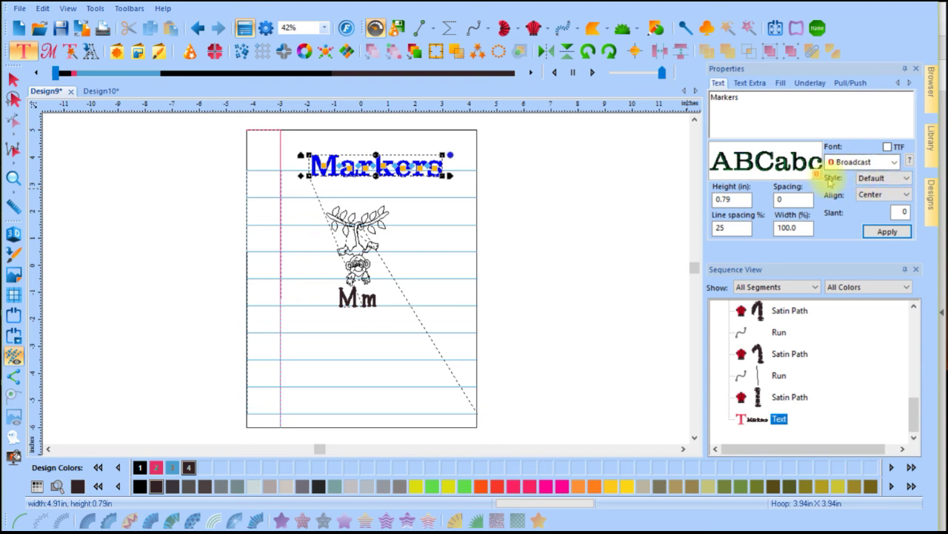
# Change the "Markers" text style to Run so that the letters are stitched as outlines
pyautogui.click(907, 180)
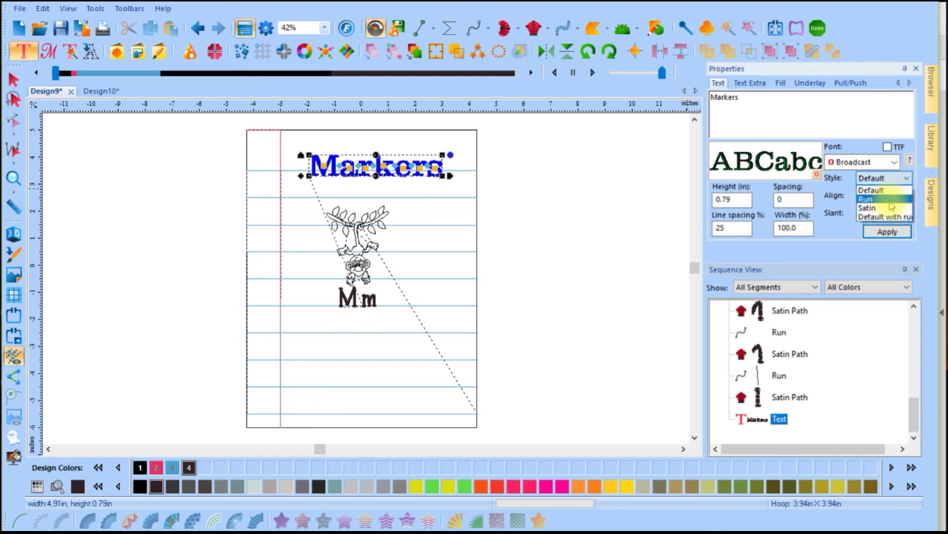
pyautogui.click(891, 200)
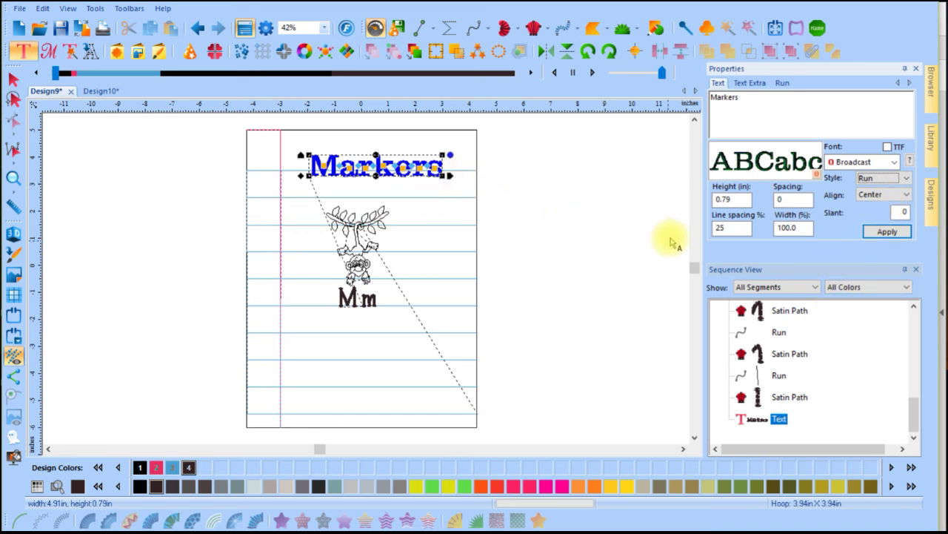
pyautogui.click(887, 233)
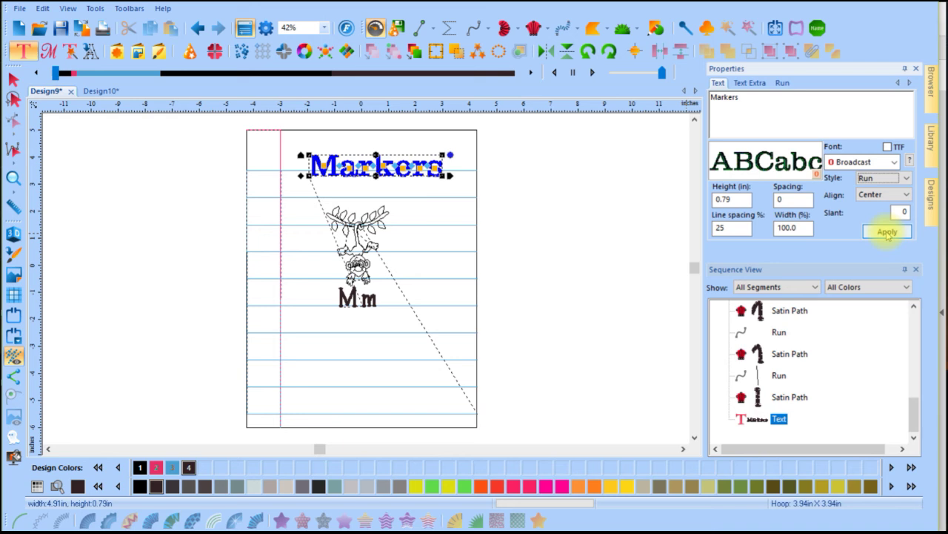
pyautogui.click(887, 233)
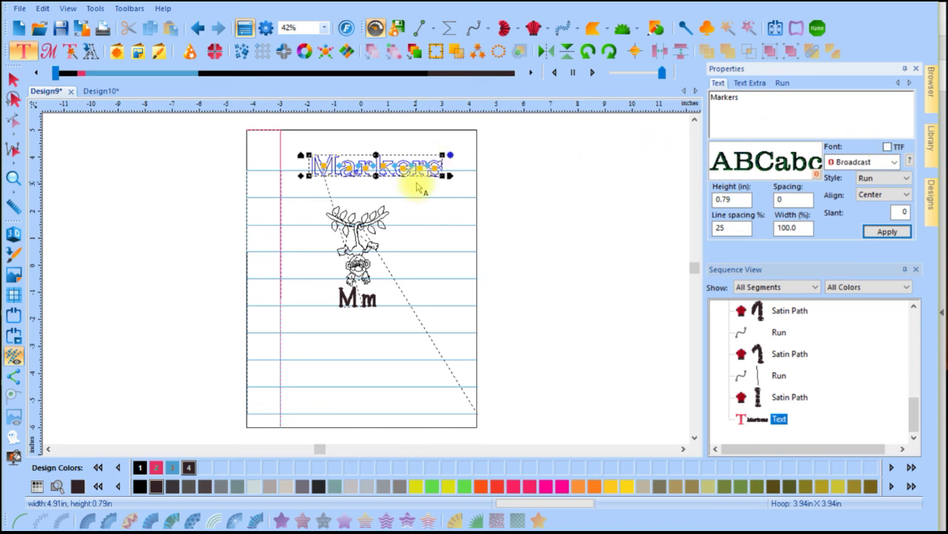
# Set the stitch length of the "Markers" run text to 2.0 mm
pyautogui.click(784, 83)
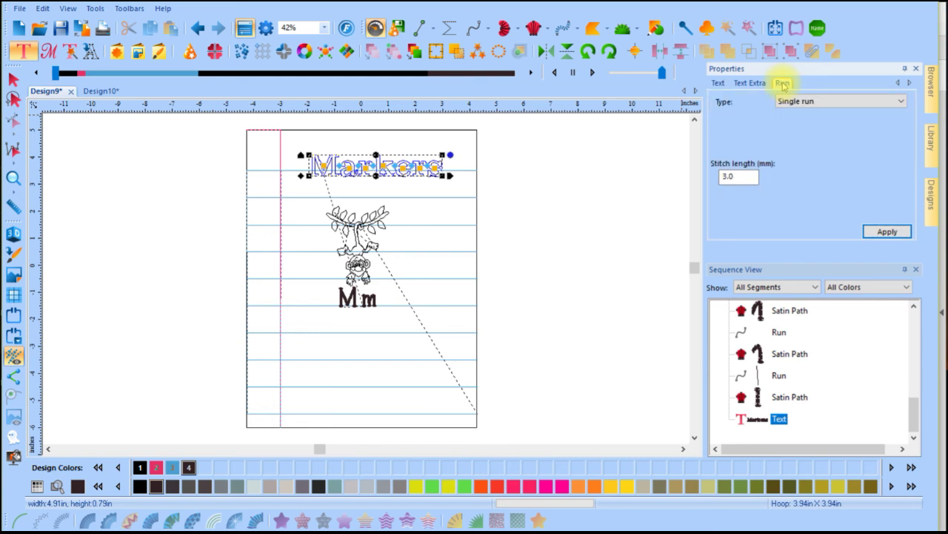
pyautogui.doubleClick(730, 177)
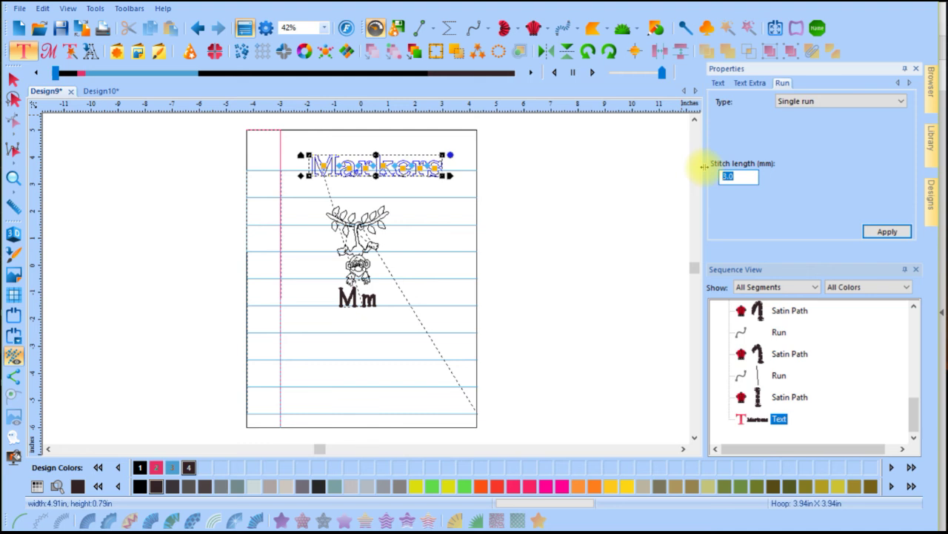
pyautogui.write('2')
pyautogui.click(893, 232)
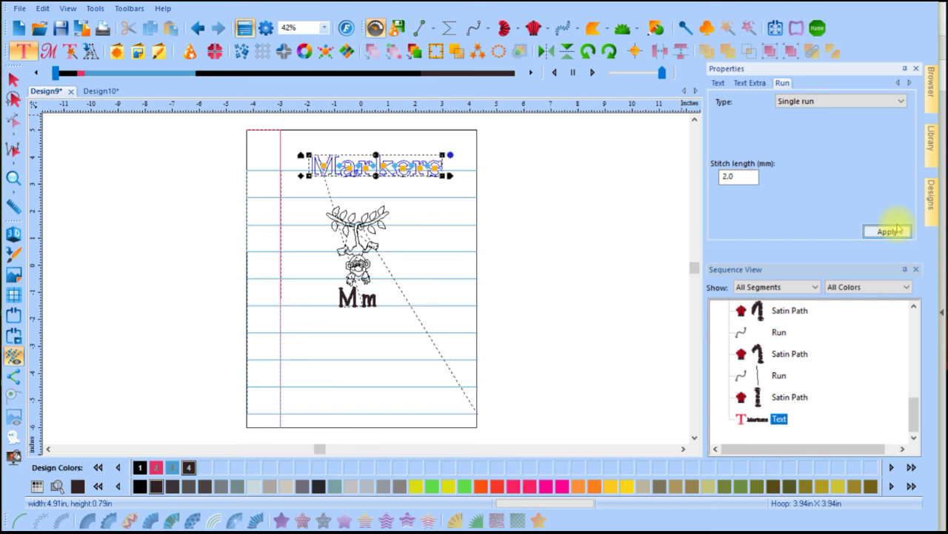
pyautogui.click(897, 230)
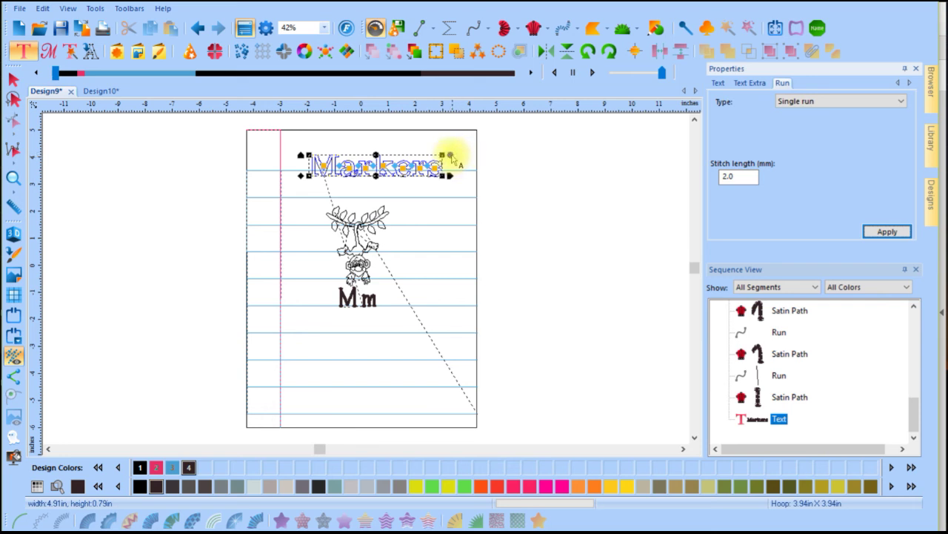
# Rotate the "Markers" text to about -12.3 degrees and move it slightly down, just above the monkey's branch
pyautogui.moveTo(450, 154); pyautogui.dragTo(451, 166)
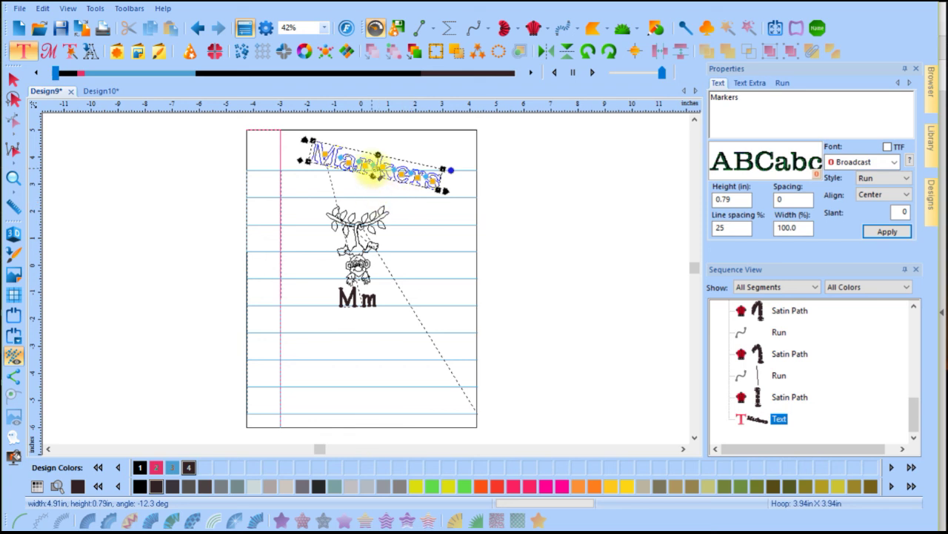
pyautogui.moveTo(378, 166); pyautogui.dragTo(375, 182)
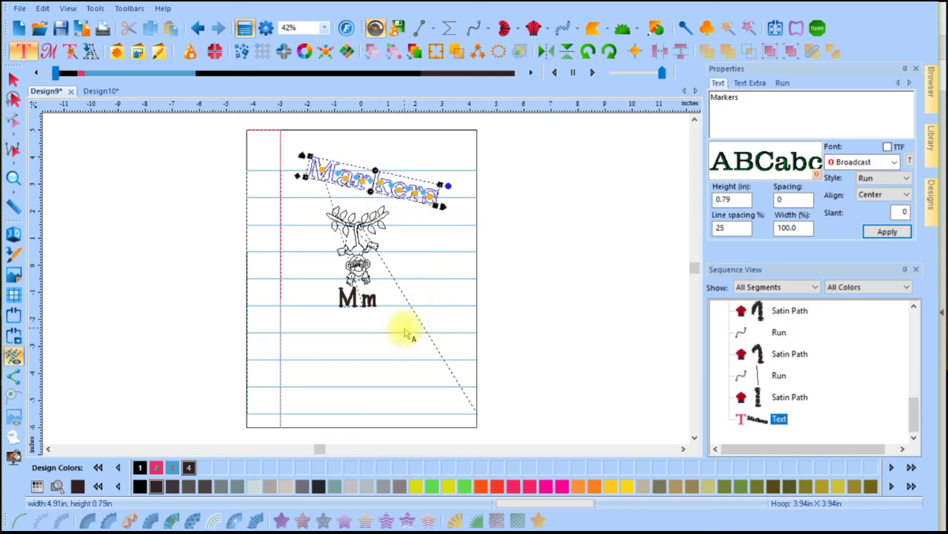
pyautogui.press('Escape')
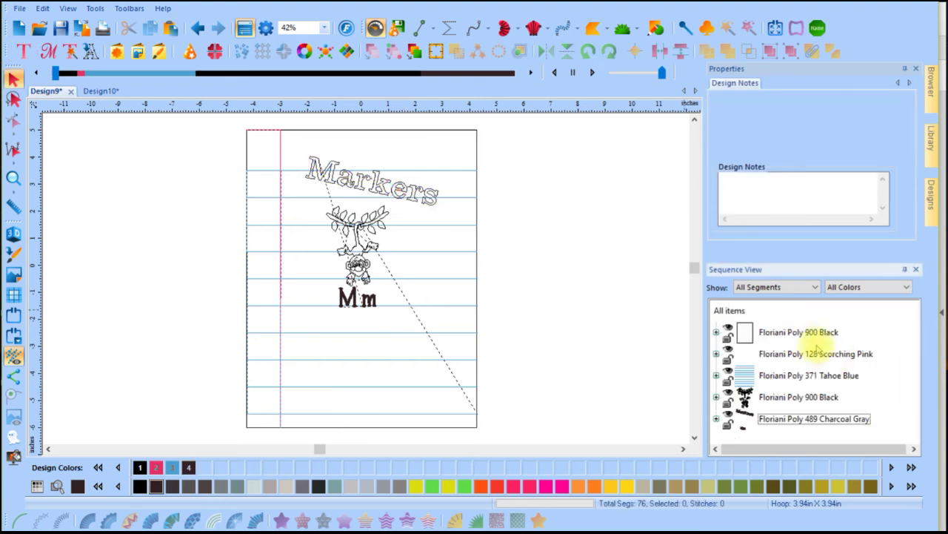
# Duplicate the tilted "Markers" text, place the copy beneath the "Mm" letters, and rotate it to slant upward to the right
pyautogui.click(410, 199)
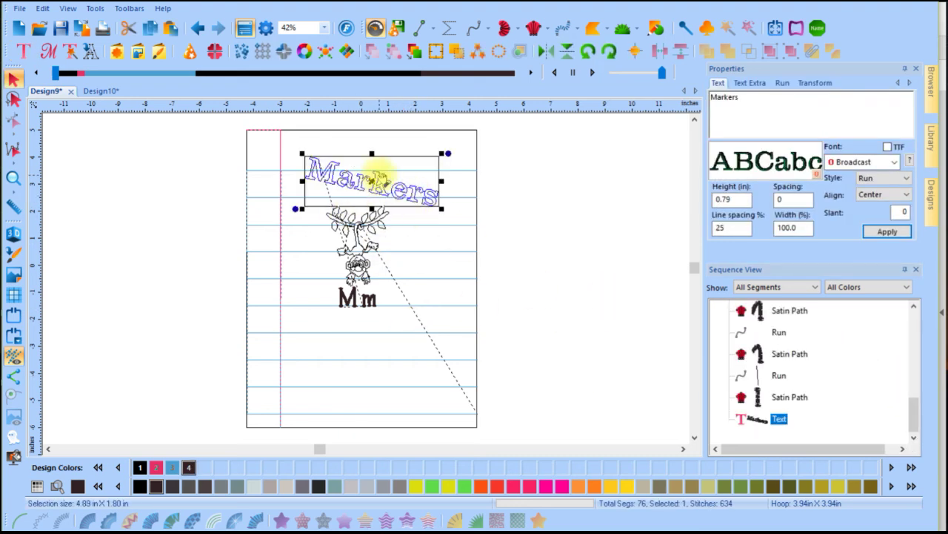
pyautogui.rightClick(379, 177)
pyautogui.click(403, 200)
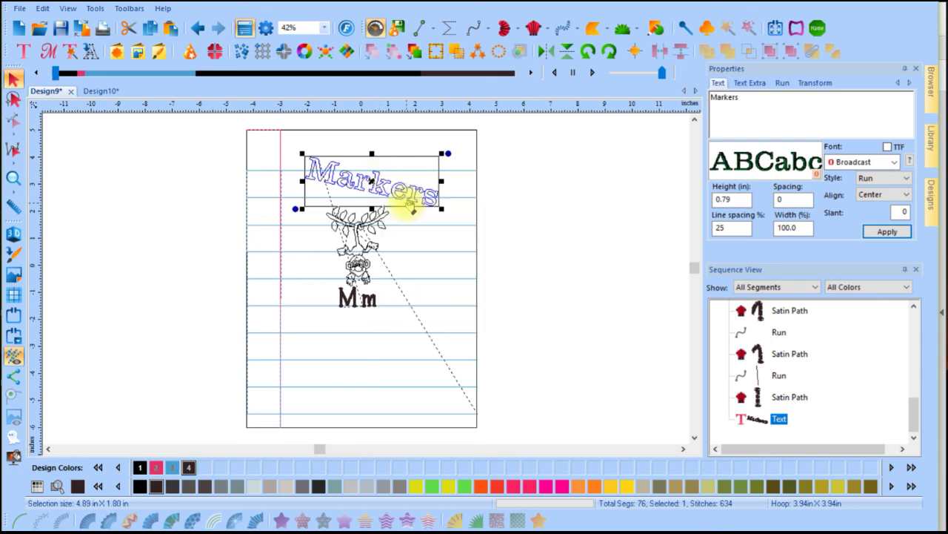
pyautogui.rightClick(401, 192)
pyautogui.click(417, 228)
pyautogui.moveTo(375, 184); pyautogui.dragTo(349, 349)
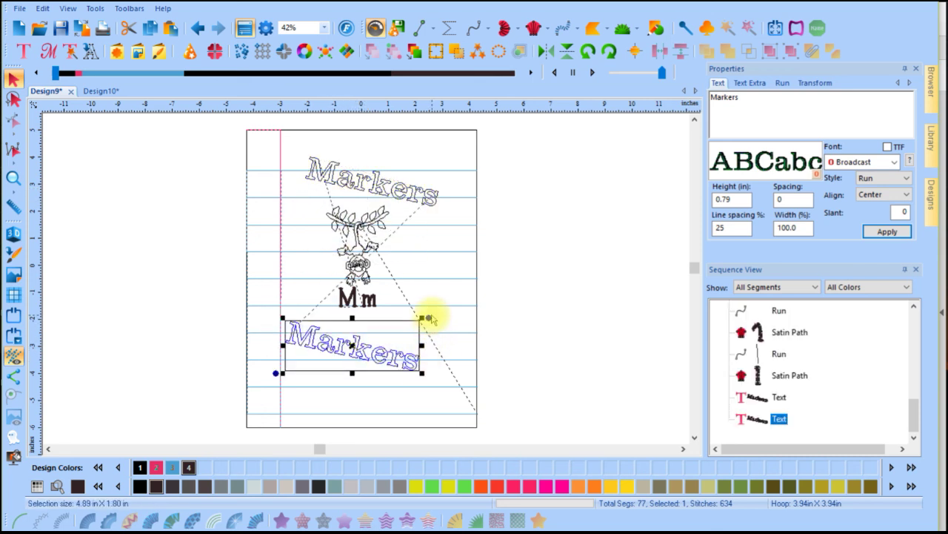
pyautogui.moveTo(423, 313); pyautogui.dragTo(424, 261)
pyautogui.moveTo(343, 348); pyautogui.dragTo(379, 325)
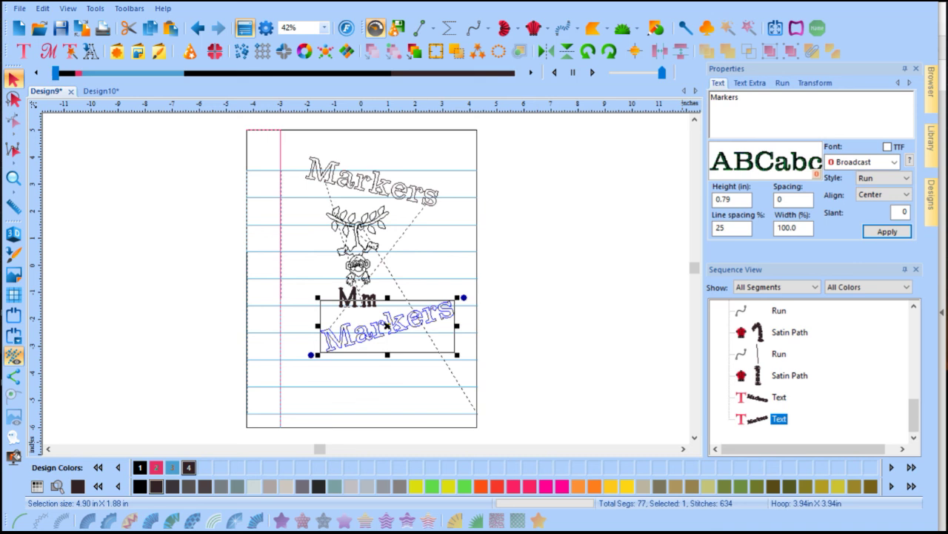
# Select all items of the design and run Color Sort on them
pyautogui.click(754, 398)
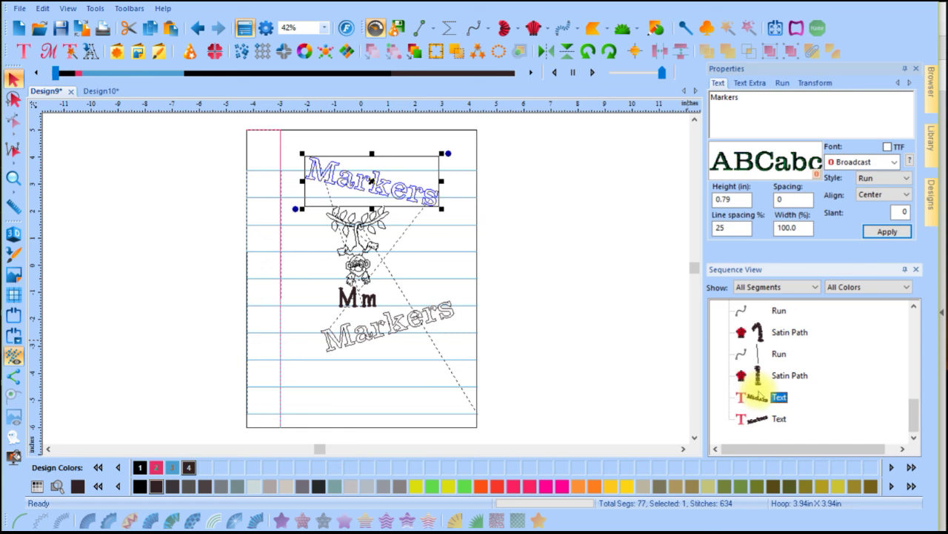
pyautogui.keyDown('ctrl'); pyautogui.click(763, 422); pyautogui.keyUp('ctrl')
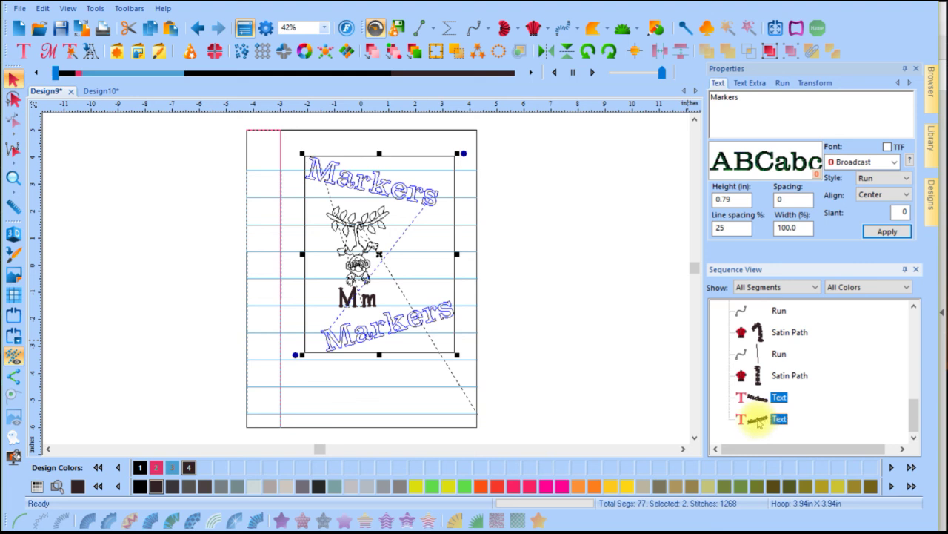
pyautogui.click(371, 51)
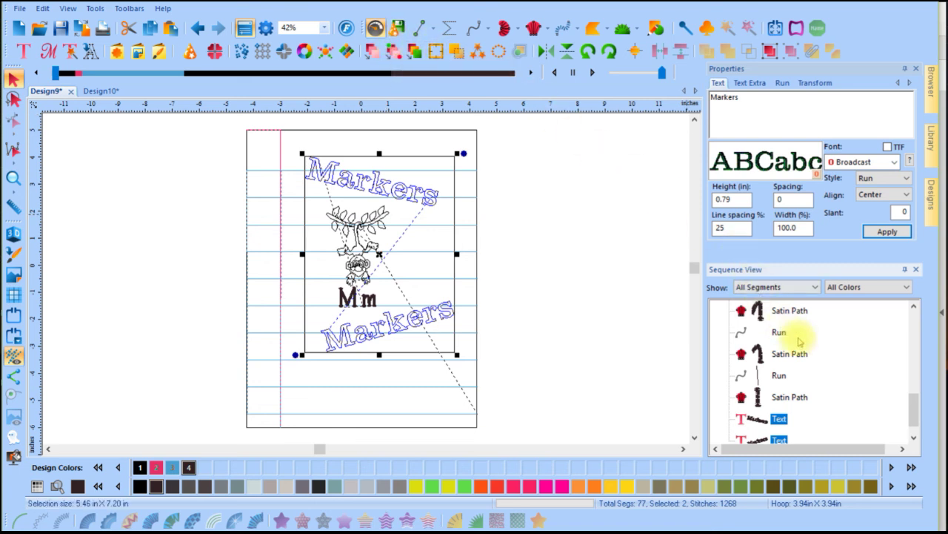
pyautogui.moveTo(914, 411); pyautogui.dragTo(913, 311)
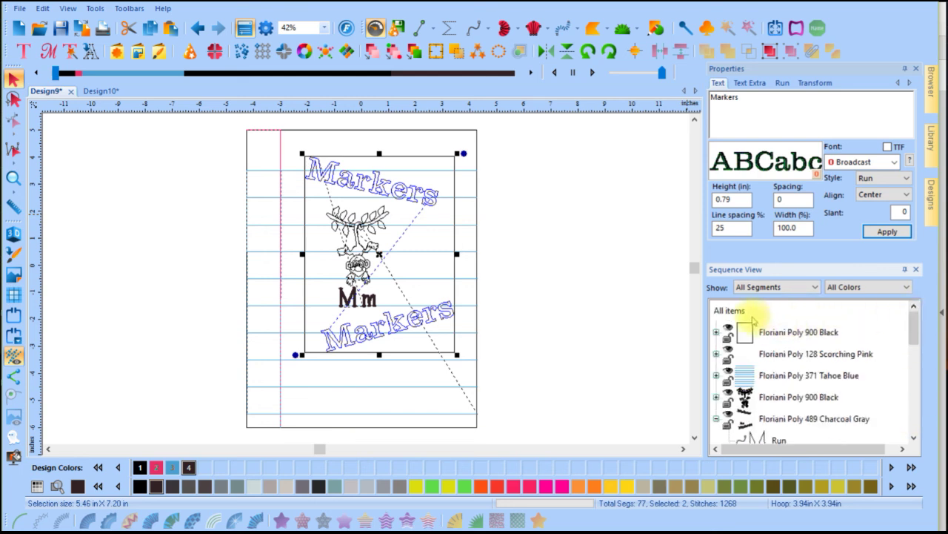
pyautogui.click(737, 312)
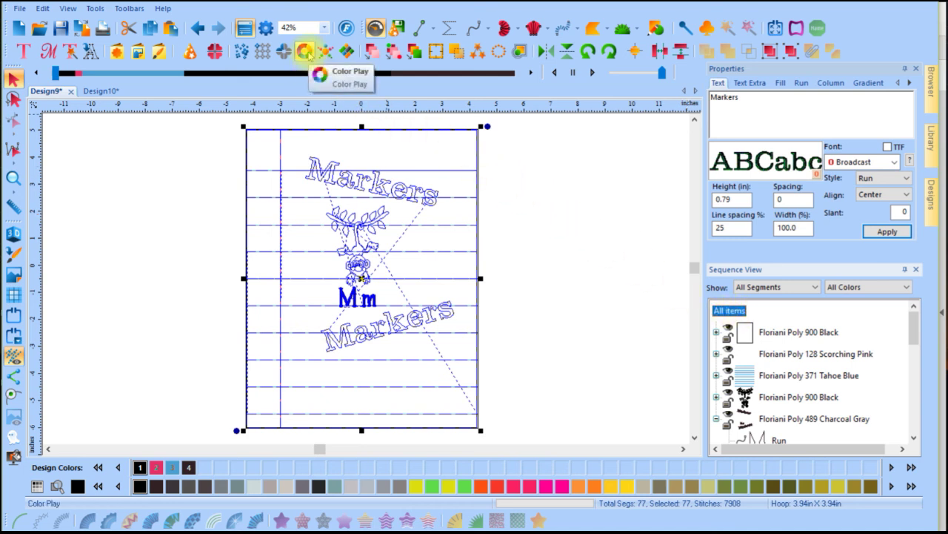
pyautogui.click(415, 50)
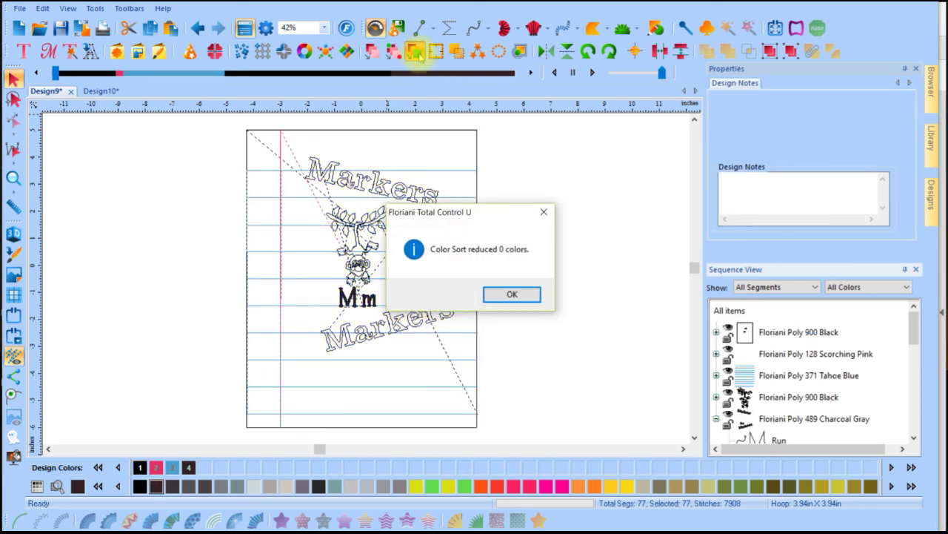
pyautogui.click(517, 294)
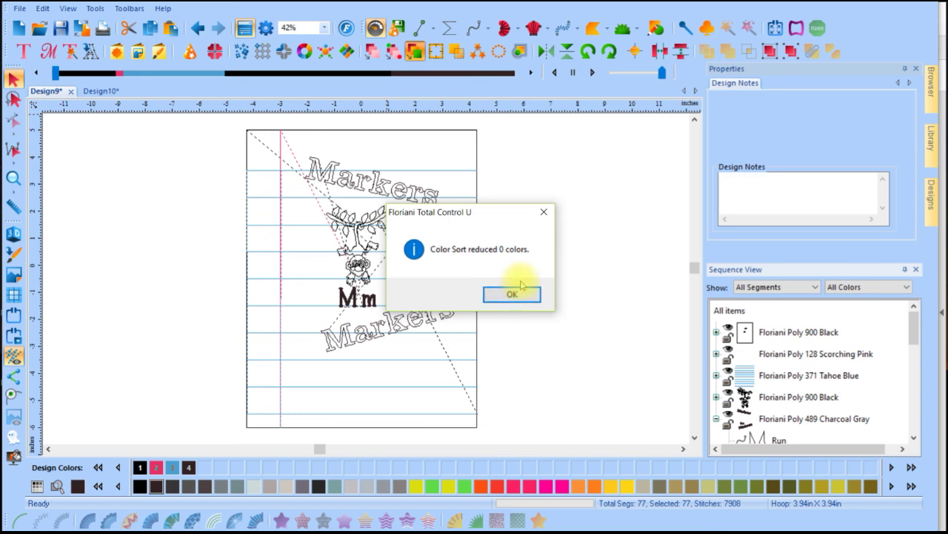
pyautogui.click(513, 300)
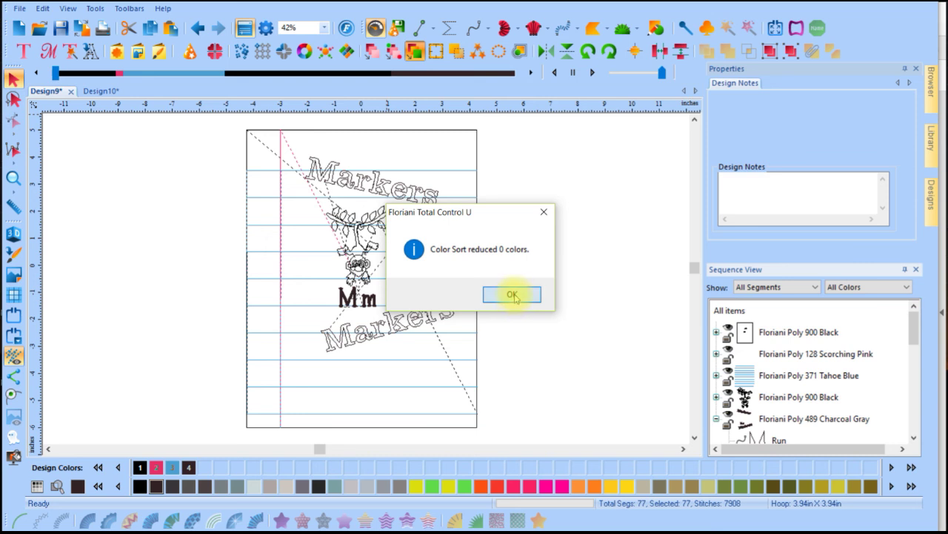
pyautogui.click(513, 295)
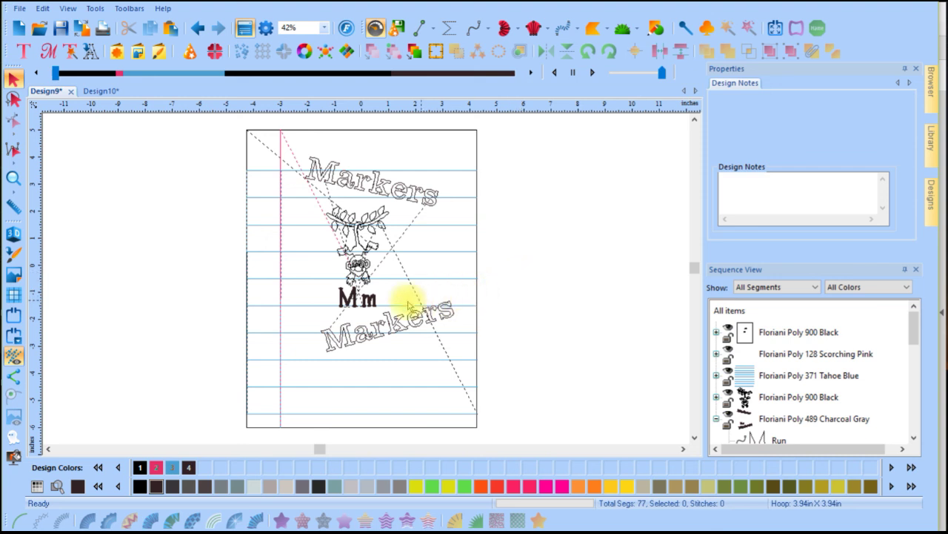
# Save the design as Test1 in the Floriani (WAF) format in the September 2016 folder
pyautogui.click(16, 8)
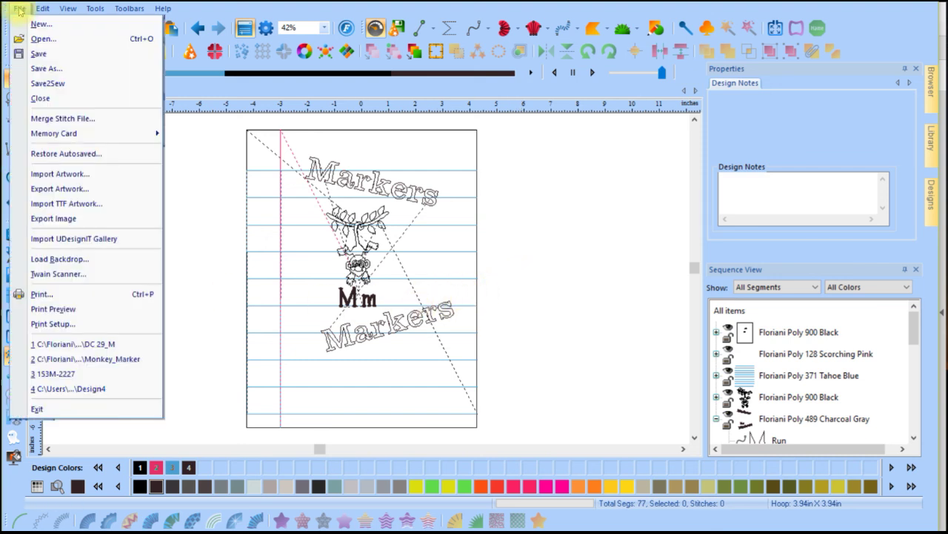
pyautogui.click(48, 68)
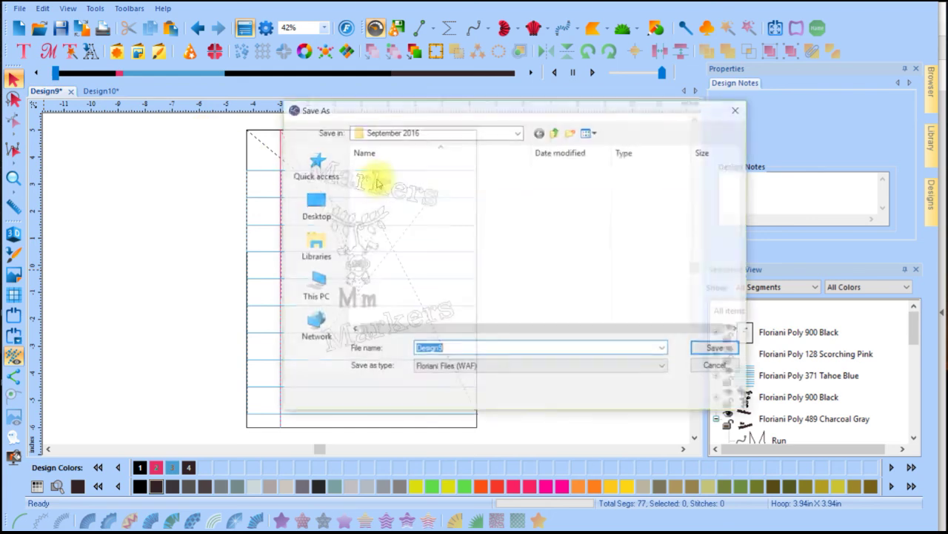
pyautogui.click(469, 348)
pyautogui.doubleClick(469, 348)
pyautogui.write('Test1')
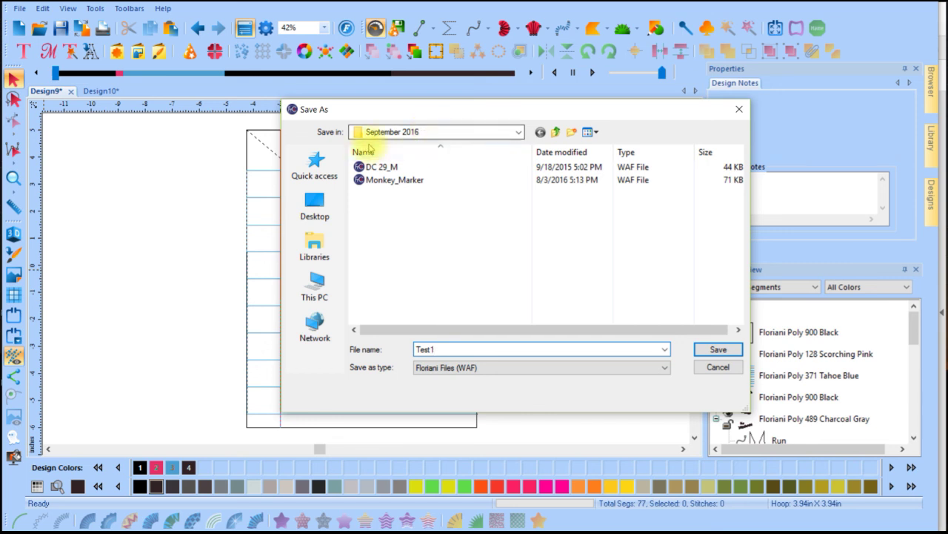
pyautogui.click(716, 351)
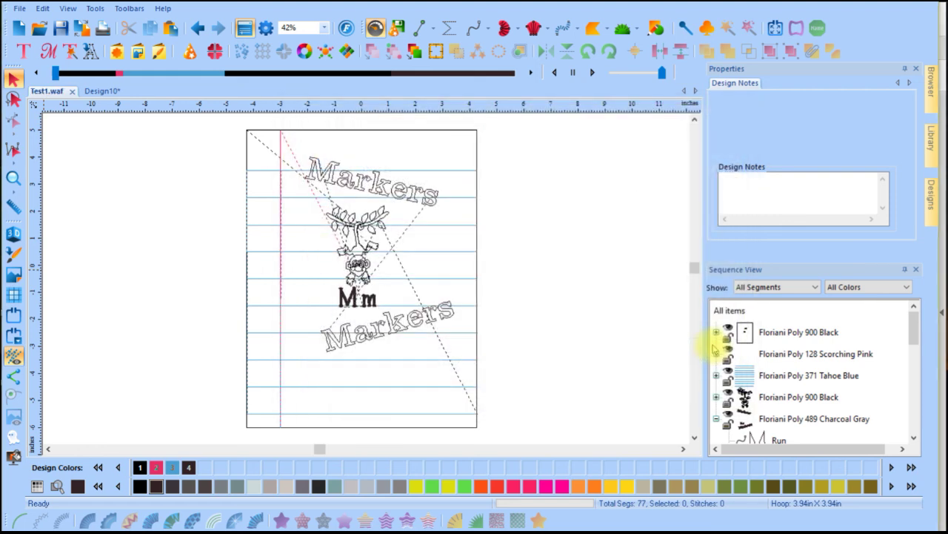
# Save another version of Test1 in the Baby Lock/Brother/Bernina (PES) format in the September 2016 folder
pyautogui.click(15, 9)
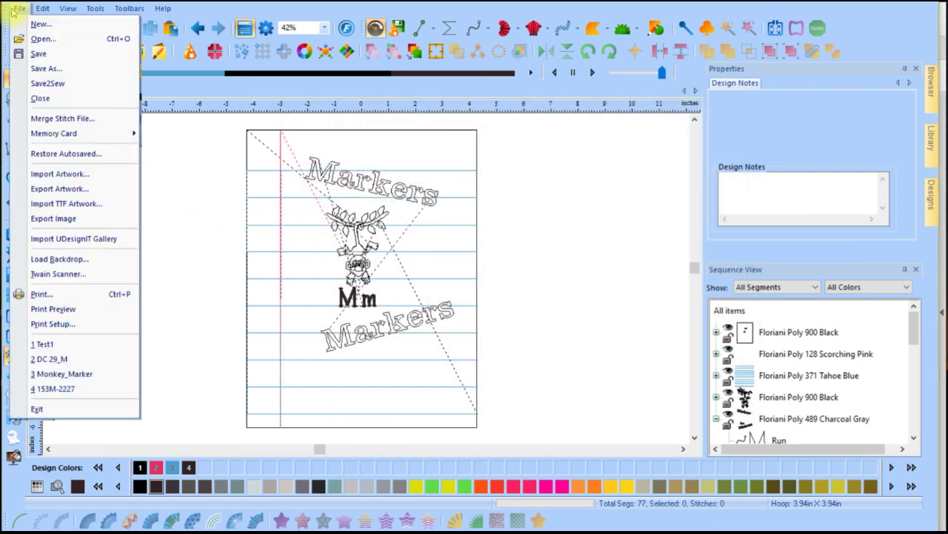
pyautogui.click(56, 68)
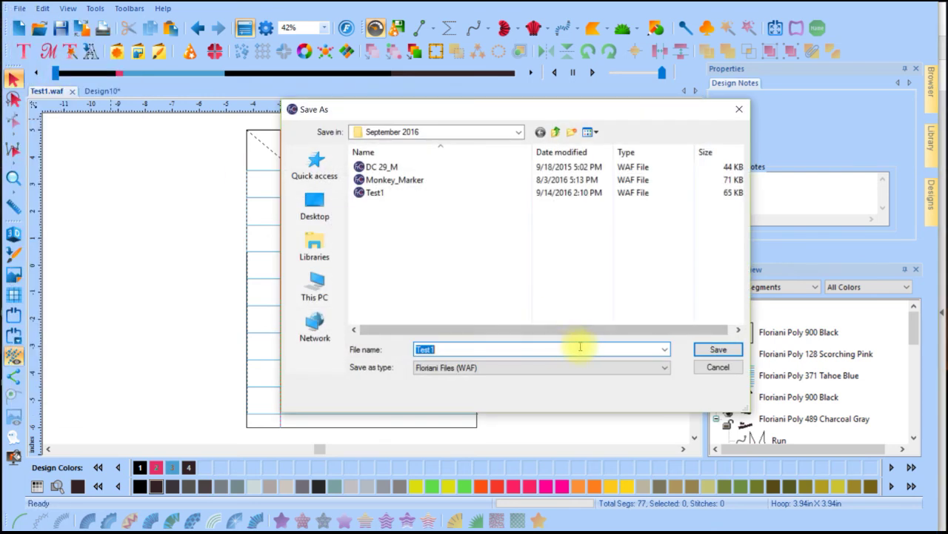
pyautogui.click(665, 368)
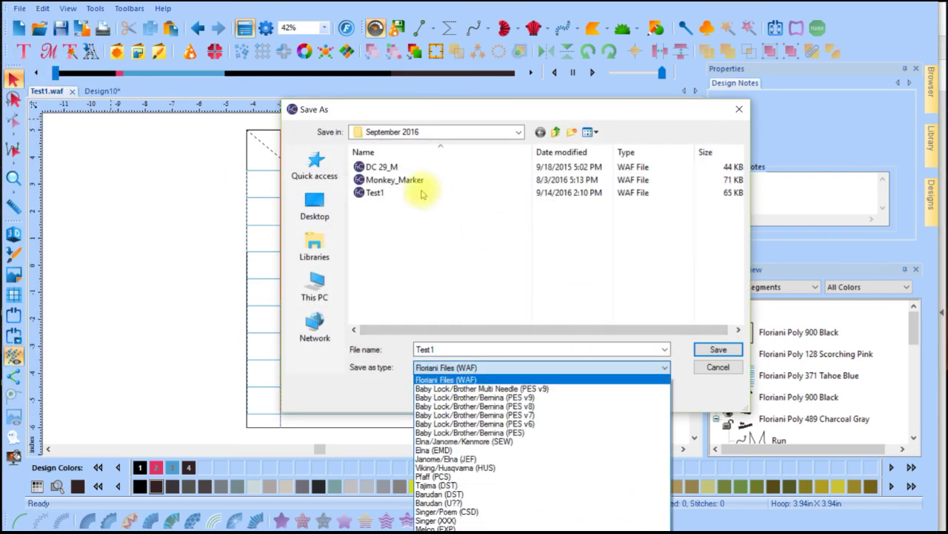
pyautogui.click(385, 194)
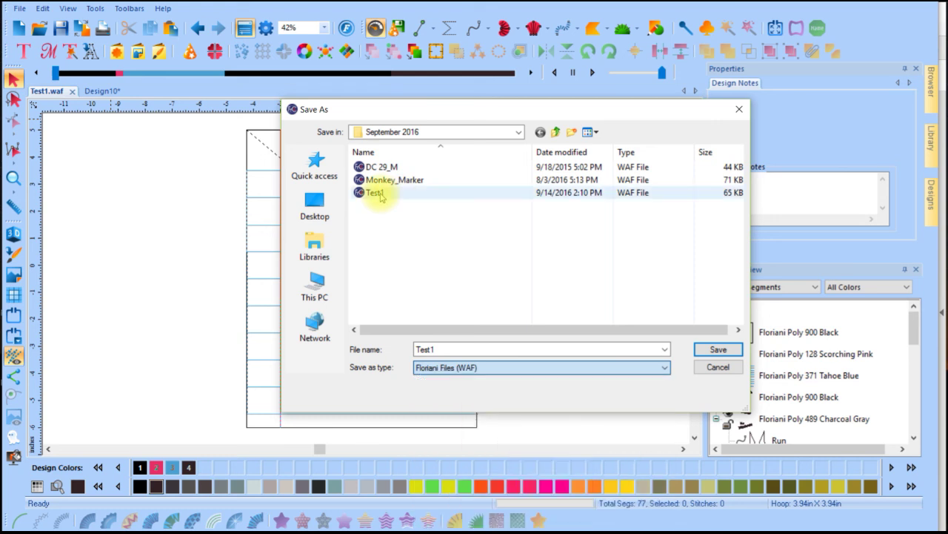
pyautogui.click(667, 374)
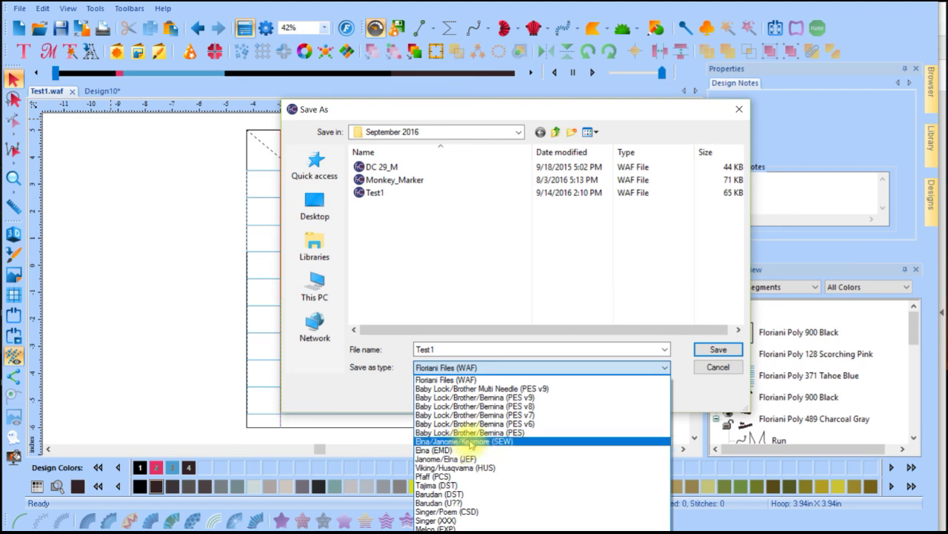
pyautogui.click(475, 432)
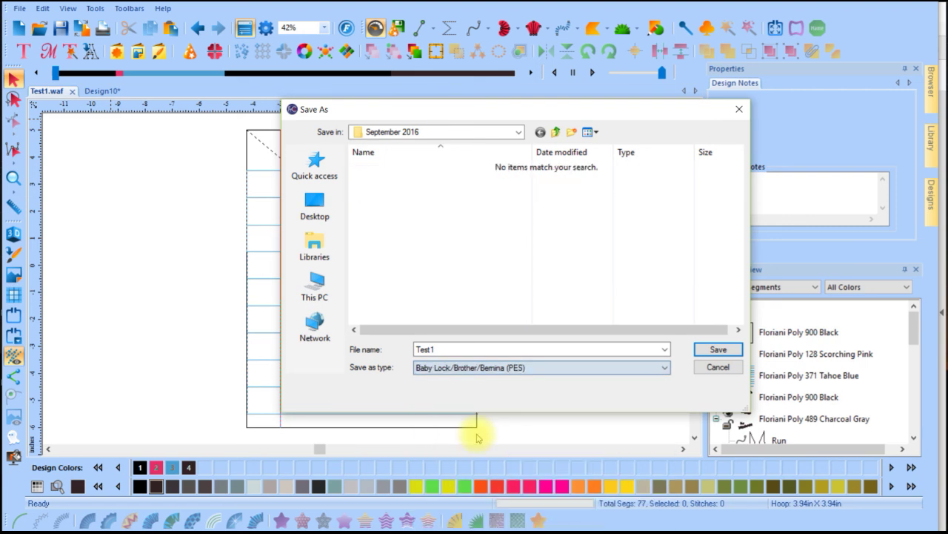
pyautogui.click(719, 352)
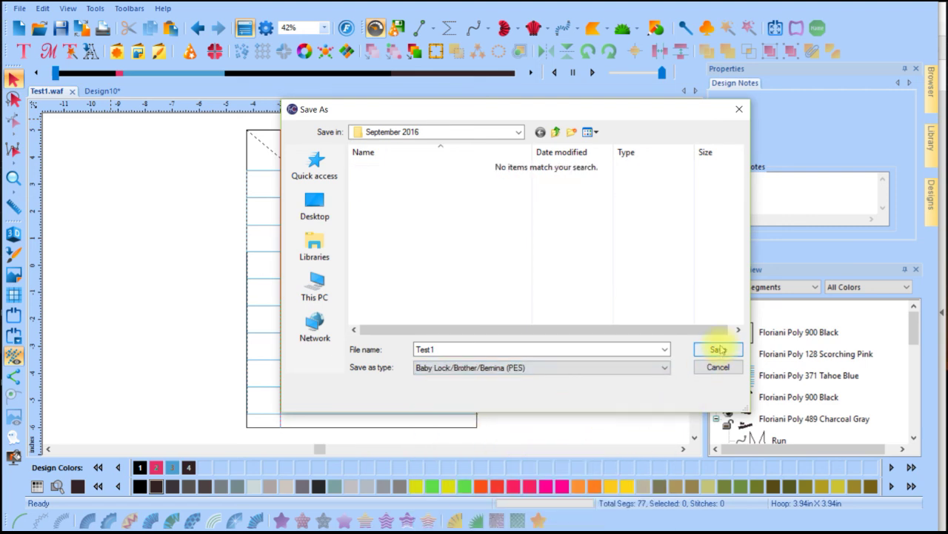